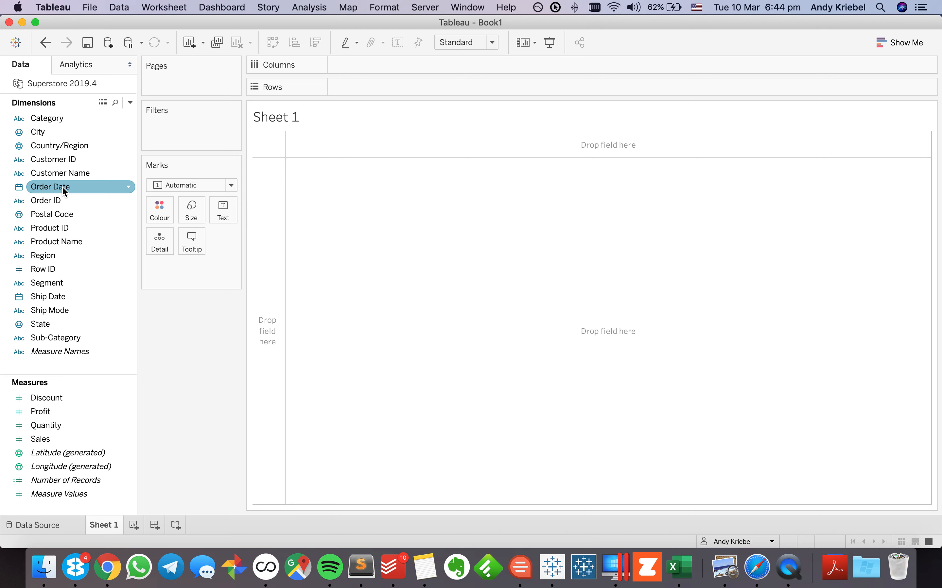
Build a text table showing Profit by discrete Order Date, with the dates on rows
{"action": "left_click_drag", "start_coordinate": [62, 187], "coordinate": [263, 219]}
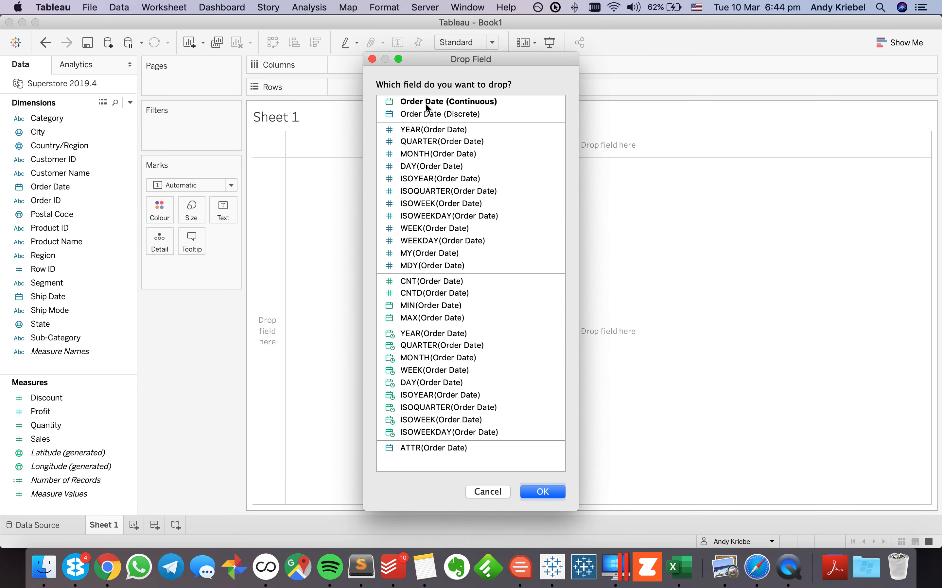
{"action": "left_click", "coordinate": [427, 116]}
{"action": "left_click", "coordinate": [542, 492]}
{"action": "left_click_drag", "start_coordinate": [50, 413], "coordinate": [325, 316]}
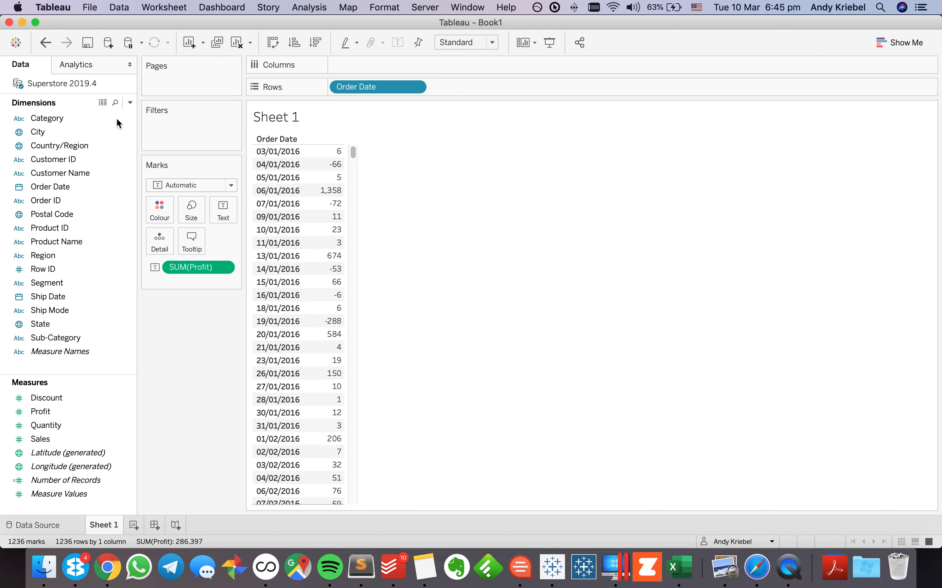
Create a new calculated field and name it "Proft per Day"
{"action": "left_click", "coordinate": [130, 102]}
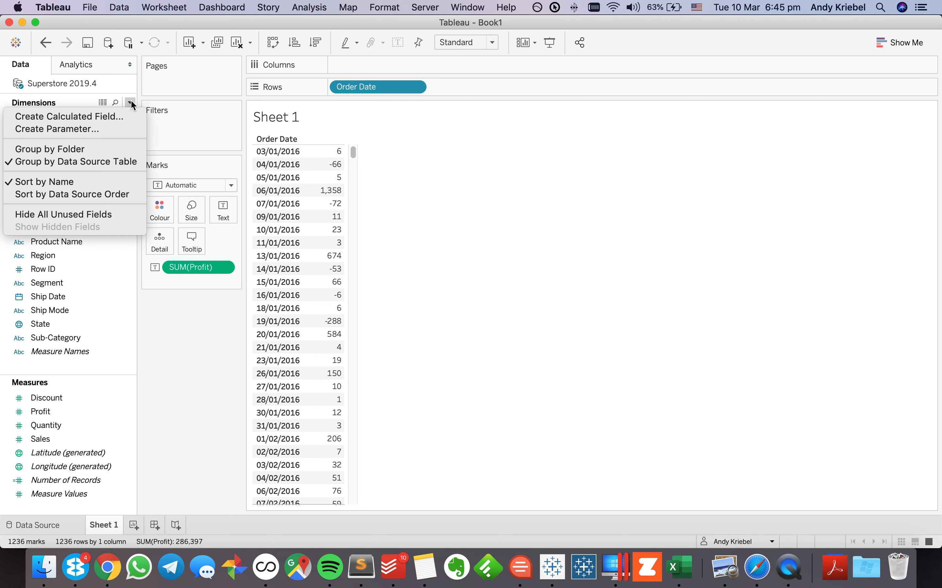
{"action": "left_click", "coordinate": [113, 117]}
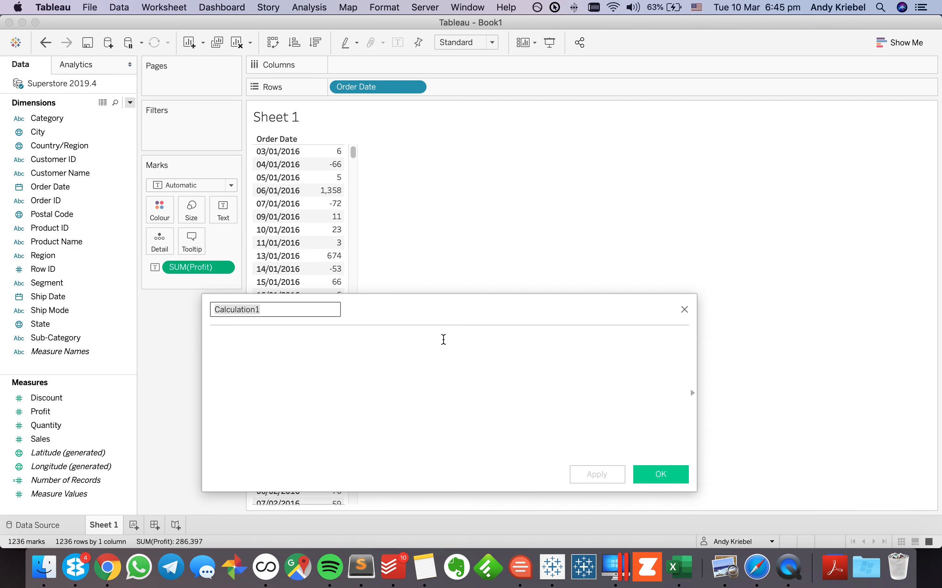
{"action": "type", "text": "P"}
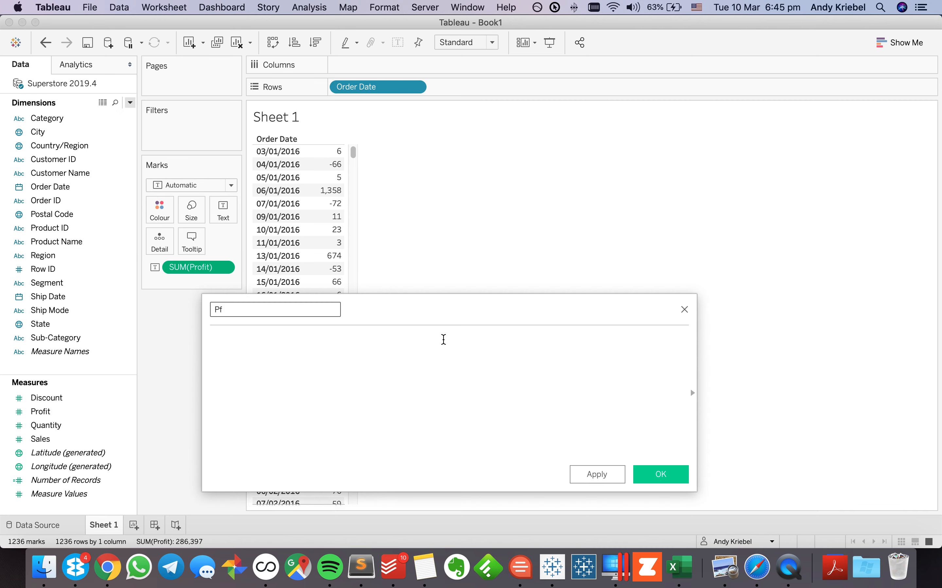
{"action": "type", "text": "roft per Day"}
Enter the formula { FIXED [Order Date] : SUM([Profit]) } for the calculated field and save it
{"action": "left_click", "coordinate": [410, 393]}
{"action": "type", "text": "{ FIXED"}
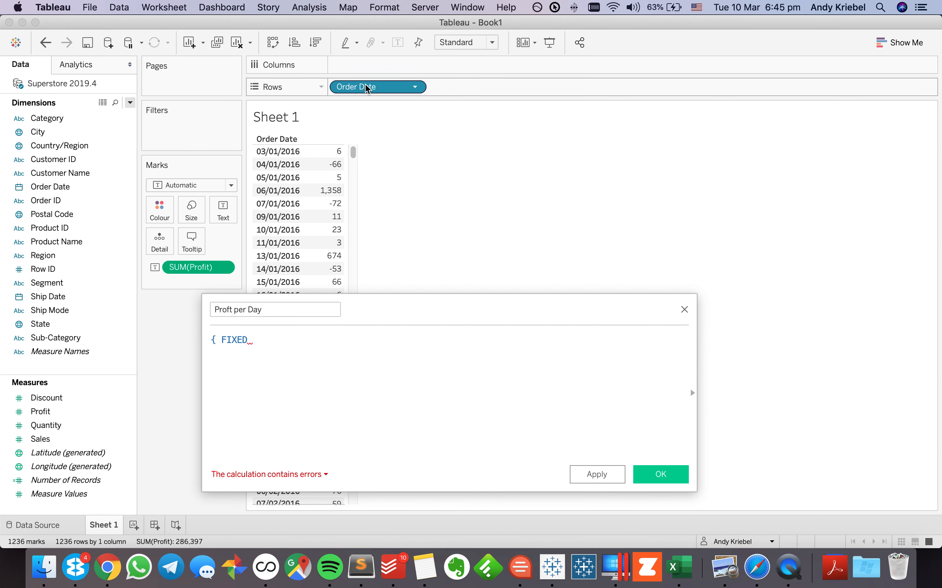
{"action": "left_click_drag", "start_coordinate": [351, 89], "coordinate": [273, 354]}
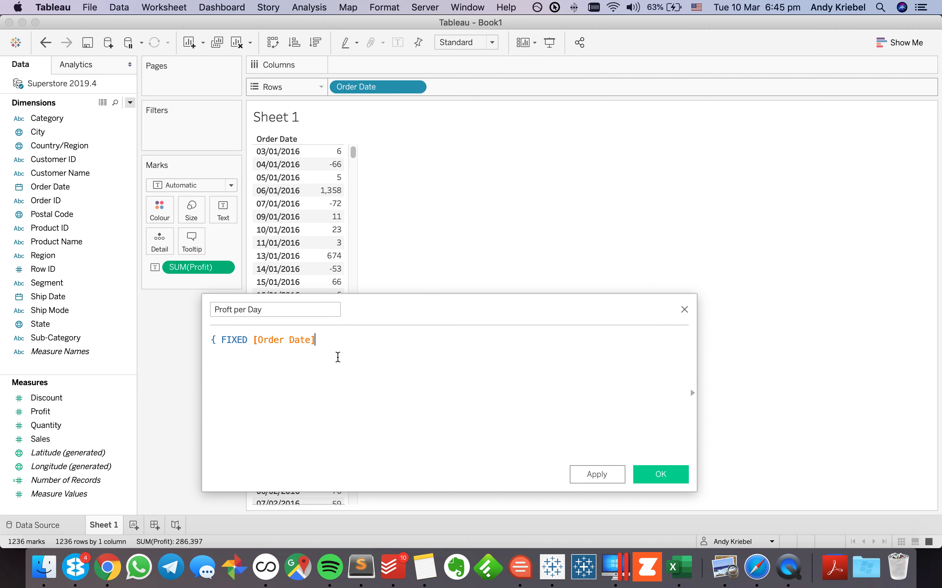
{"action": "type", "text": ": SUM(pro"}
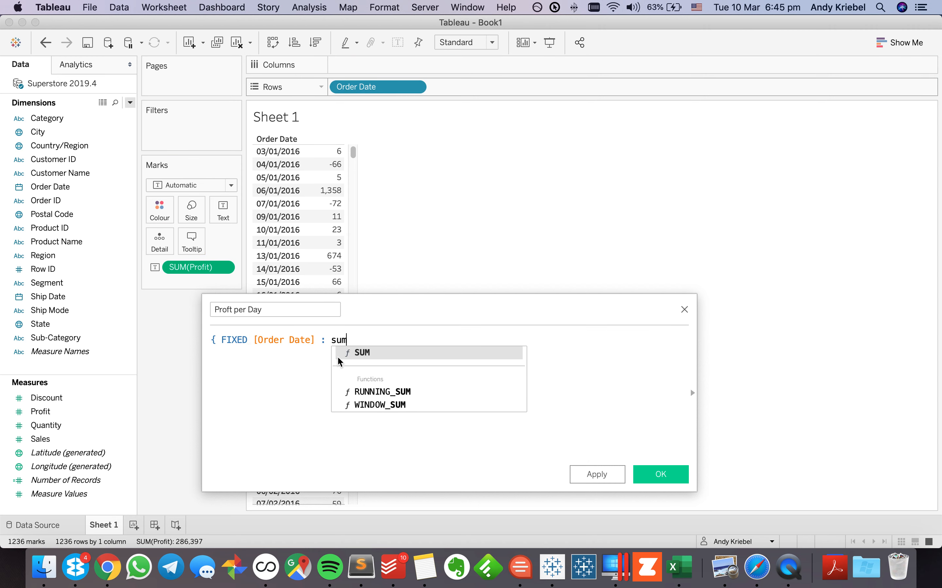
{"action": "key", "text": "Down"}
{"action": "key", "text": "Down"}
{"action": "key", "text": "Return"}
{"action": "key", "text": "Right"}
{"action": "type", "text": "}"}
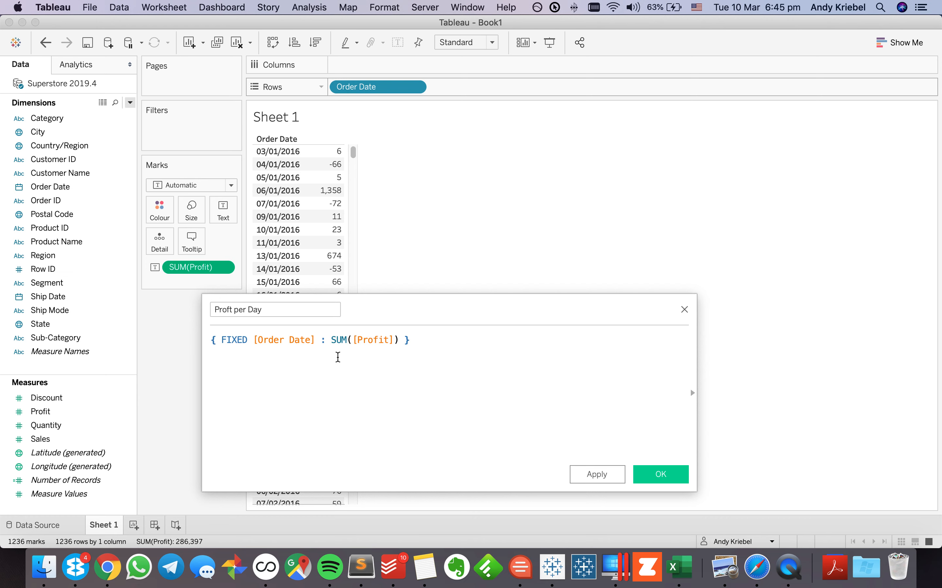
{"action": "left_click", "coordinate": [658, 474]}
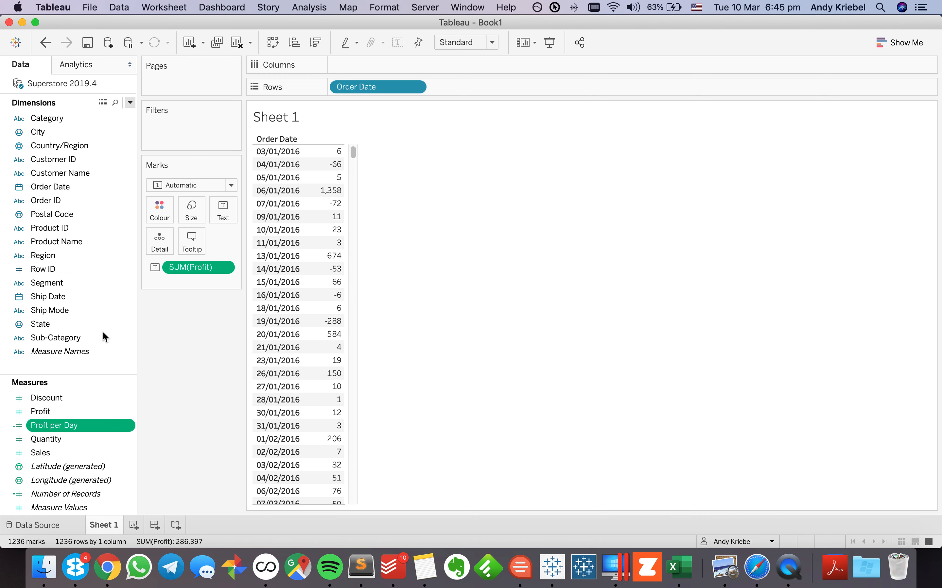
Add the daily profit measure to the table beside Profit and correct the field's name to "Profit per Day"
{"action": "left_click_drag", "start_coordinate": [50, 429], "coordinate": [321, 352]}
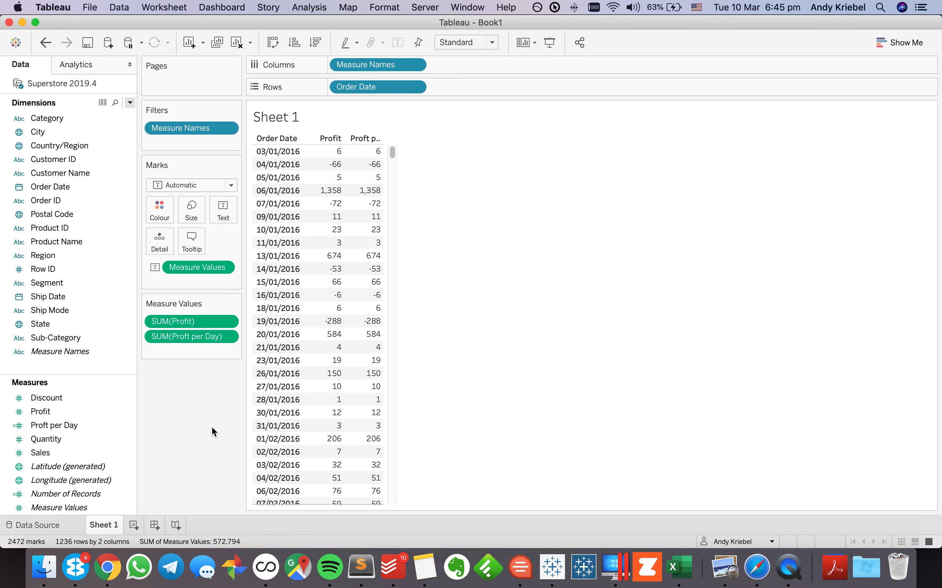
{"action": "left_click", "coordinate": [77, 425]}
{"action": "right_click", "coordinate": [77, 426]}
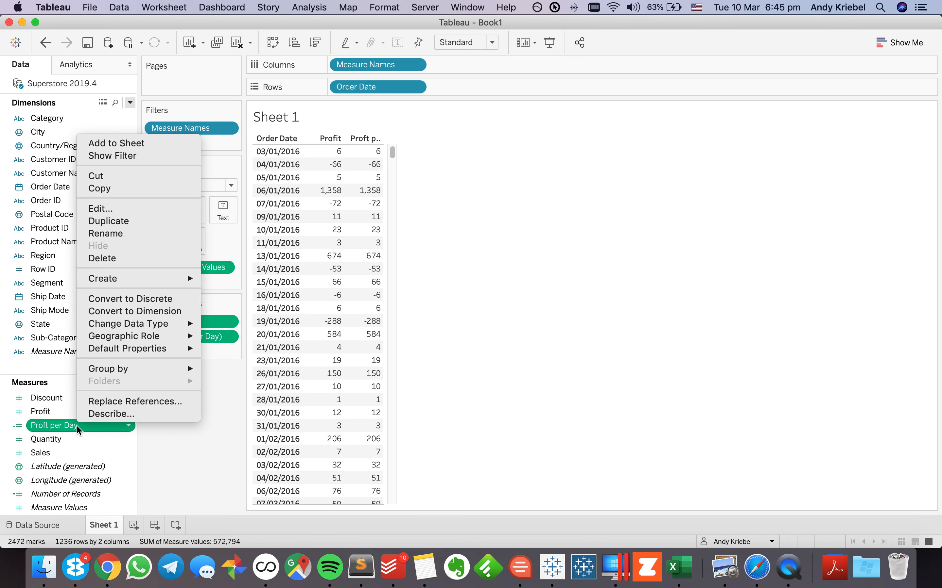
{"action": "left_click", "coordinate": [117, 234]}
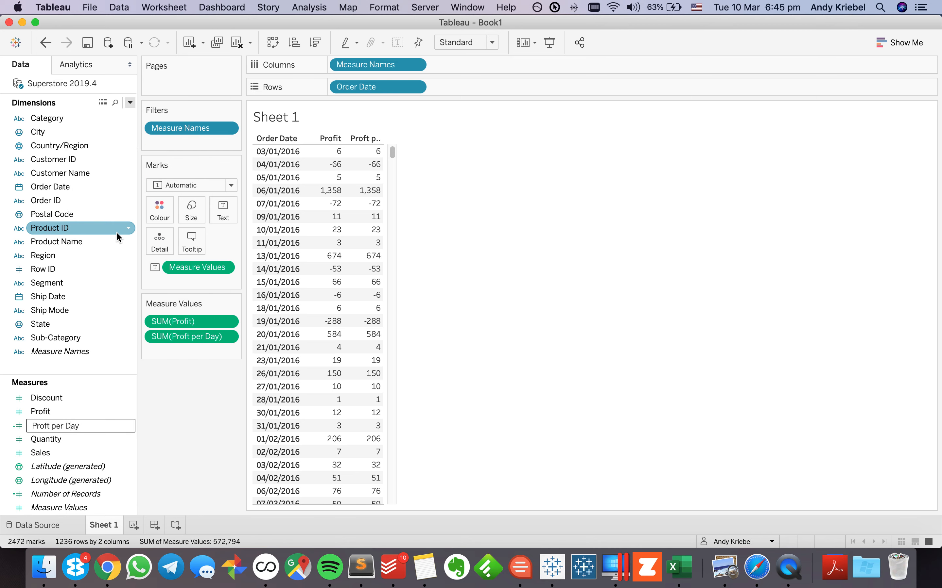
{"action": "type", "text": "i"}
{"action": "key", "text": "Return"}
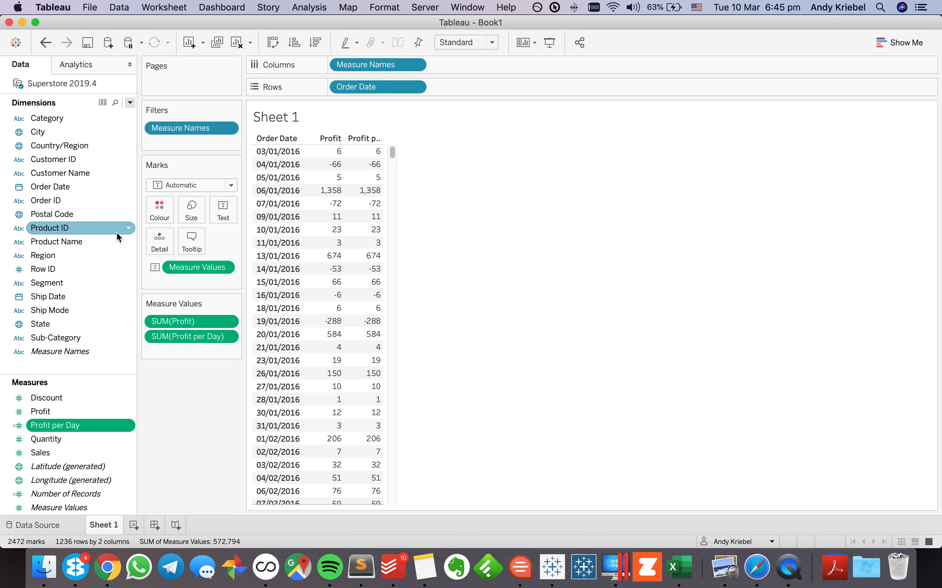
Create a new calculated field named "Profitability Level" and move its editor clear of the measure values
{"action": "left_click", "coordinate": [131, 101]}
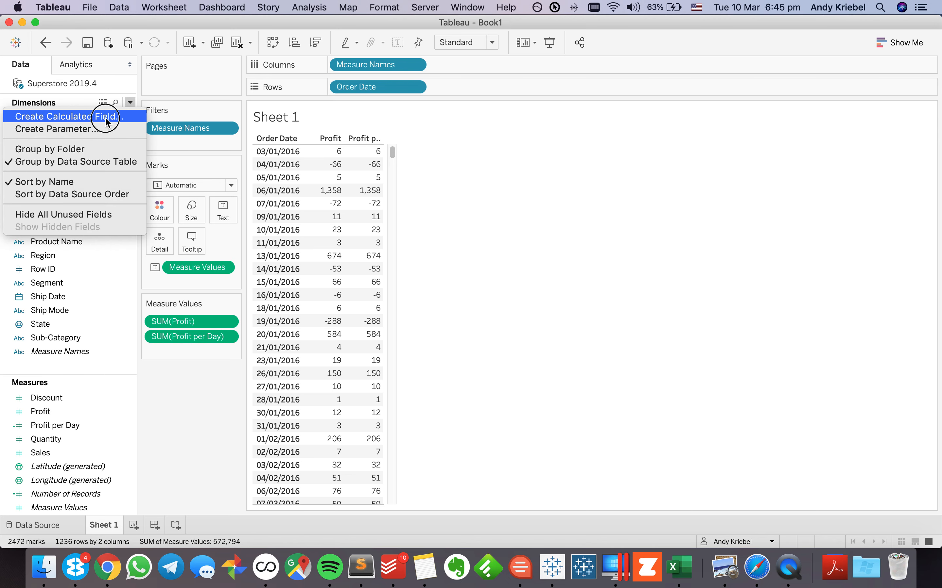
{"action": "left_click", "coordinate": [106, 121]}
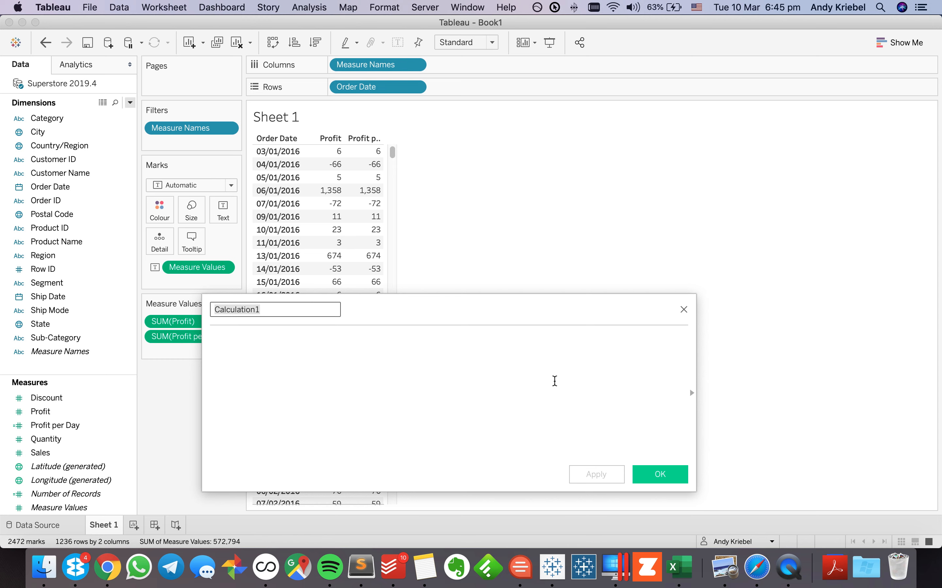
{"action": "type", "text": "Profita"}
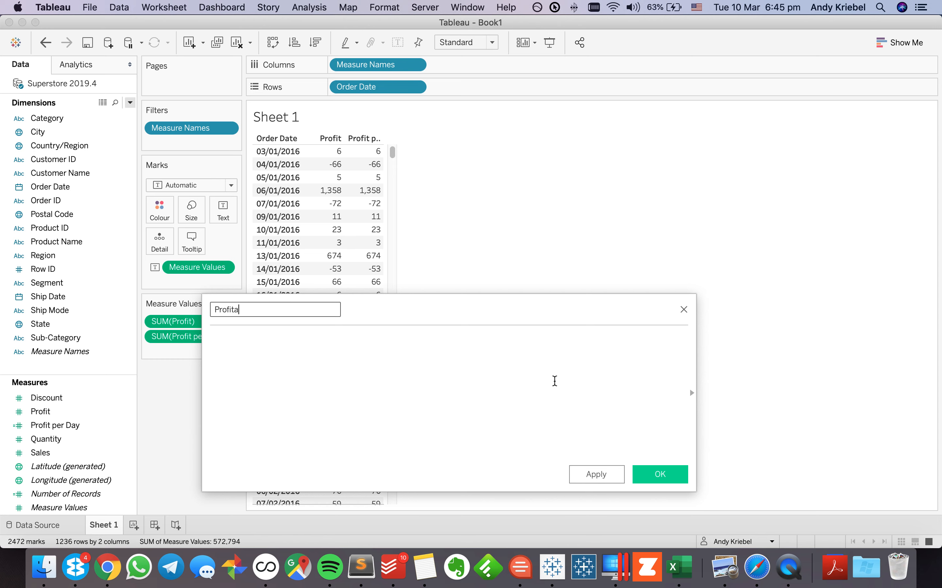
{"action": "type", "text": "bility Level"}
{"action": "key", "text": "Tab"}
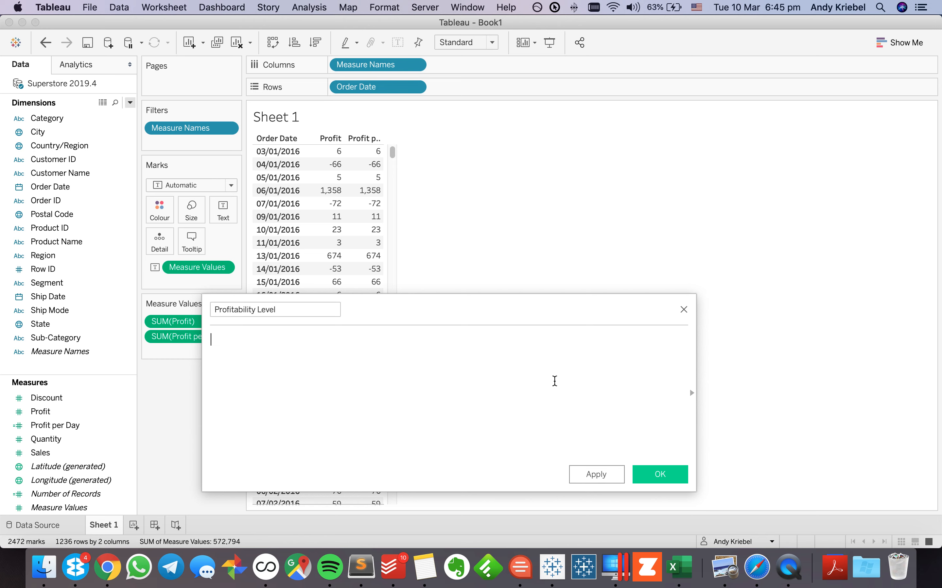
{"action": "left_click_drag", "start_coordinate": [452, 315], "coordinate": [556, 305]}
Write the first condition of the formula: IF [Profit per Day] > 200 THEN 'HIGHLY PROFITABLE'
{"action": "type", "text": "IF pr"}
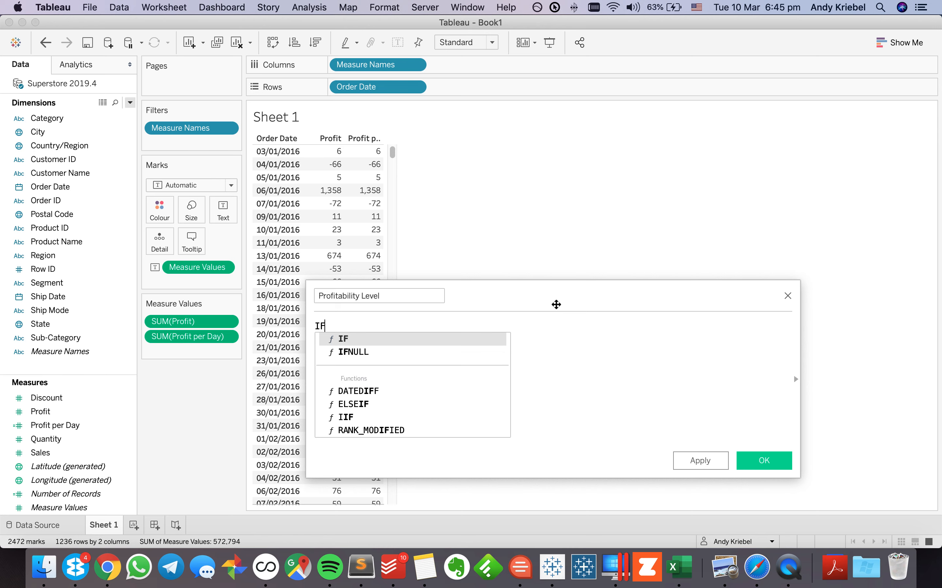
{"action": "key", "text": "Down"}
{"action": "key", "text": "Down"}
{"action": "key", "text": "Down"}
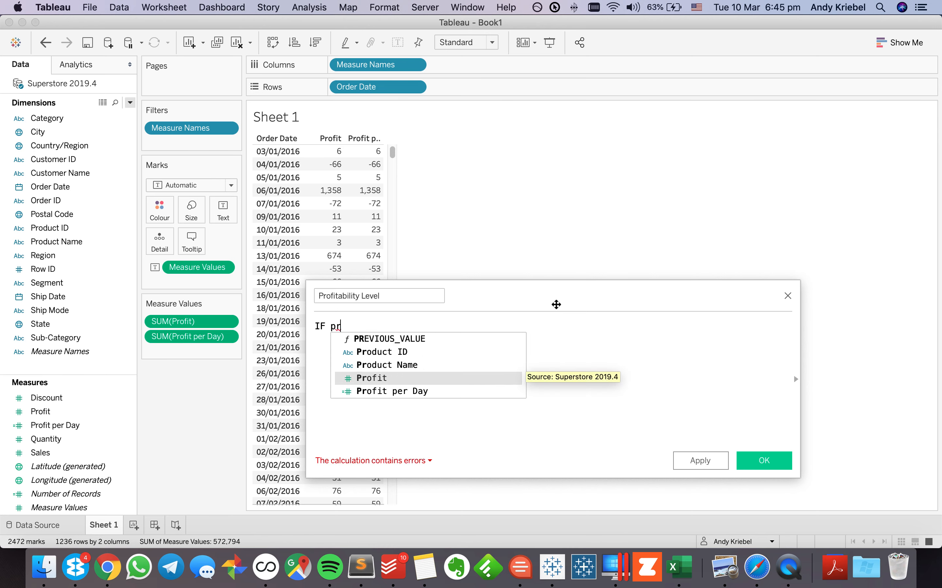
{"action": "key", "text": "Down"}
{"action": "key", "text": "Return"}
{"action": "type", "text": "> 200 THEN "}
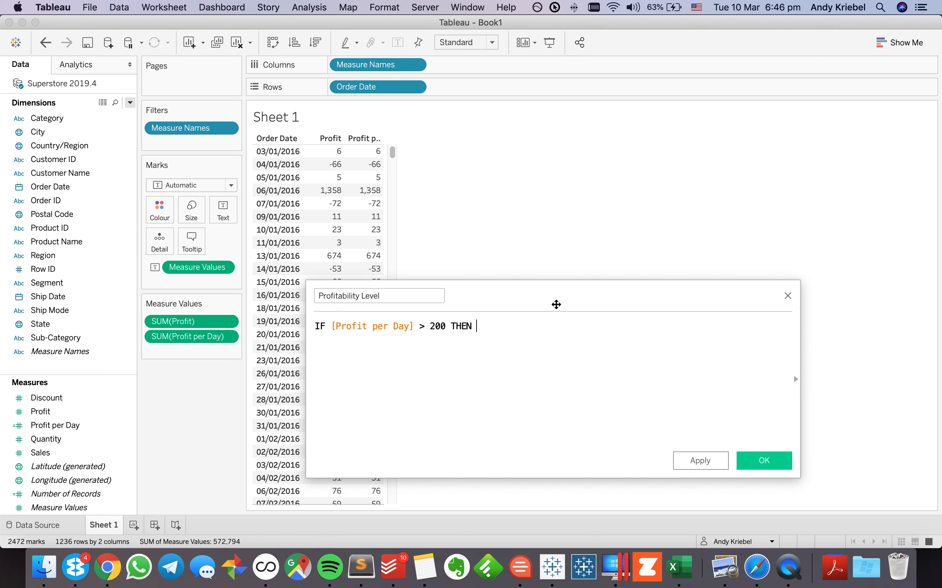
{"action": "type", "text": "'High"}
{"action": "key", "text": "BackSpace"}
{"action": "key", "text": "BackSpace"}
{"action": "key", "text": "BackSpace"}
{"action": "type", "text": "IGH"}
{"action": "type", "text": "LY PROFITABLE' "}
Add the second condition on its own line: ELSEIF [Profit per Day] > 0 THEN 'PROFITABLE'
{"action": "type", "text": "ELSE"}
{"action": "key", "text": "Down"}
{"action": "key", "text": "Return"}
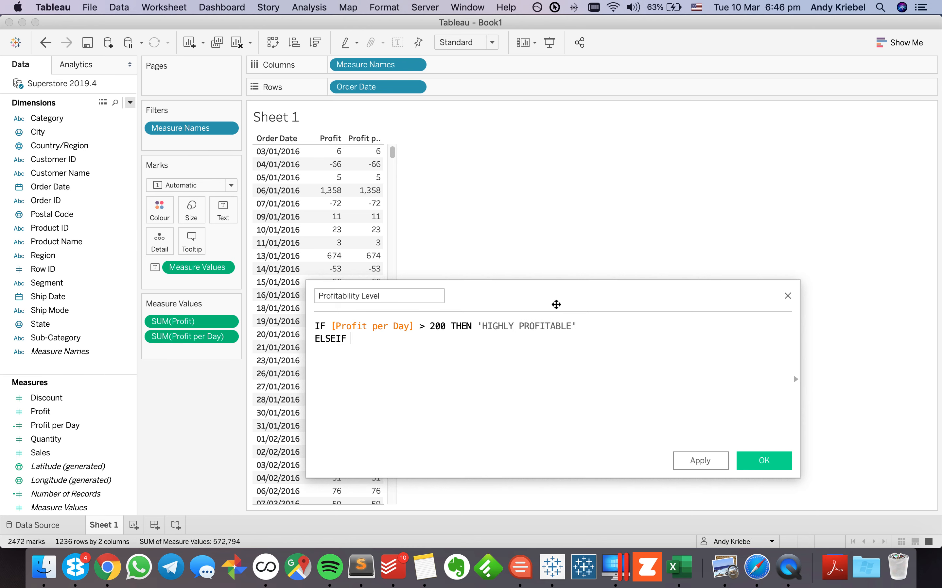
{"action": "type", "text": "[Prof"}
{"action": "key", "text": "Down"}
{"action": "key", "text": "Return"}
{"action": "type", "text": "> 0 THEN 'PROFITABLE;"}
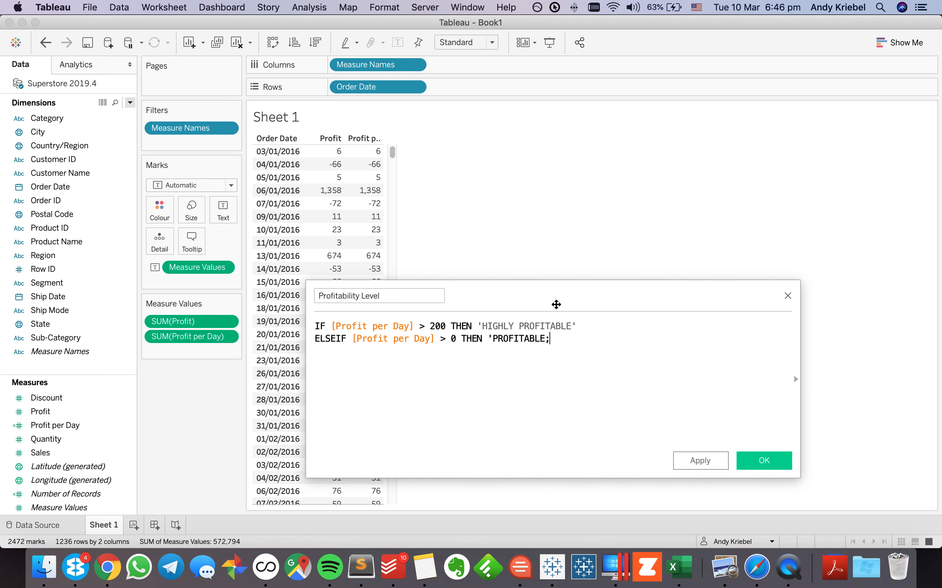
{"action": "key", "text": "BackSpace"}
{"action": "type", "text": "'"}
{"action": "key", "text": "Return"}
Finish the formula with ELSE 'UNPROFITABLE' and END on separate lines, and save the calculated field
{"action": "type", "text": "ELSE 'UNPRO"}
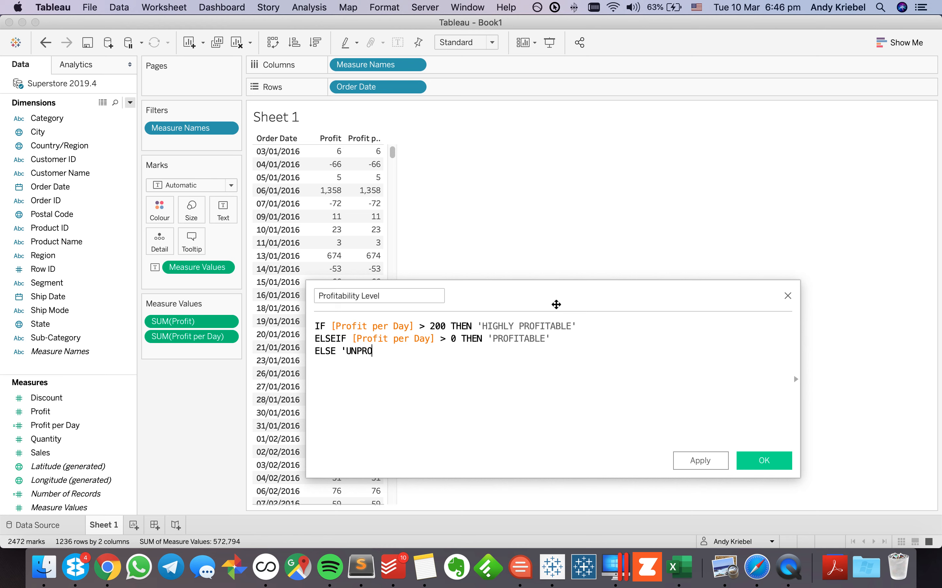
{"action": "type", "text": "FITABL"}
{"action": "type", "text": "E'"}
{"action": "key", "text": "Return"}
{"action": "type", "text": "END"}
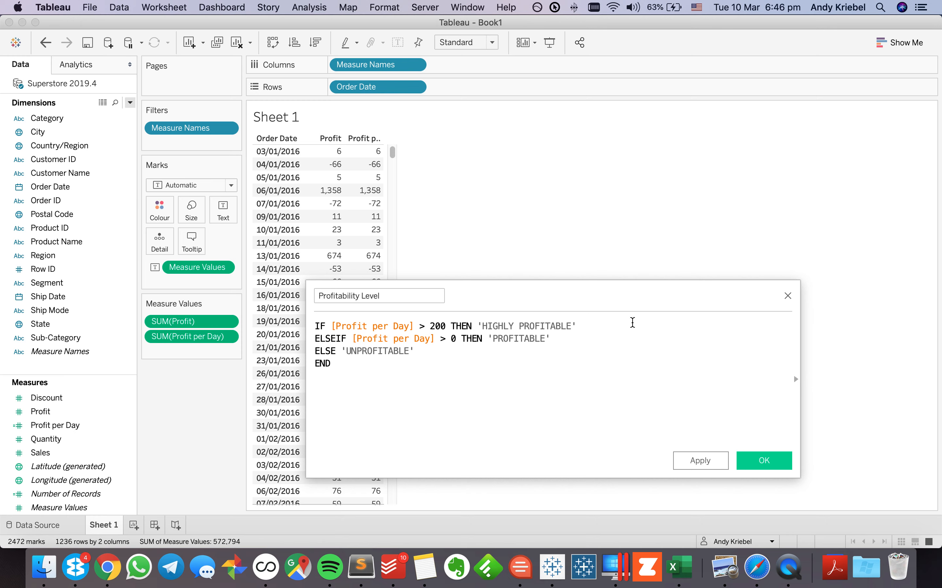
{"action": "left_click", "coordinate": [761, 461]}
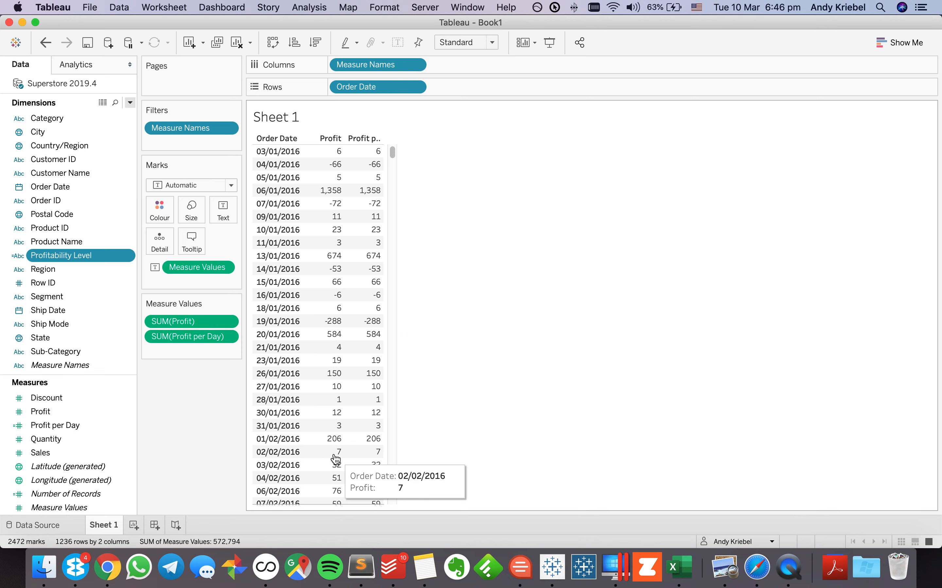
Add Profitability Level and all members of Row ID to the rows after Order Date
{"action": "left_click_drag", "start_coordinate": [60, 256], "coordinate": [452, 88]}
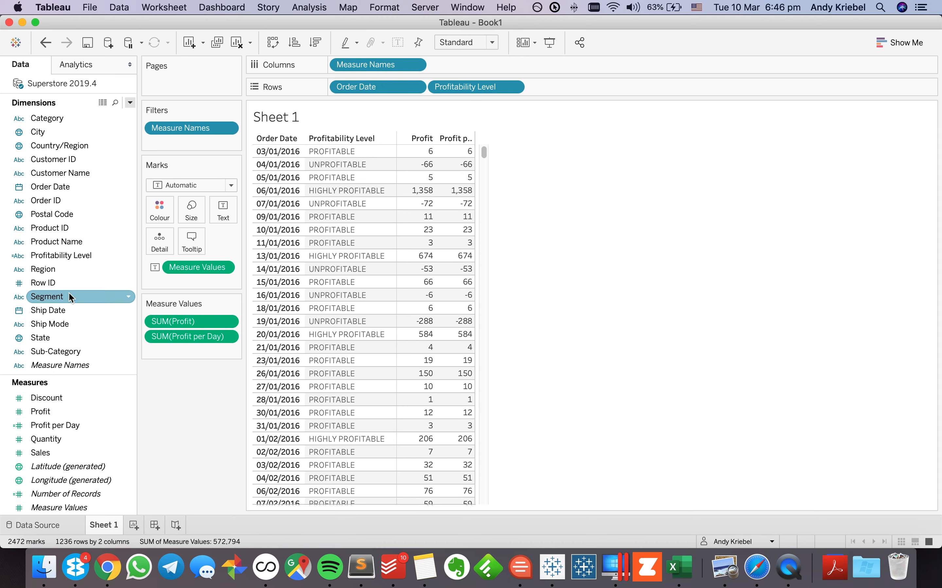
{"action": "left_click", "coordinate": [61, 285]}
{"action": "left_click_drag", "start_coordinate": [60, 285], "coordinate": [545, 91]}
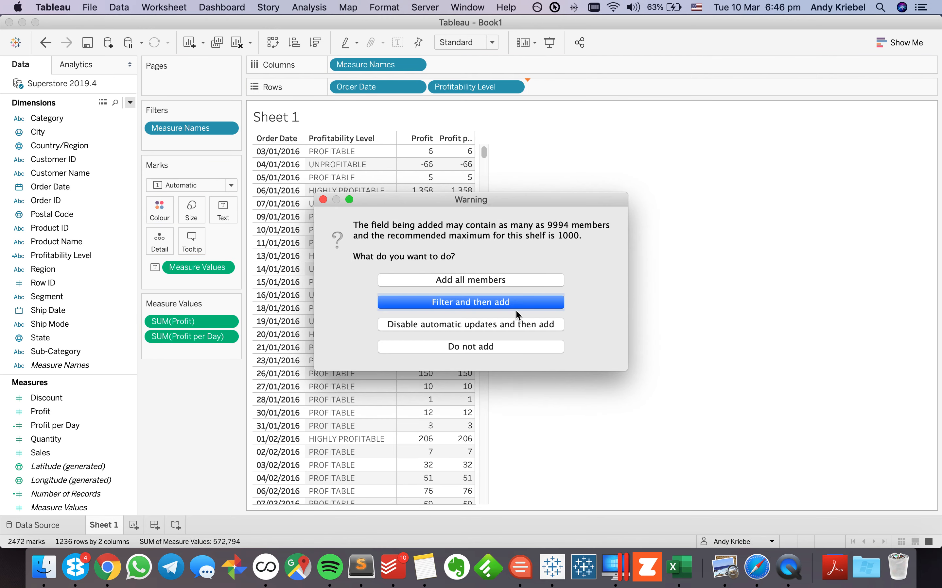
{"action": "left_click", "coordinate": [498, 280]}
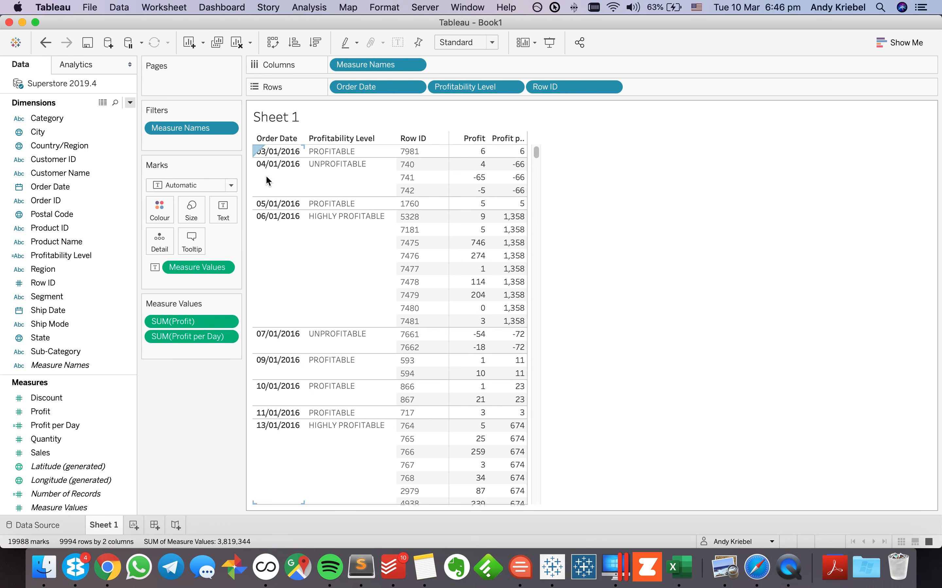
Compare the individual row profits for 04/01/2016 with that date's Profit per Day value
{"action": "left_click", "coordinate": [266, 177]}
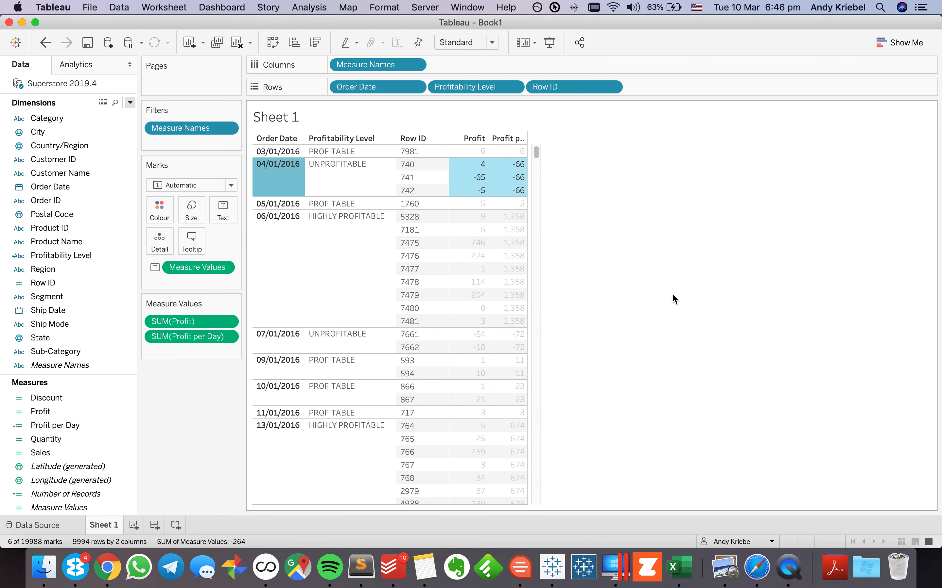
{"action": "mouse_move", "coordinate": [476, 168]}
{"action": "mouse_move", "coordinate": [522, 195]}
{"action": "left_click", "coordinate": [594, 180]}
Remove Row ID, Profitability Level and Measure Names from the shelves and clear the rest of the sheet
{"action": "left_click", "coordinate": [569, 91]}
{"action": "left_click_drag", "start_coordinate": [568, 91], "coordinate": [540, 22]}
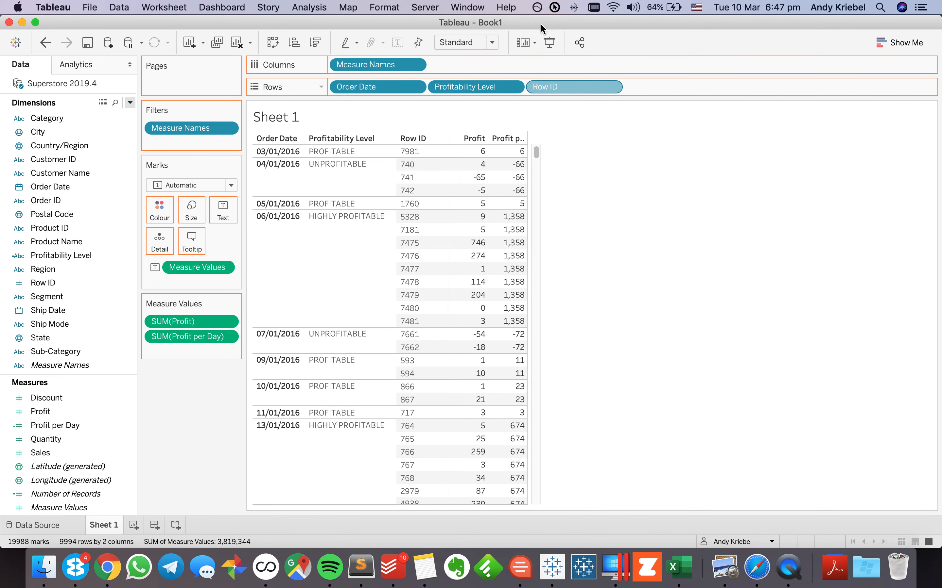
{"action": "left_click_drag", "start_coordinate": [466, 87], "coordinate": [448, 23]}
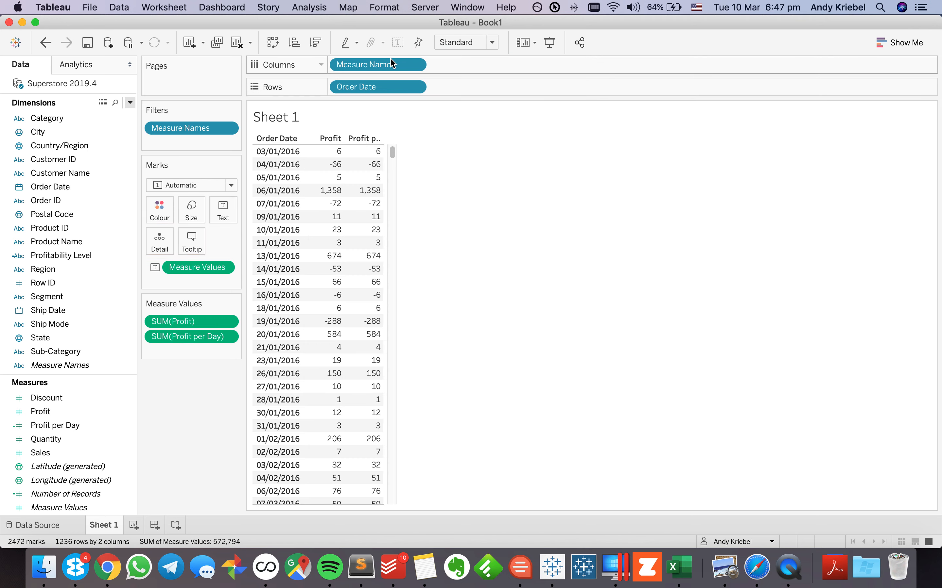
{"action": "left_click_drag", "start_coordinate": [377, 65], "coordinate": [358, 27]}
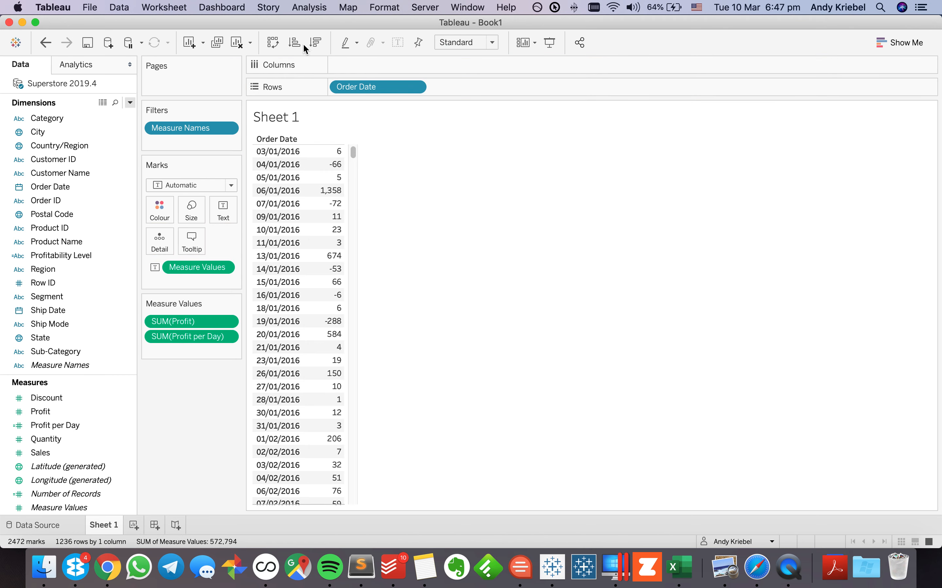
{"action": "left_click", "coordinate": [237, 42]}
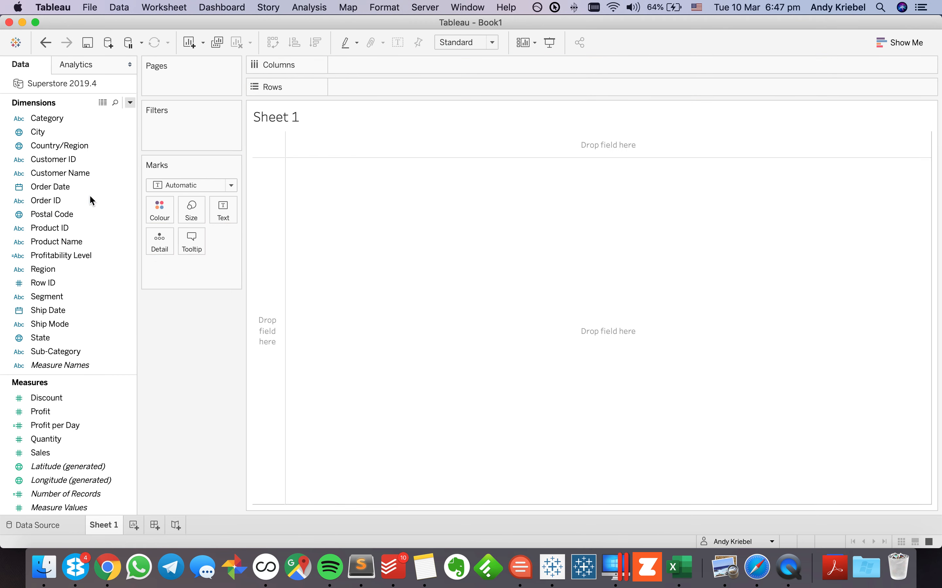
Add Order Date to the columns, broken down by discrete year and month
{"action": "left_click_drag", "start_coordinate": [79, 189], "coordinate": [436, 65]}
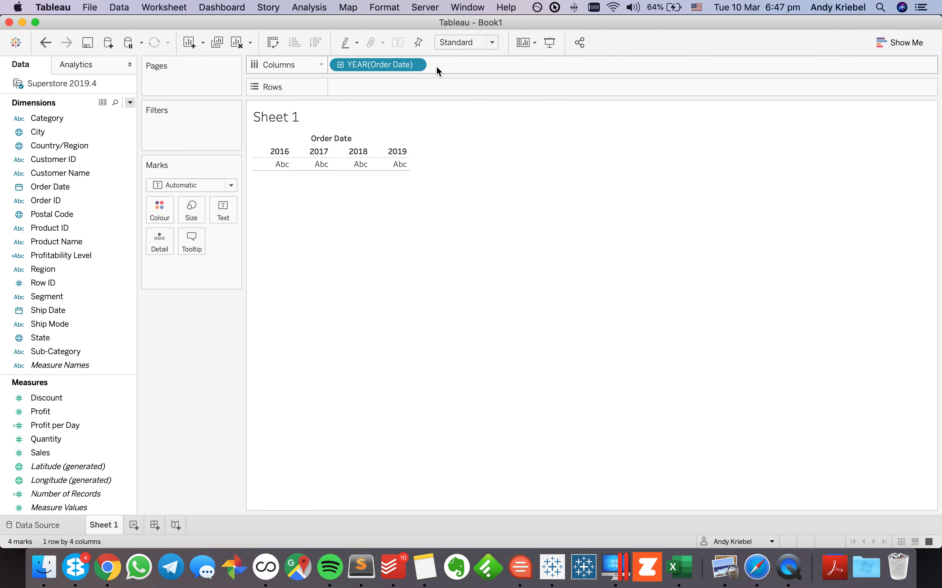
{"action": "left_click", "coordinate": [340, 66]}
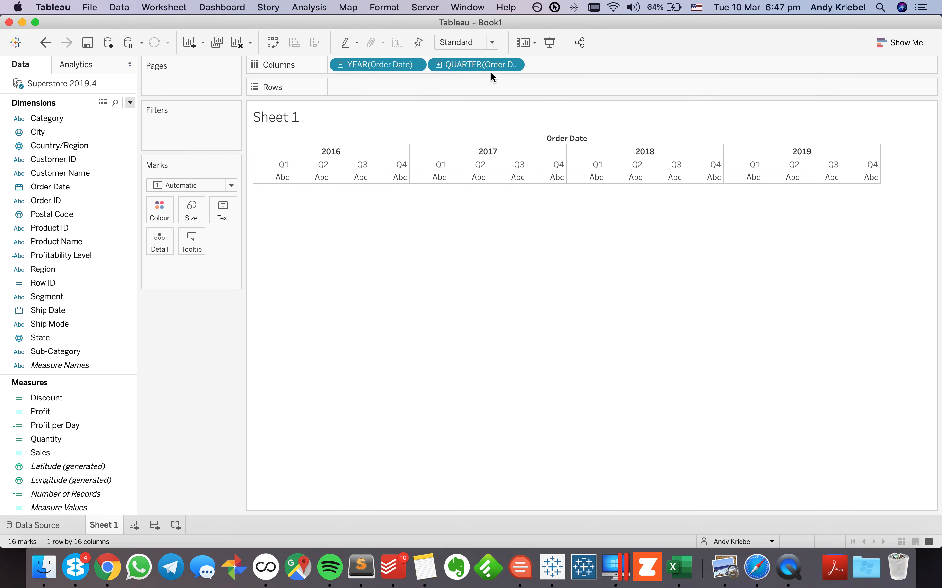
{"action": "left_click", "coordinate": [514, 65]}
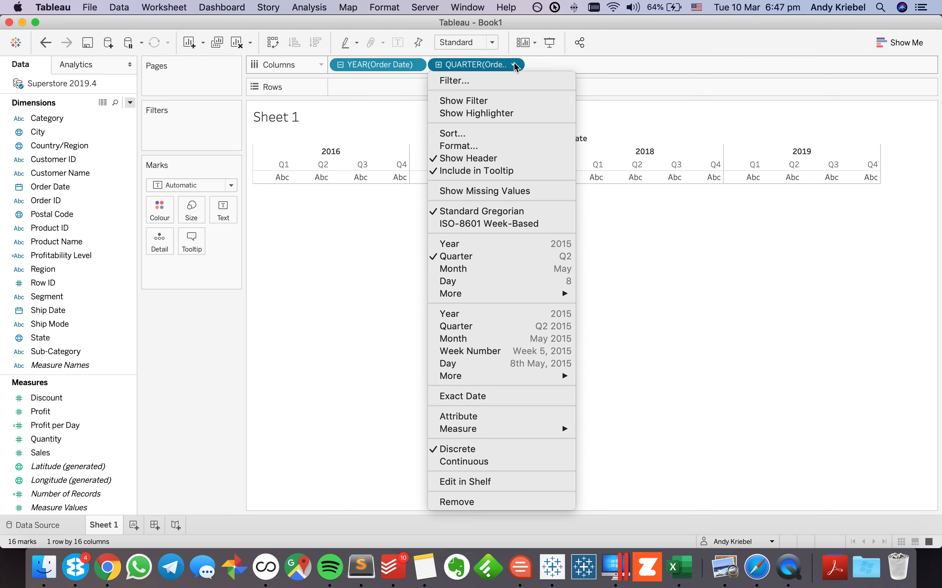
{"action": "left_click", "coordinate": [494, 273]}
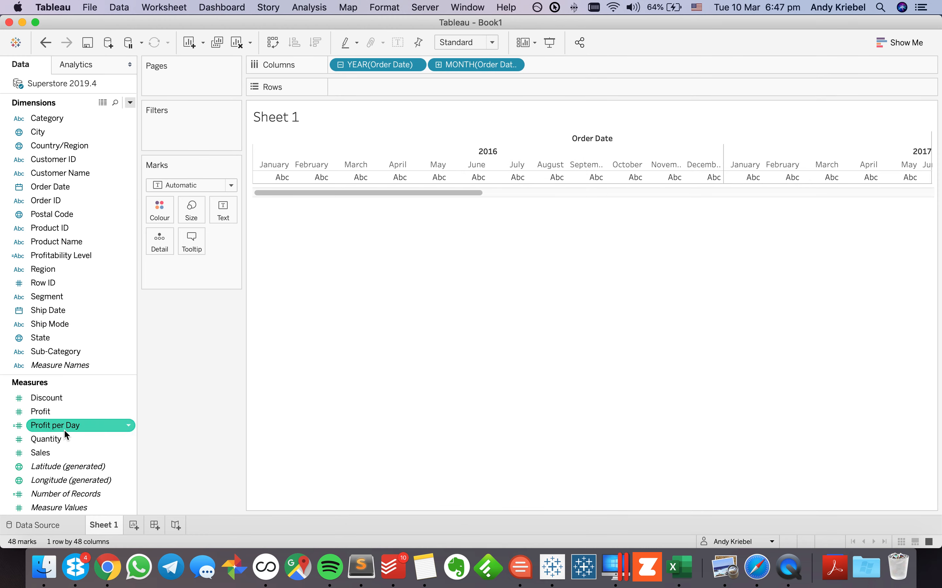
{"action": "left_click", "coordinate": [131, 102]}
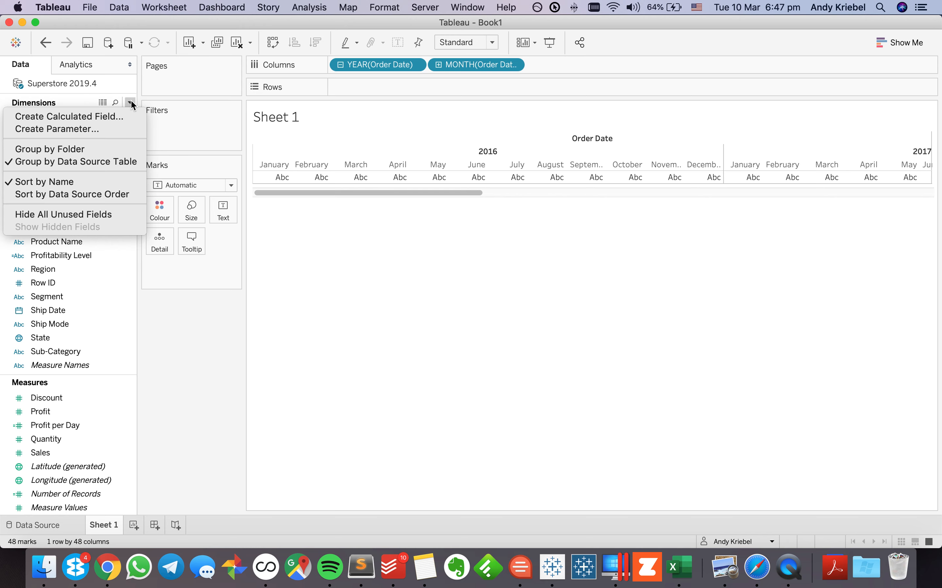
{"action": "left_click", "coordinate": [117, 116]}
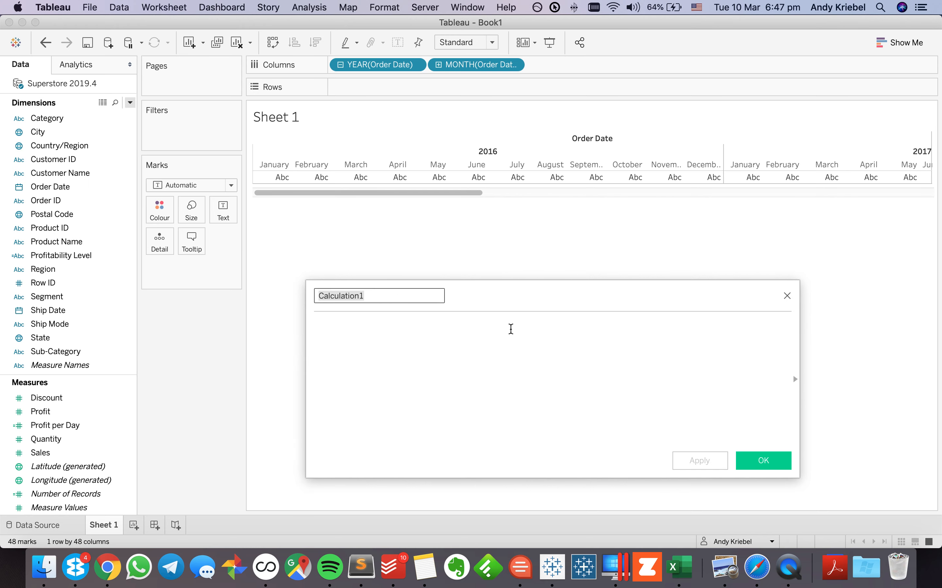
{"action": "left_click", "coordinate": [786, 296]}
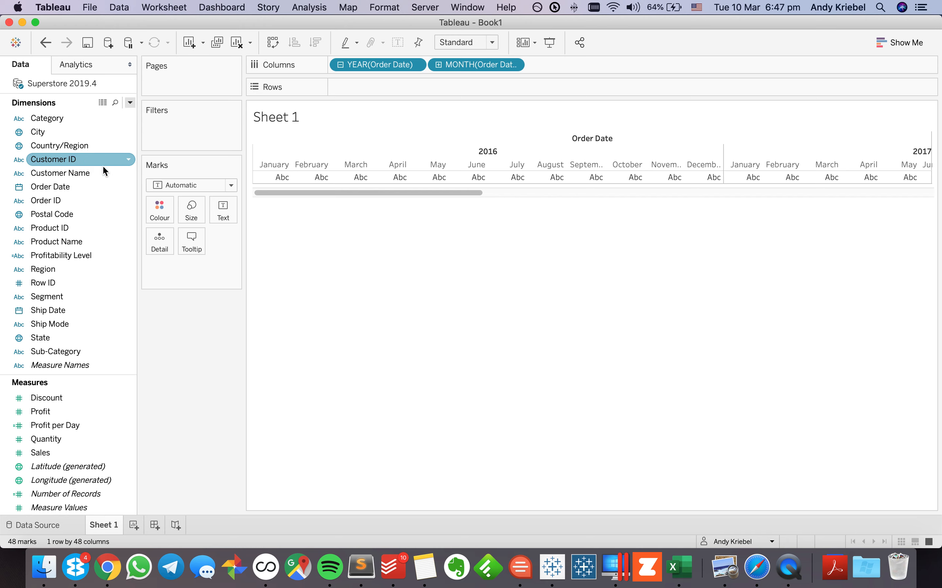
Place Profitability Level on the rows and use it to colour the marks
{"action": "left_click_drag", "start_coordinate": [85, 257], "coordinate": [354, 87]}
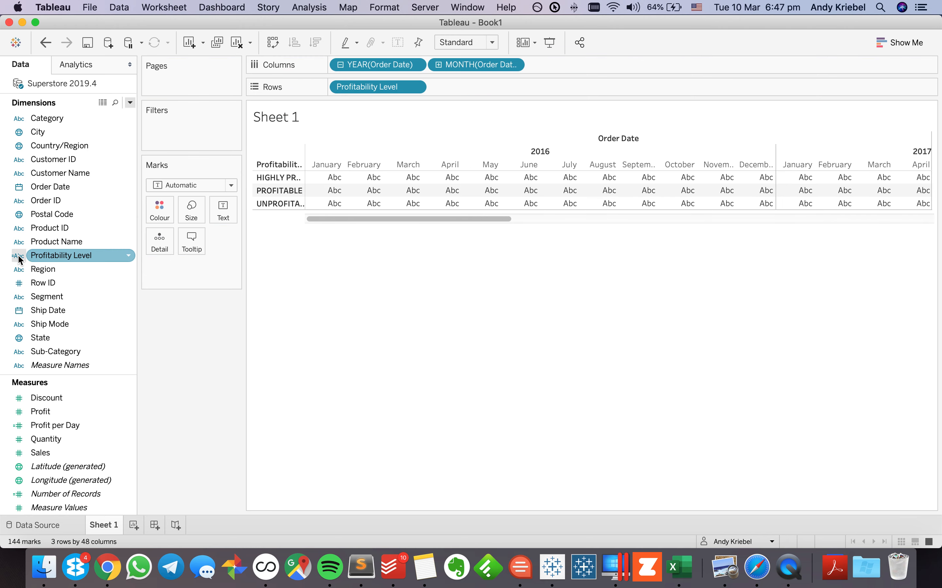
{"action": "left_click_drag", "start_coordinate": [62, 256], "coordinate": [163, 215]}
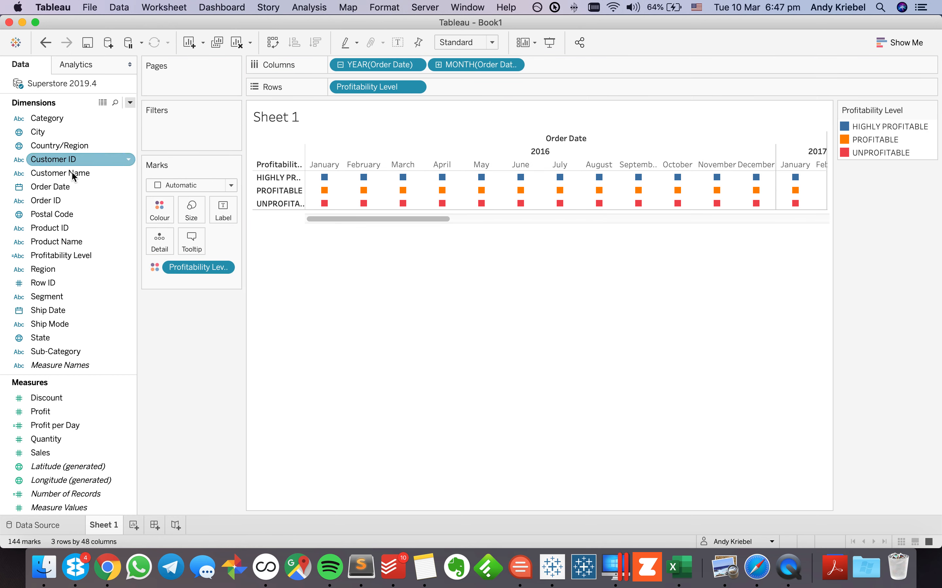
Add the distinct count of Order Date to the rows after Profitability Level and fit the chart to Entire View
{"action": "left_click_drag", "start_coordinate": [70, 186], "coordinate": [457, 88]}
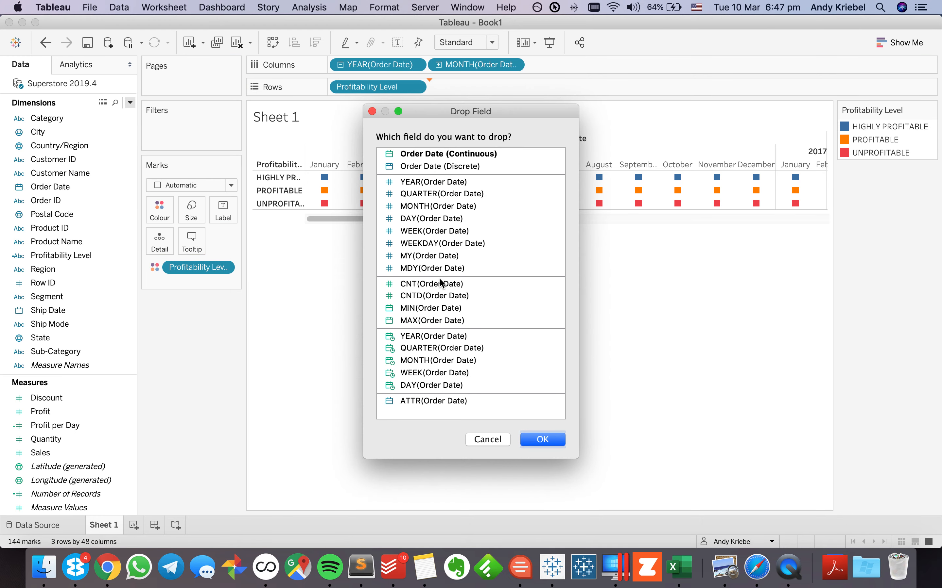
{"action": "left_click", "coordinate": [440, 296]}
{"action": "left_click", "coordinate": [542, 439]}
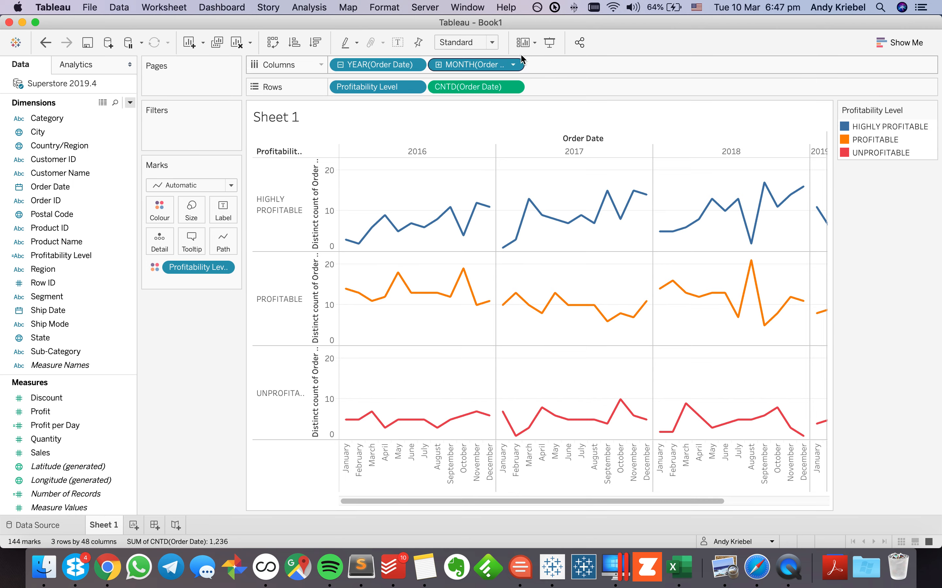
{"action": "left_click", "coordinate": [468, 51]}
Duplicate CNTD(Order Date) on the rows and set the first copy's mark type to Area
{"action": "left_click", "coordinate": [469, 86]}
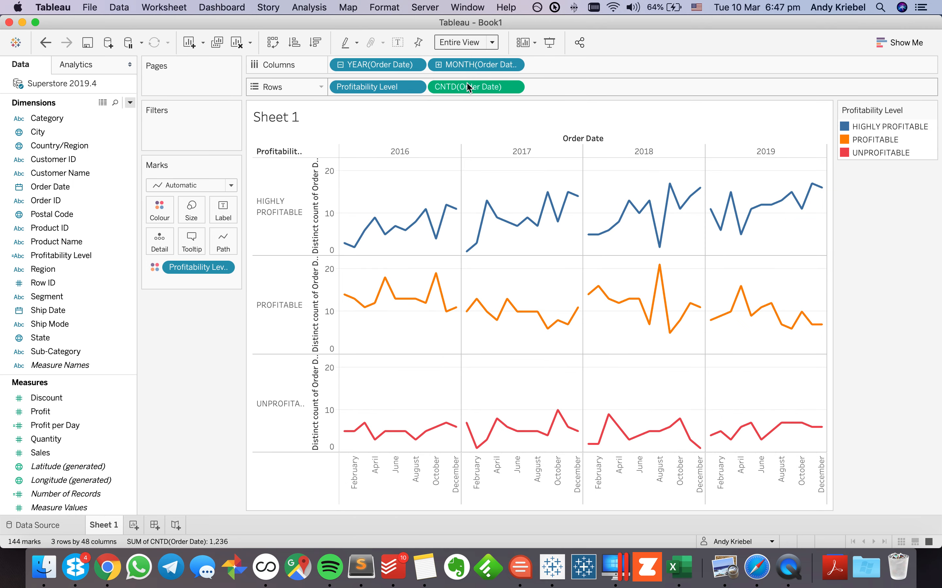
{"action": "left_click_drag", "start_coordinate": [469, 86], "coordinate": [570, 88]}
{"action": "left_click", "coordinate": [465, 86]}
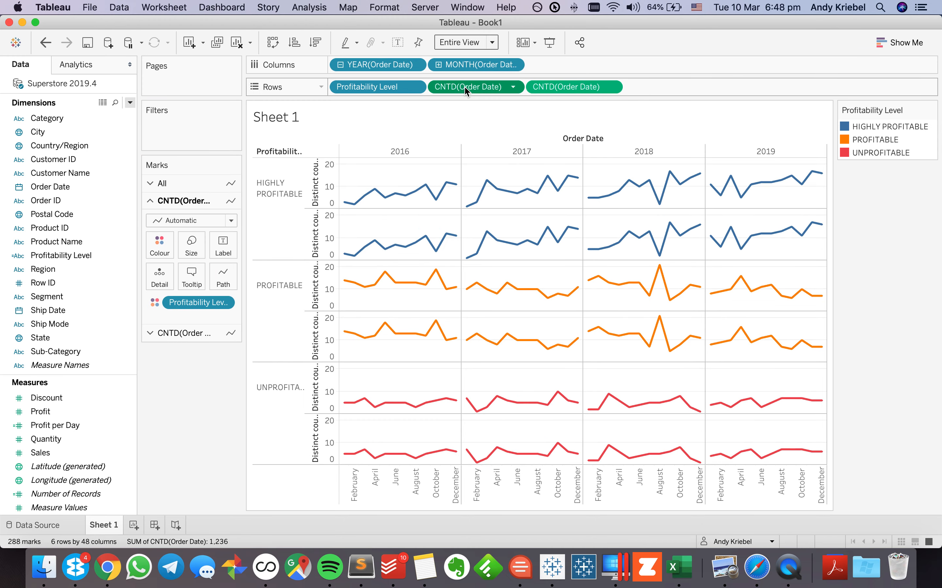
{"action": "left_click", "coordinate": [181, 221]}
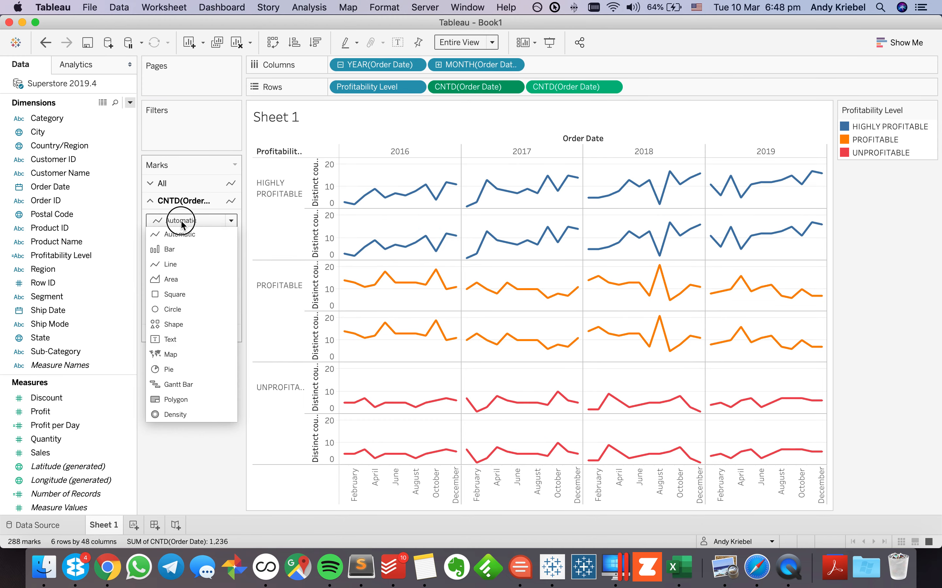
{"action": "left_click", "coordinate": [179, 283]}
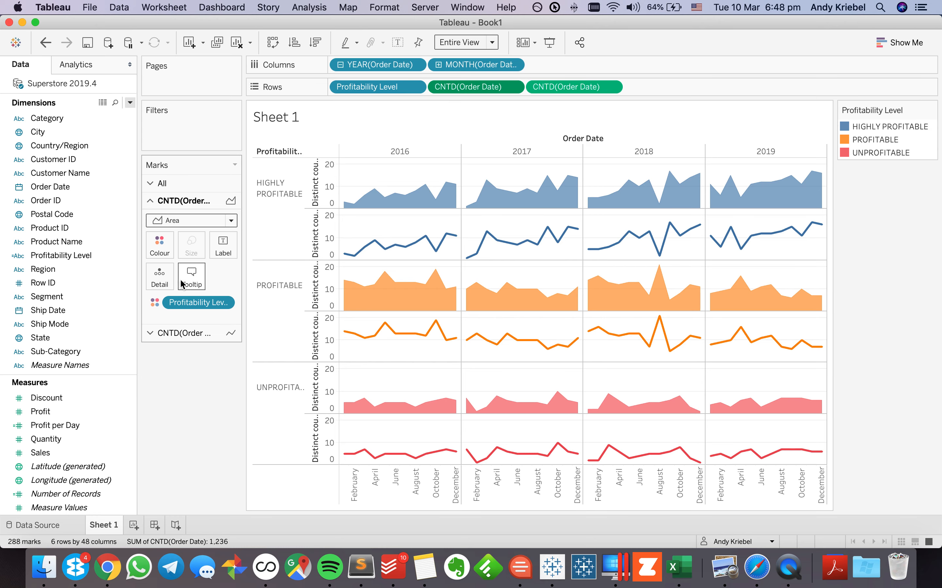
Set the second CNTD(Order Date) mark type to Line and make its lines slightly thicker
{"action": "left_click", "coordinate": [183, 333]}
{"action": "left_click", "coordinate": [191, 238]}
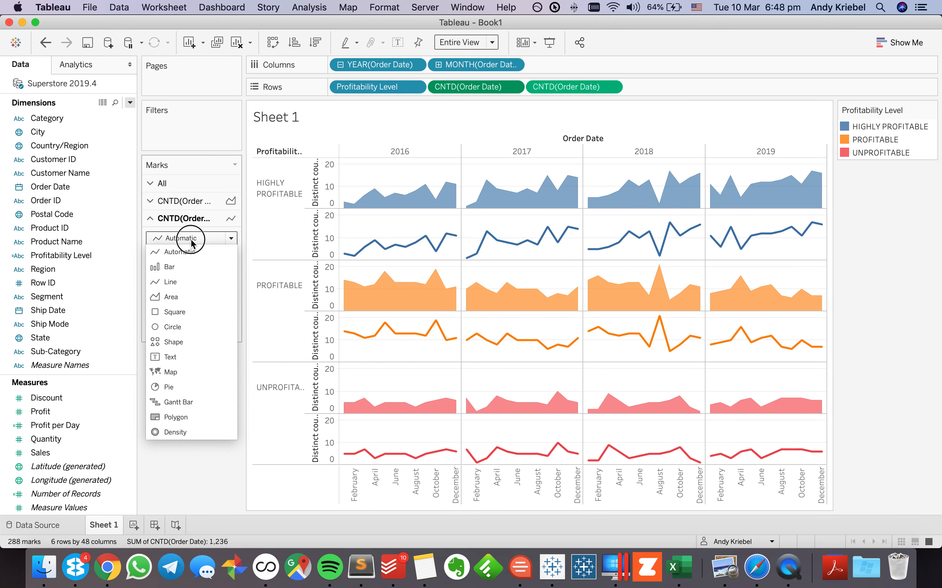
{"action": "left_click", "coordinate": [189, 279]}
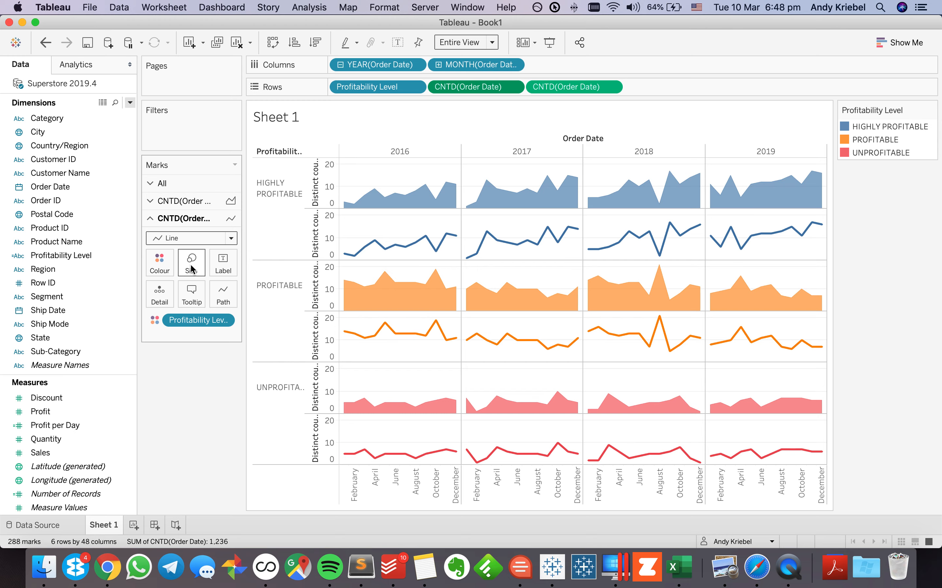
{"action": "left_click", "coordinate": [188, 271]}
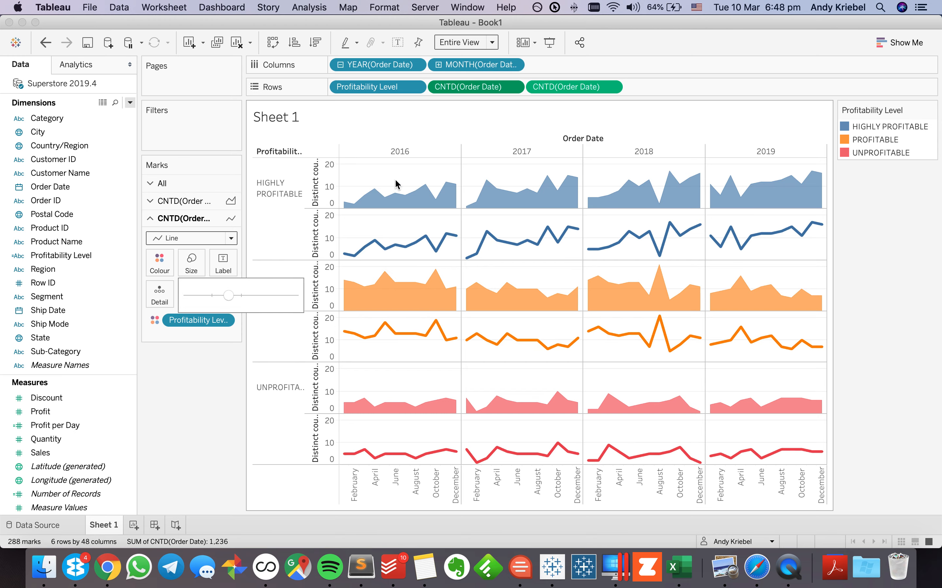
Combine the two CNTD(Order Date) charts on a dual axis and synchronise the axes
{"action": "right_click", "coordinate": [614, 87]}
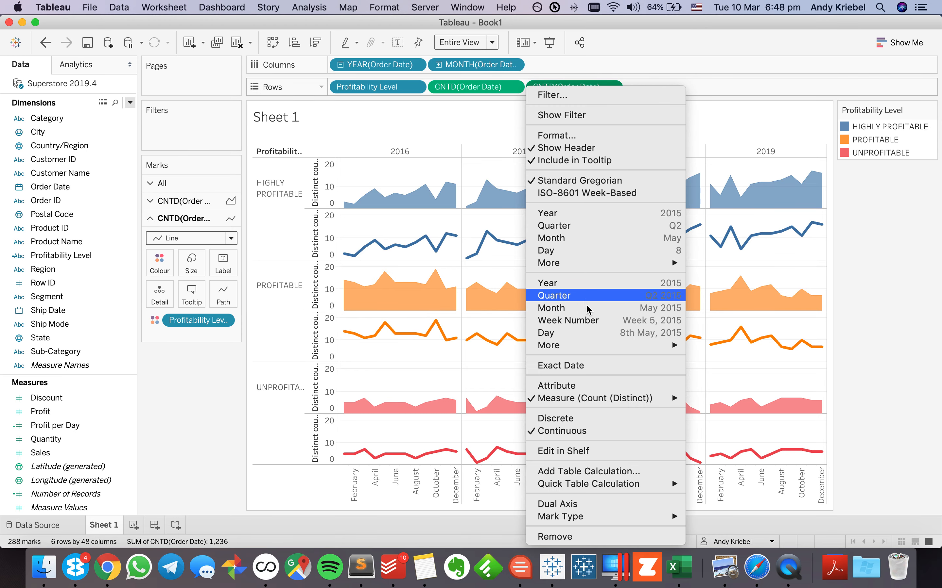
{"action": "left_click", "coordinate": [583, 505]}
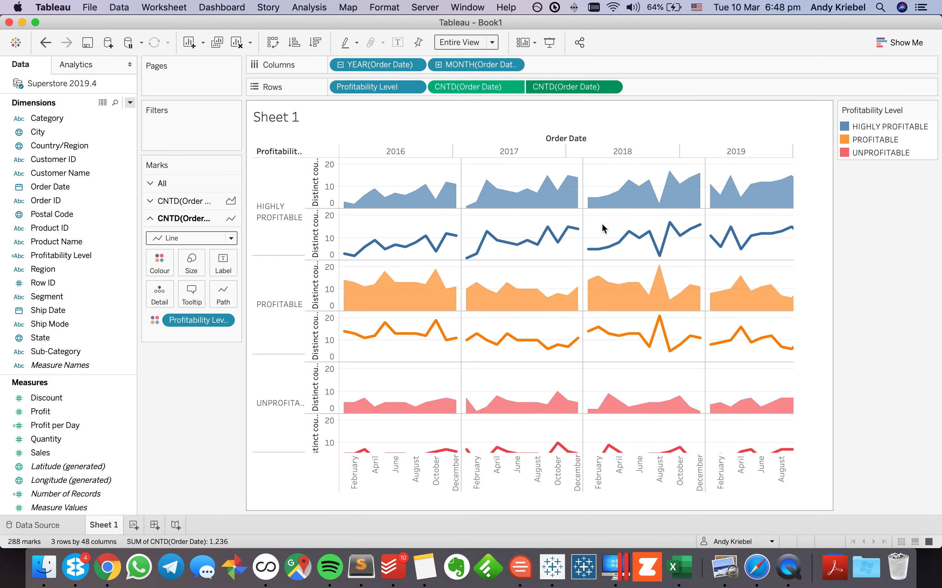
{"action": "right_click", "coordinate": [814, 193]}
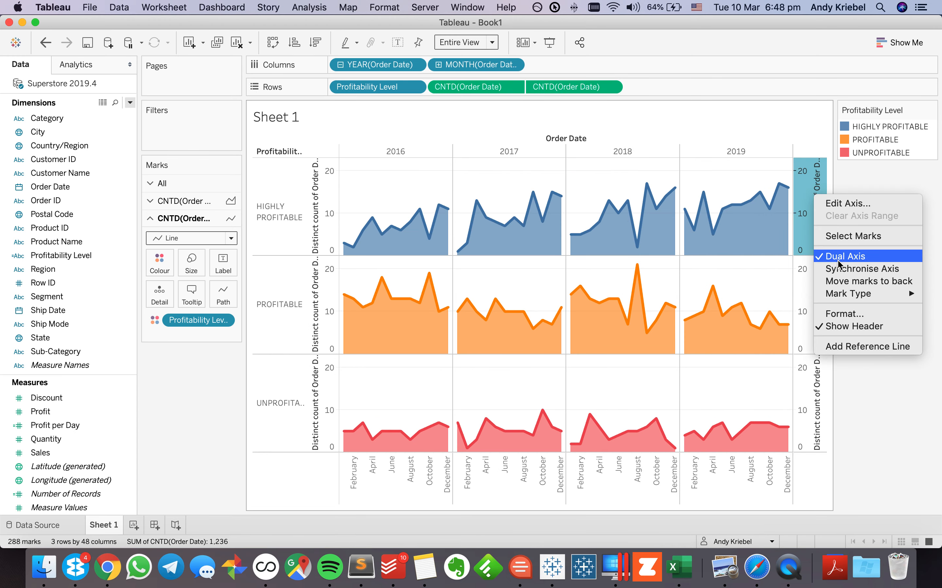
{"action": "left_click", "coordinate": [839, 268]}
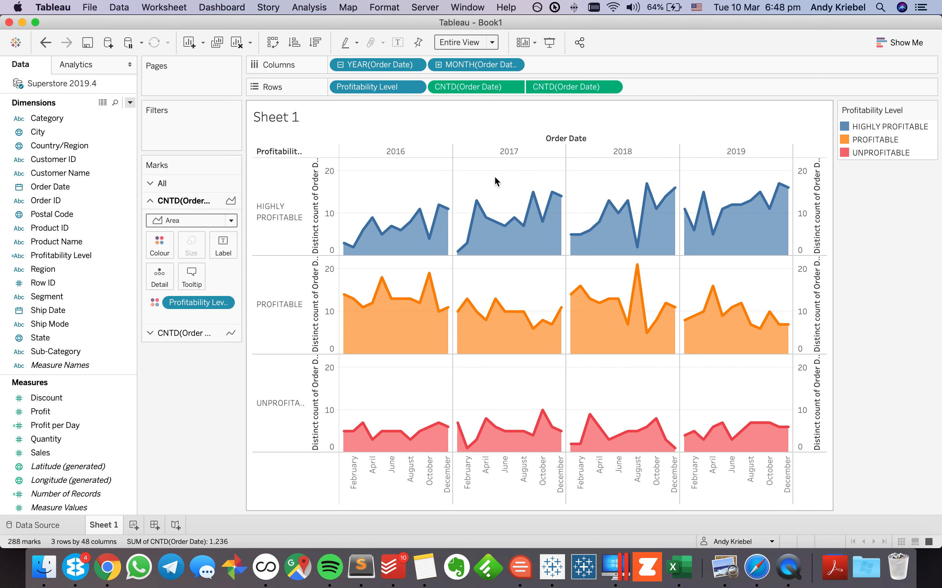
Hide the field labels for columns and rotate the Profitability Level row labels to vertical
{"action": "right_click", "coordinate": [544, 138]}
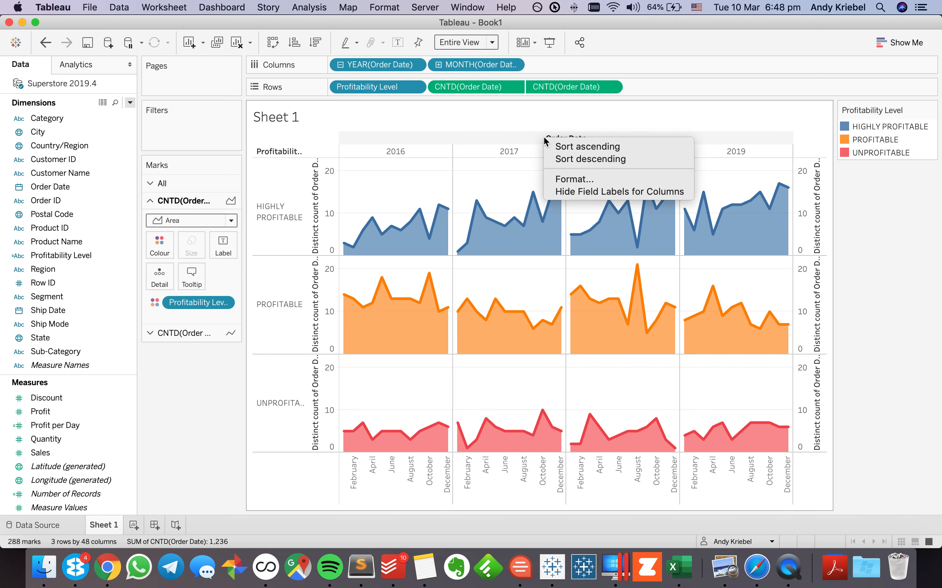
{"action": "left_click", "coordinate": [565, 192]}
{"action": "left_click", "coordinate": [271, 193]}
{"action": "right_click", "coordinate": [269, 193]}
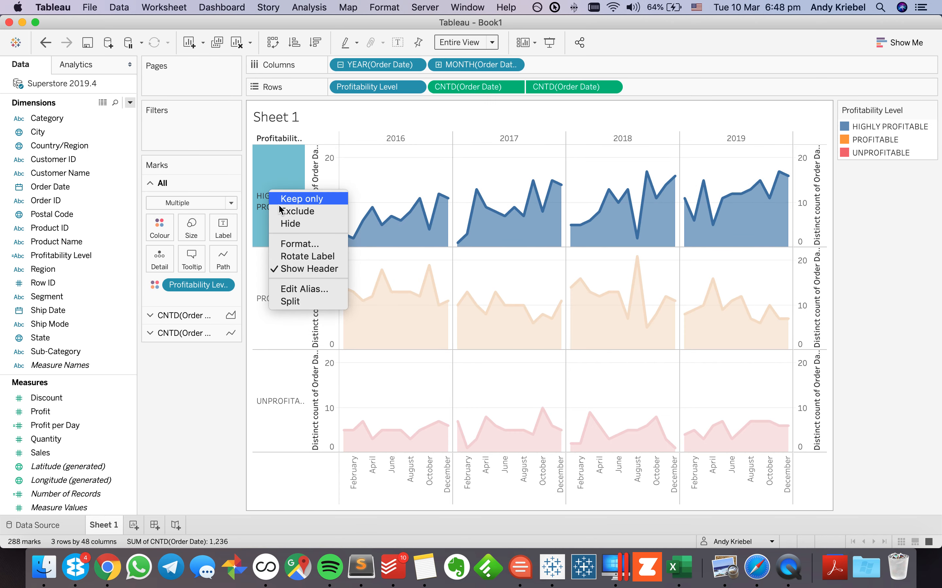
{"action": "left_click", "coordinate": [298, 254]}
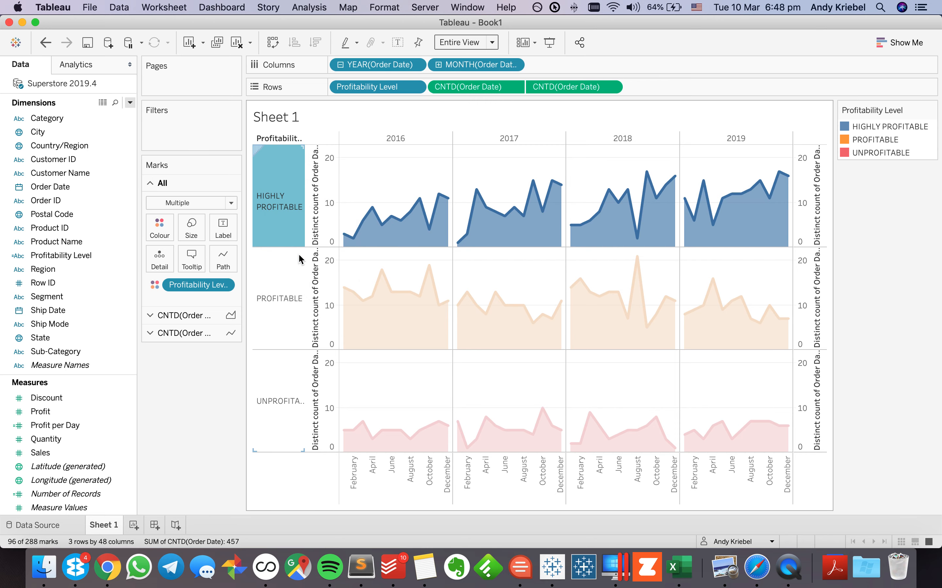
{"action": "right_click", "coordinate": [279, 222]}
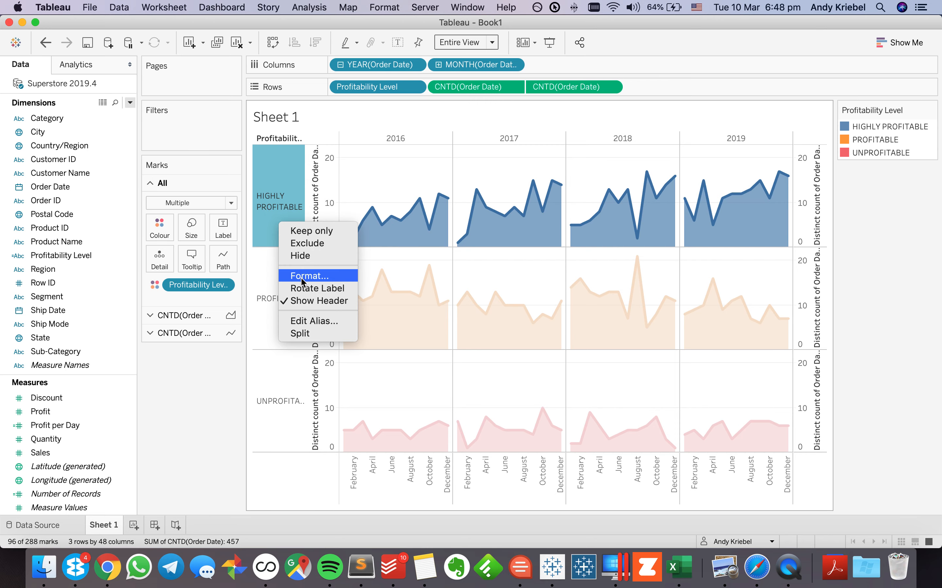
{"action": "left_click", "coordinate": [303, 289]}
Hide the field labels for rows and retitle the primary distinct-count axis as Number of Days
{"action": "right_click", "coordinate": [260, 293]}
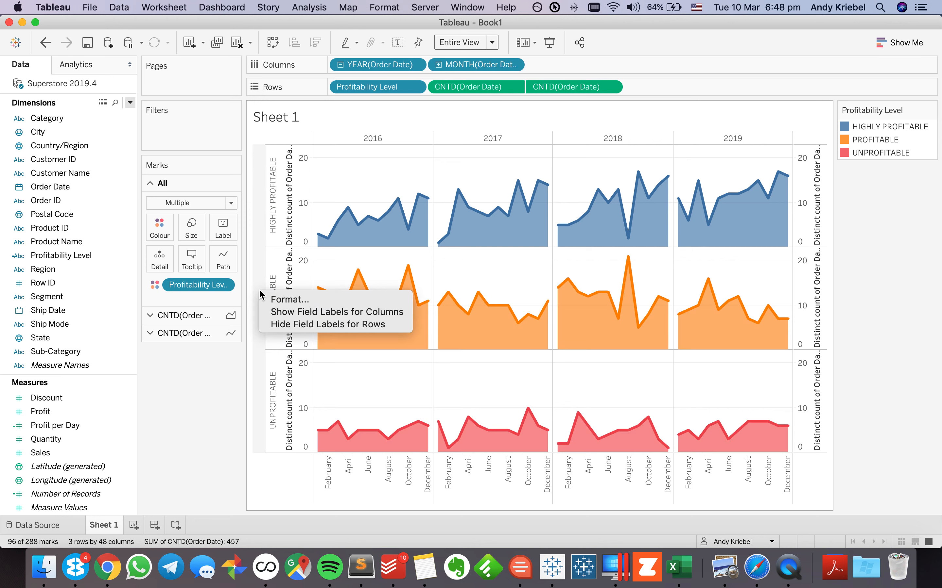
{"action": "left_click", "coordinate": [297, 325]}
{"action": "left_click", "coordinate": [283, 217]}
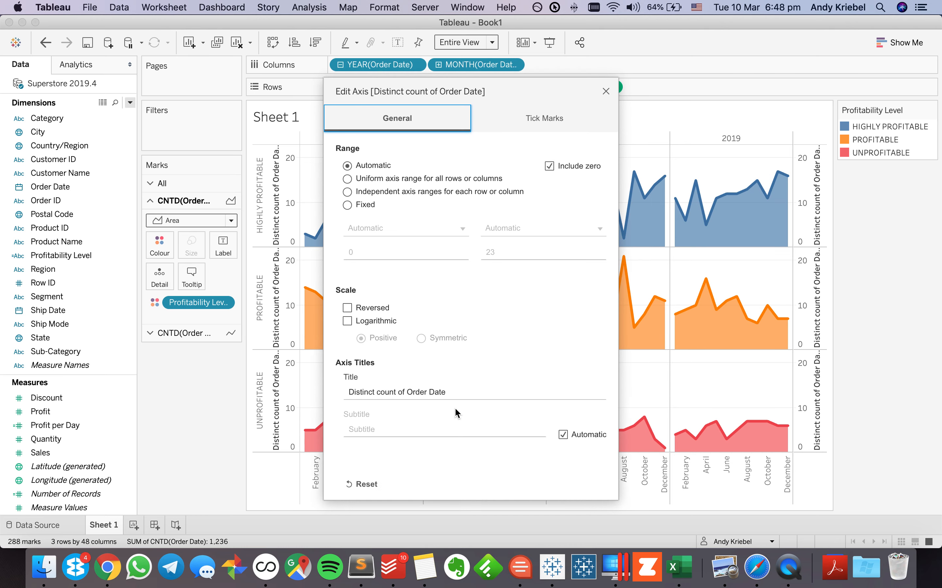
{"action": "triple_click", "coordinate": [458, 393]}
{"action": "type", "text": "Number of Days"}
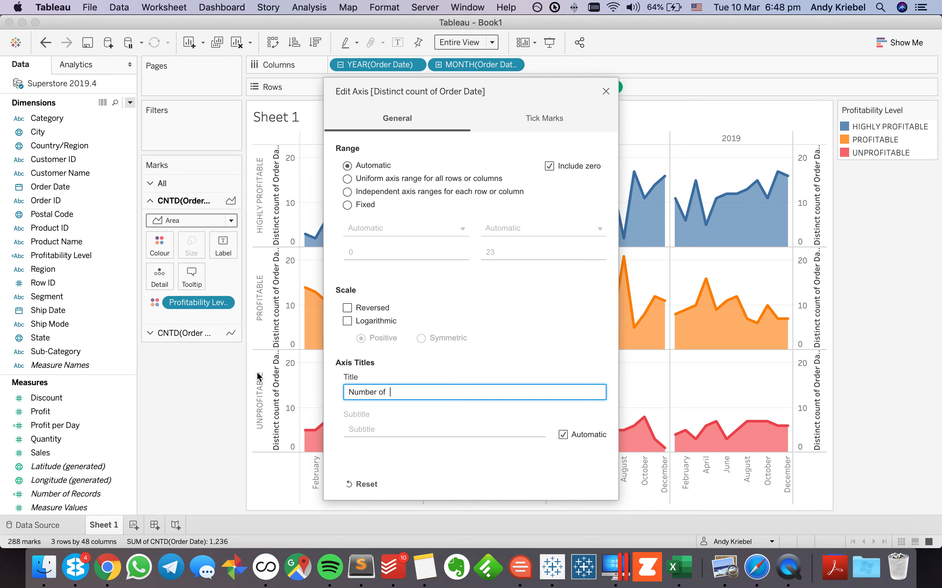
{"action": "left_click", "coordinate": [605, 92]}
Hide the header of the secondary distinct-count axis
{"action": "right_click", "coordinate": [827, 192]}
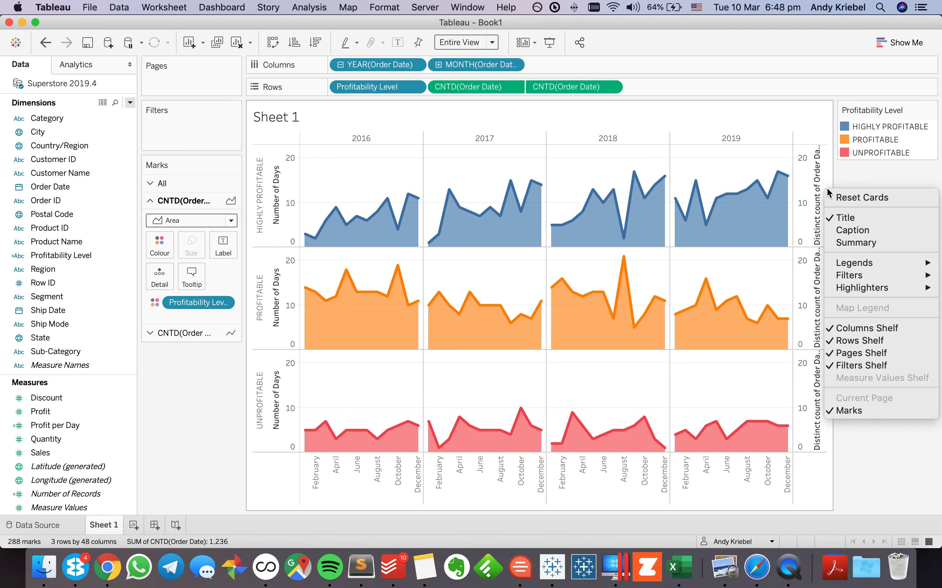
{"action": "right_click", "coordinate": [807, 176]}
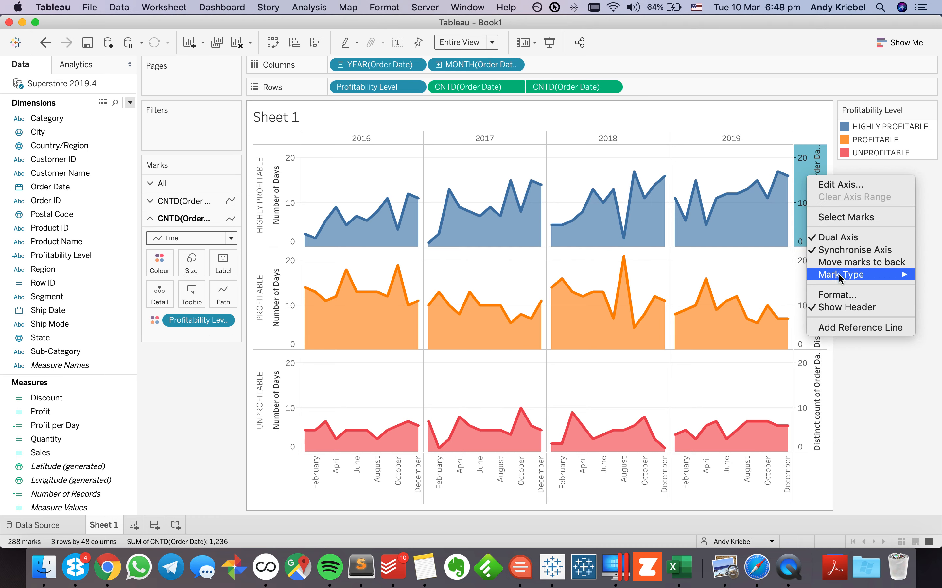
{"action": "left_click", "coordinate": [841, 308]}
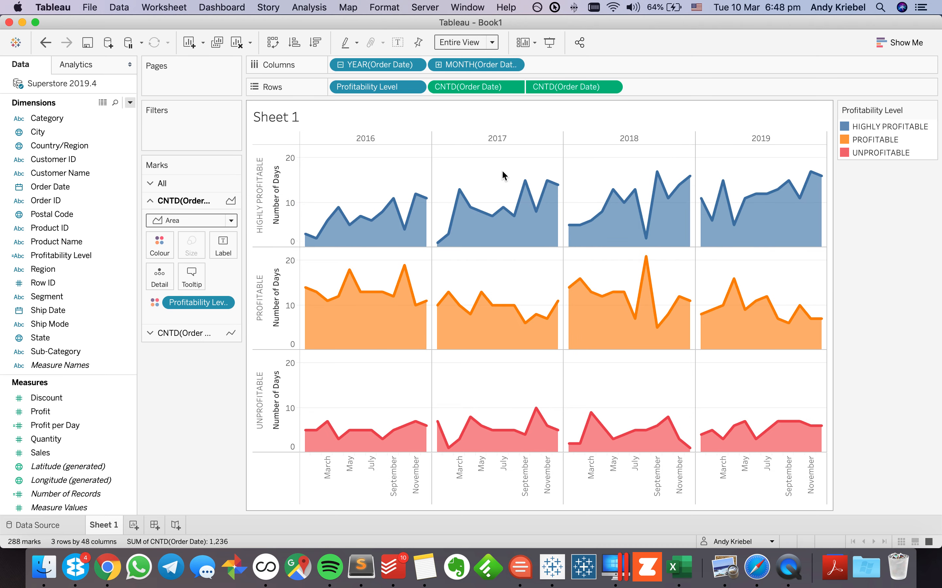
Format the month labels of Order Date to show only the first letter of each month
{"action": "right_click", "coordinate": [326, 483]}
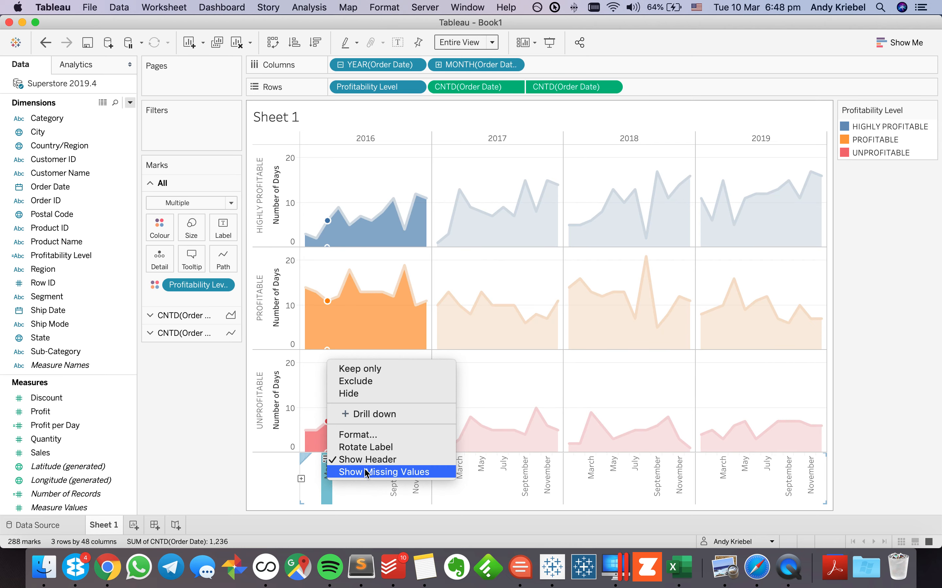
{"action": "left_click", "coordinate": [364, 434]}
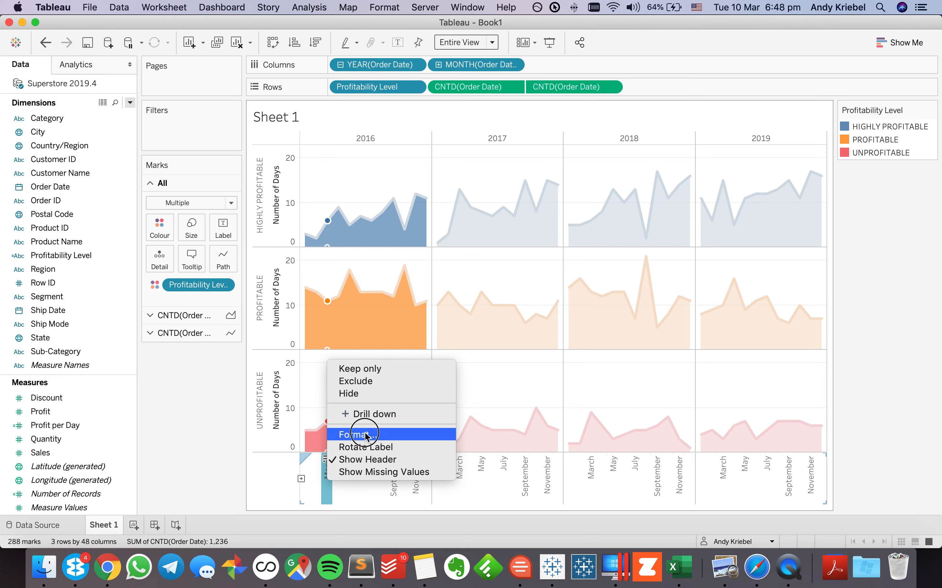
{"action": "left_click", "coordinate": [79, 192]}
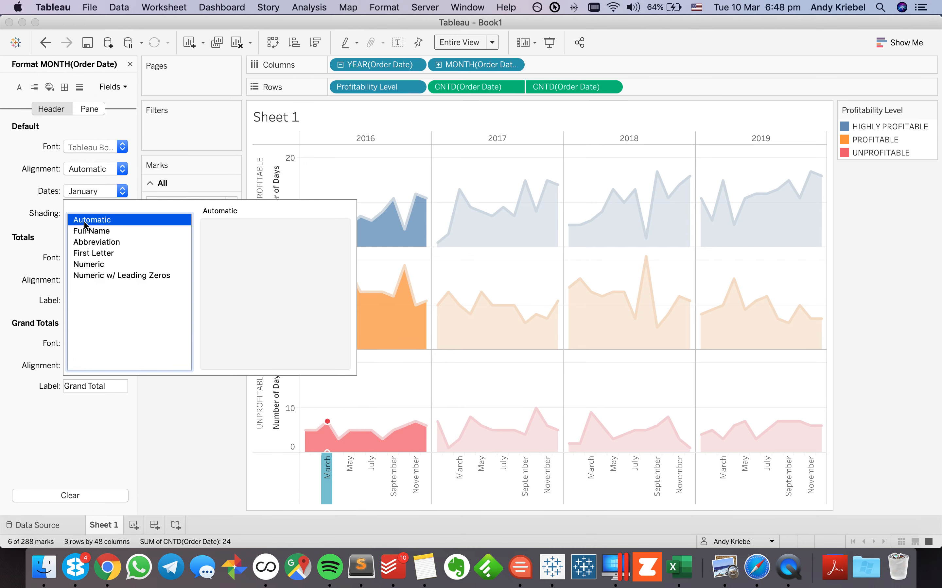
{"action": "left_click", "coordinate": [91, 254]}
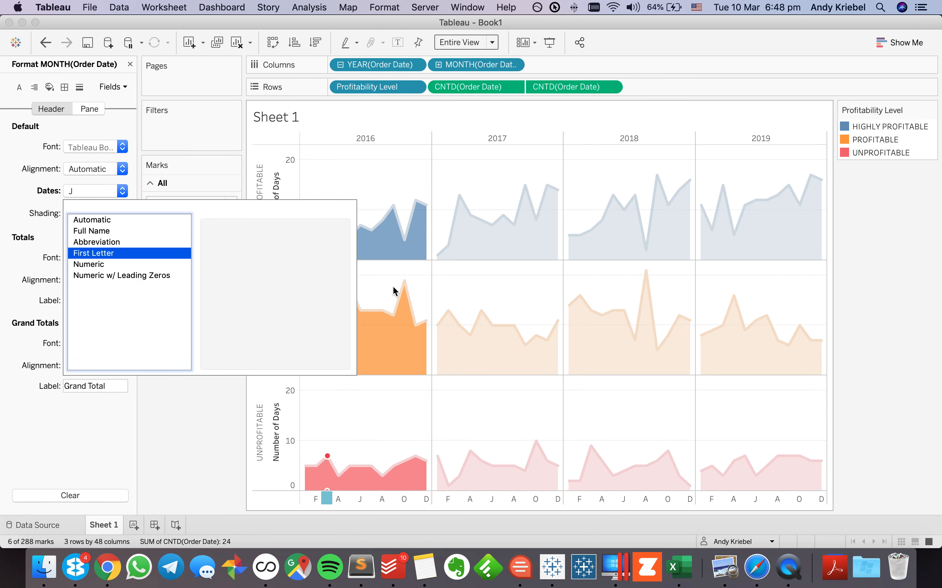
{"action": "left_click", "coordinate": [380, 282]}
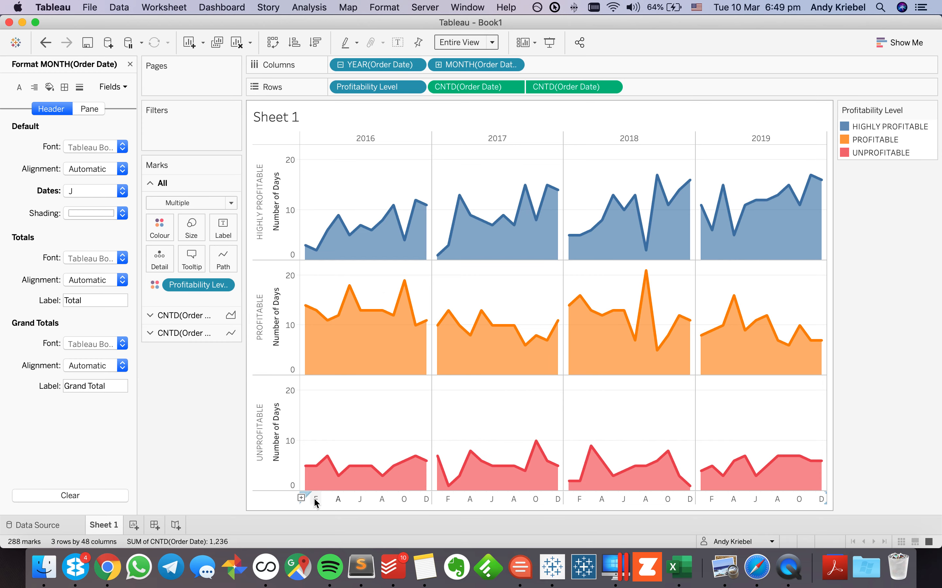
Set the font size of the month labels to 7
{"action": "right_click", "coordinate": [316, 500]}
{"action": "left_click", "coordinate": [345, 450]}
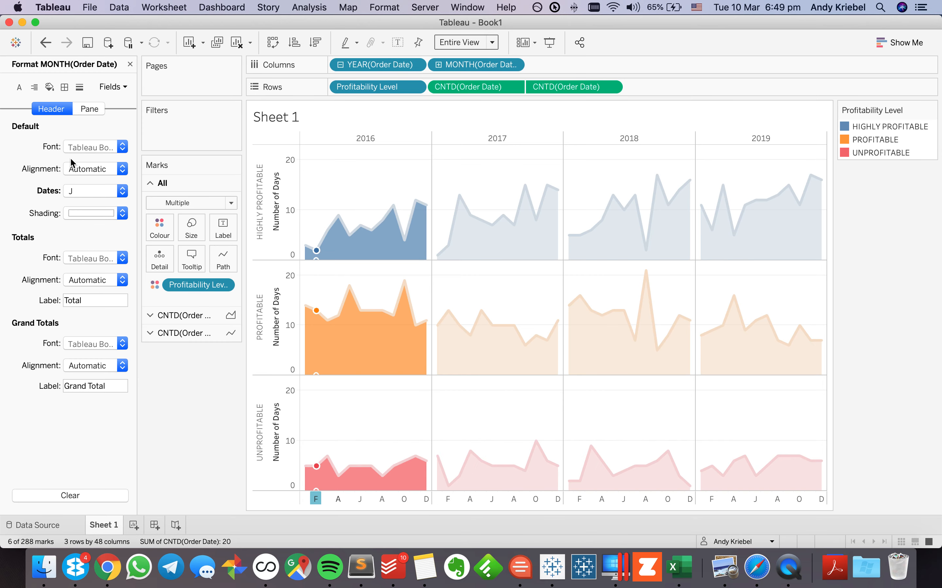
{"action": "left_click", "coordinate": [88, 154]}
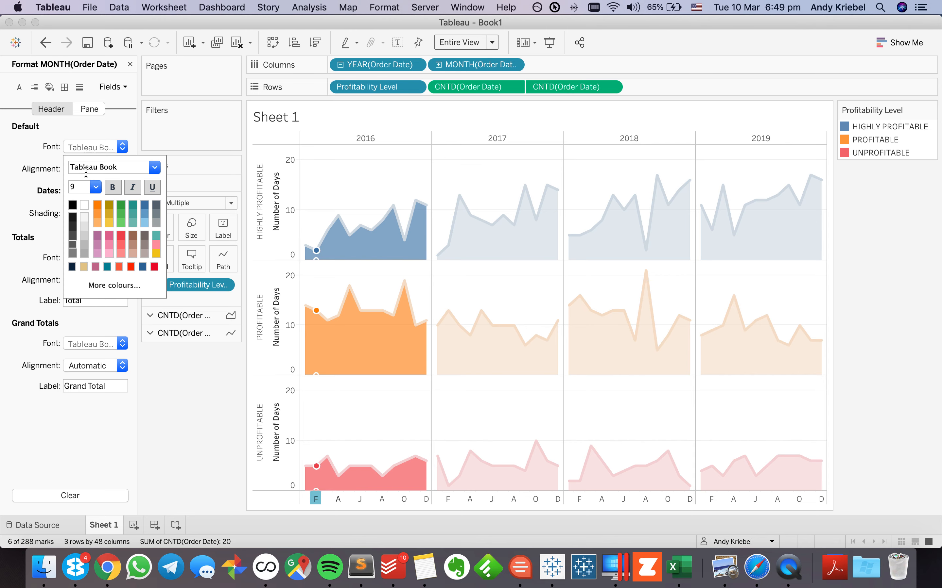
{"action": "type", "text": "7"}
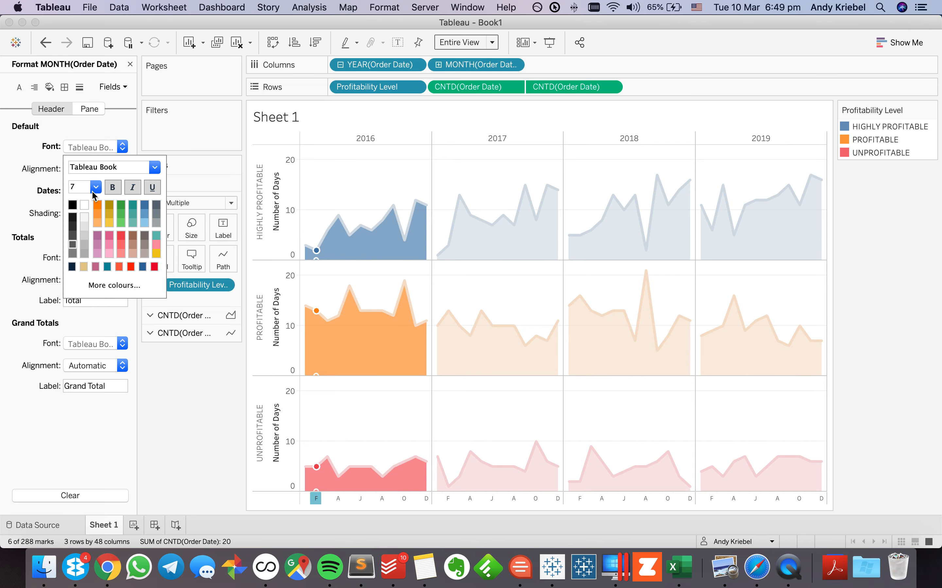
{"action": "left_click", "coordinate": [93, 191]}
{"action": "left_click", "coordinate": [280, 211]}
Format the Number of Days axis title in Tableau Book with a lighter grey font colour, and close the formatting
{"action": "left_click", "coordinate": [284, 212]}
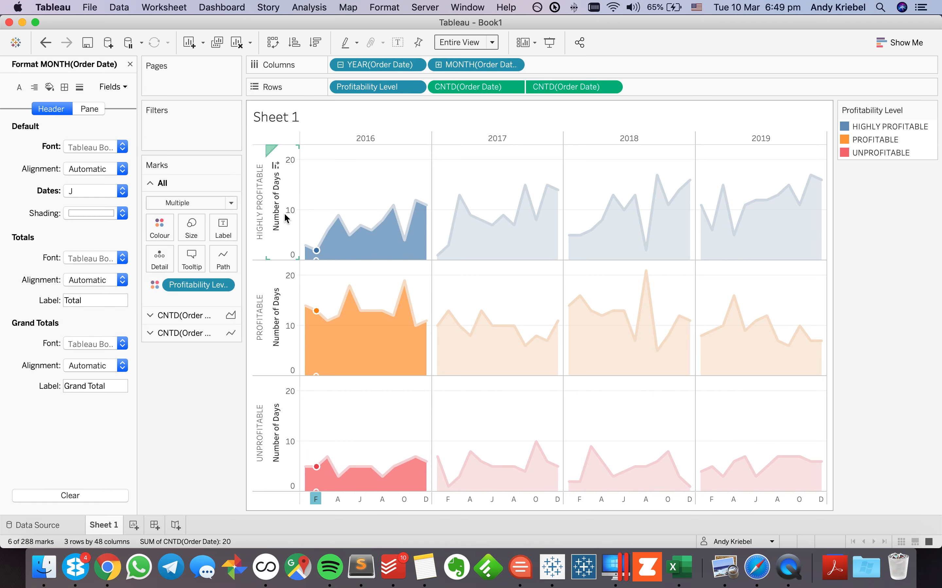
{"action": "left_click", "coordinate": [285, 212]}
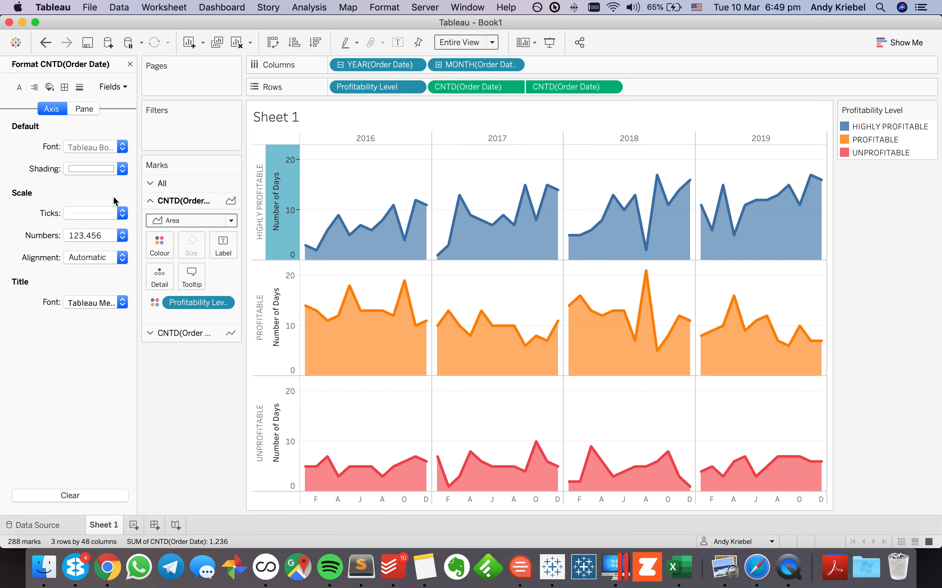
{"action": "left_click", "coordinate": [92, 303]}
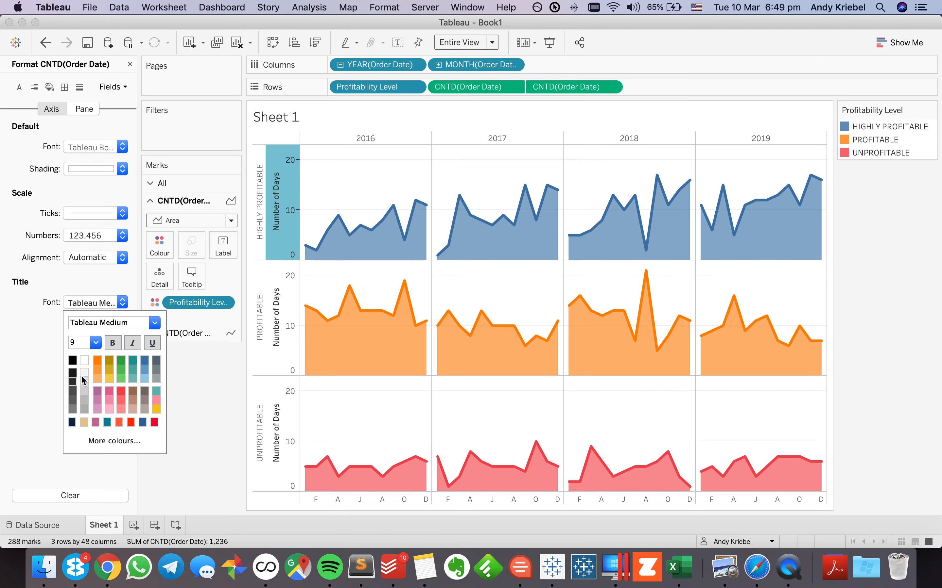
{"action": "left_click", "coordinate": [154, 323]}
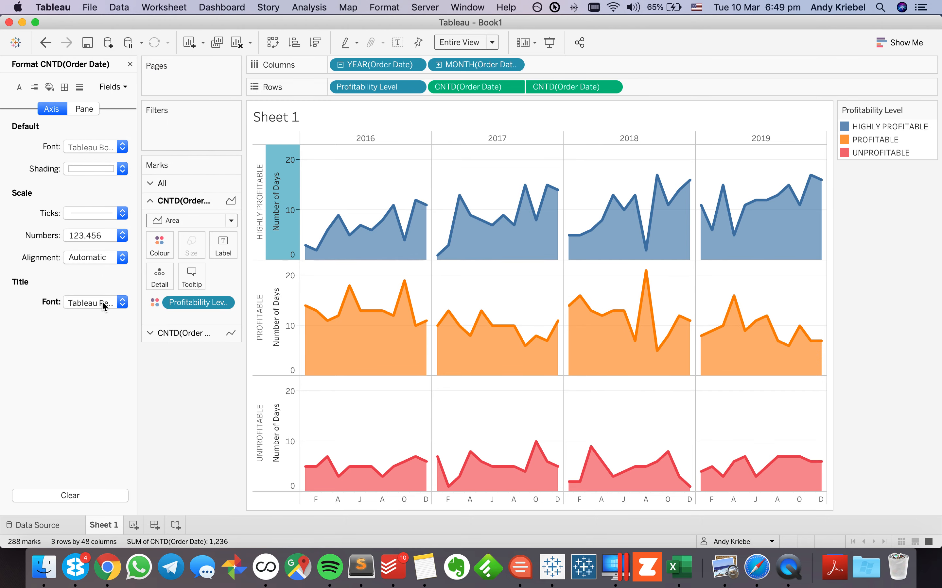
{"action": "left_click", "coordinate": [104, 306]}
{"action": "left_click", "coordinate": [154, 323]}
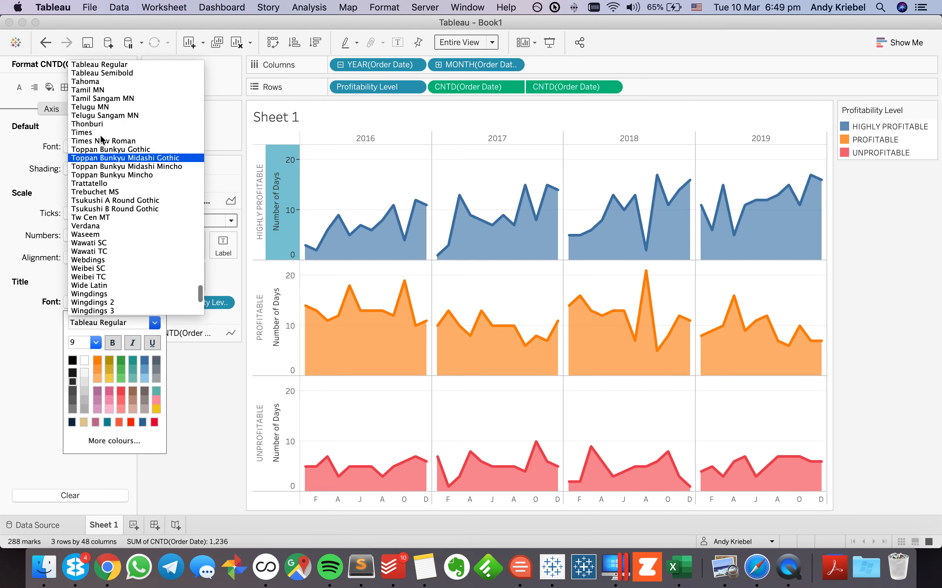
{"action": "scroll", "coordinate": [115, 111], "scroll_direction": "up", "scroll_amount": 5}
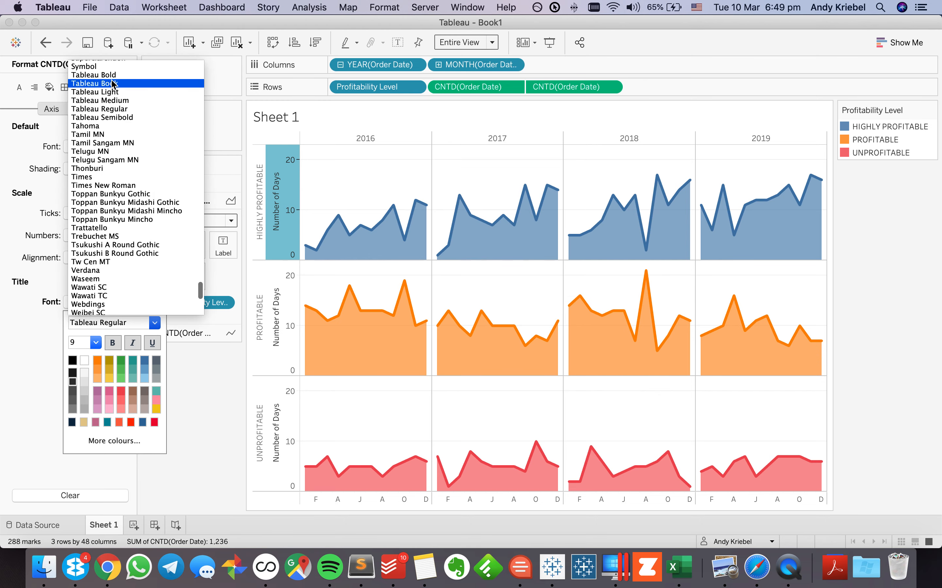
{"action": "left_click", "coordinate": [112, 83]}
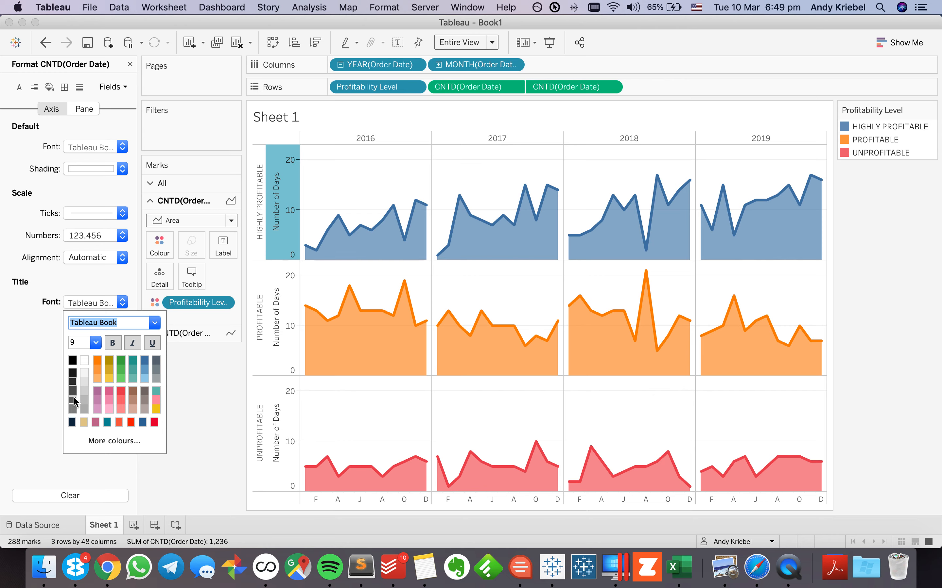
{"action": "left_click", "coordinate": [360, 171]}
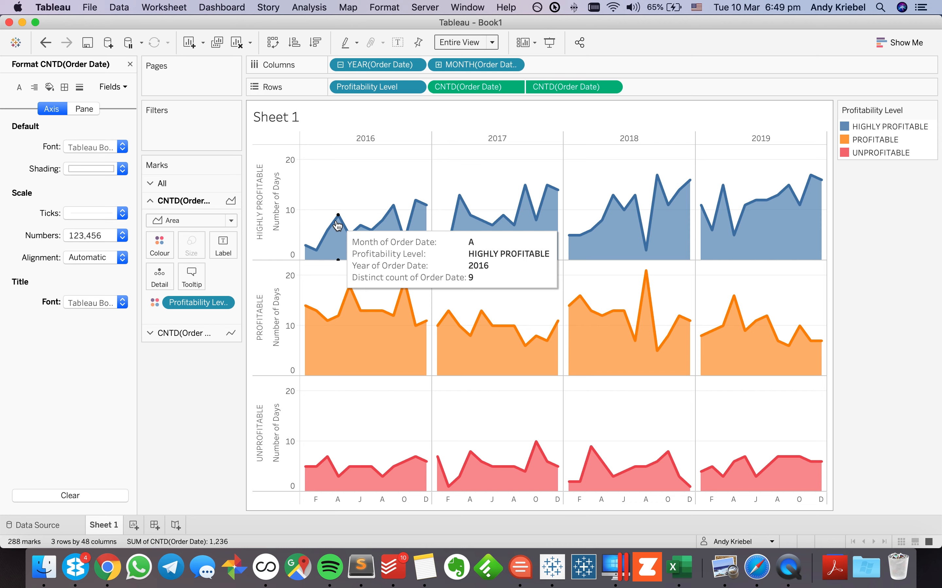
{"action": "left_click", "coordinate": [130, 64]}
Try to add MY(Order Date) to the tooltips of all marks, and remove the added date field again
{"action": "left_click", "coordinate": [67, 189]}
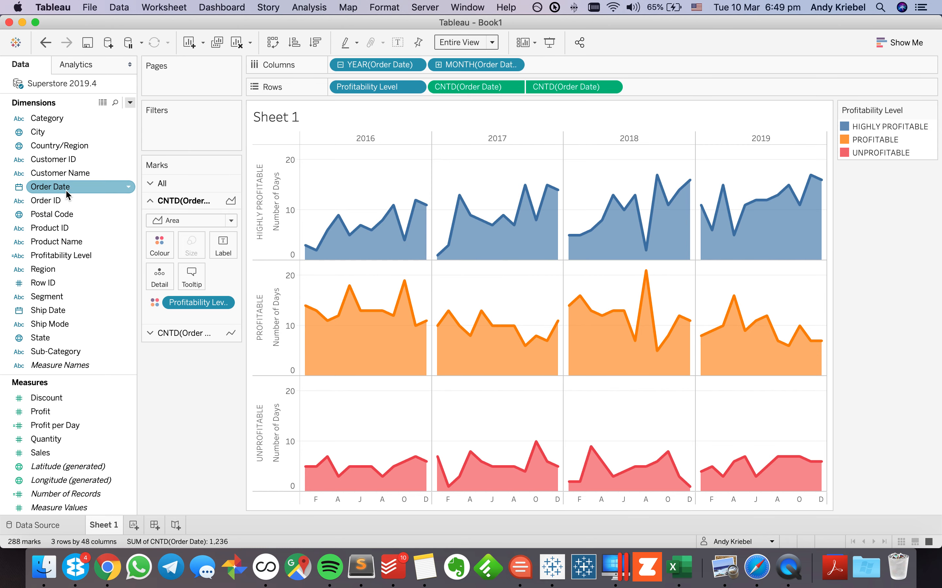
{"action": "left_click_drag", "start_coordinate": [67, 185], "coordinate": [182, 251]}
{"action": "left_click", "coordinate": [202, 191]}
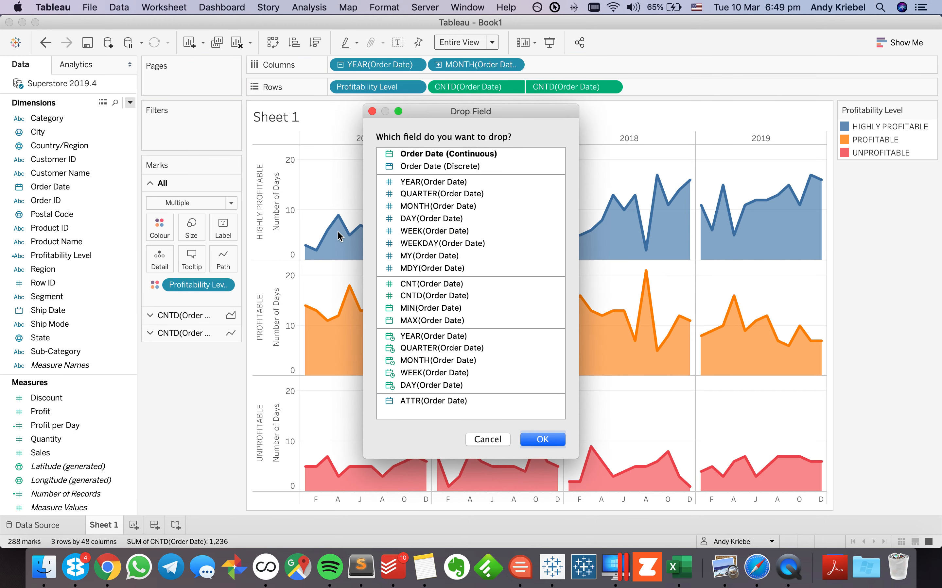
{"action": "left_click", "coordinate": [418, 255]}
{"action": "left_click", "coordinate": [542, 439]}
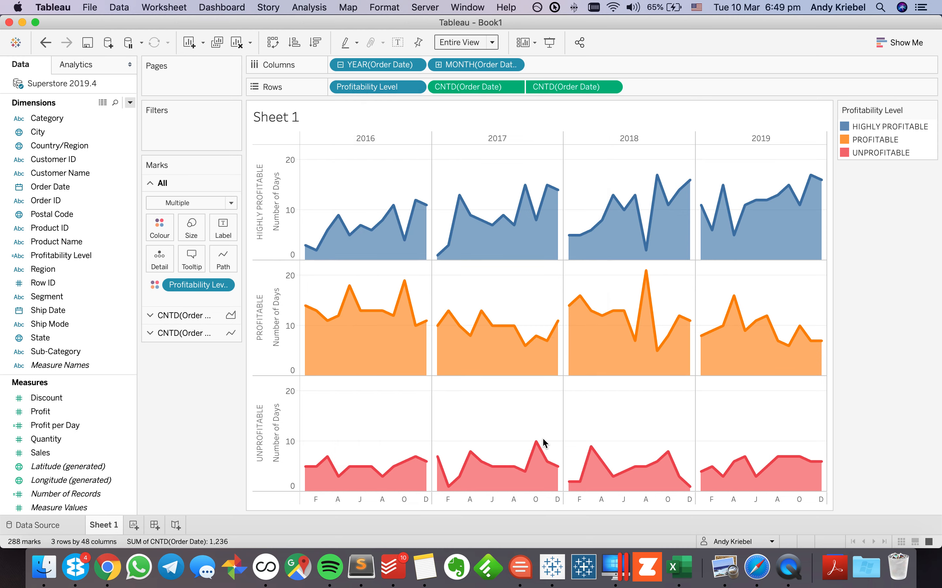
{"action": "mouse_move", "coordinate": [406, 246]}
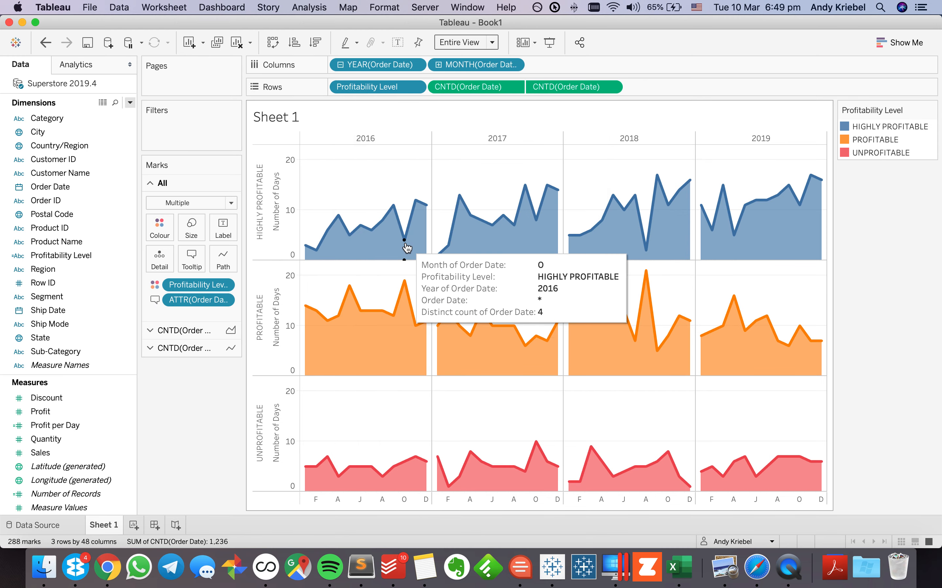
{"action": "left_click_drag", "start_coordinate": [202, 304], "coordinate": [172, 427]}
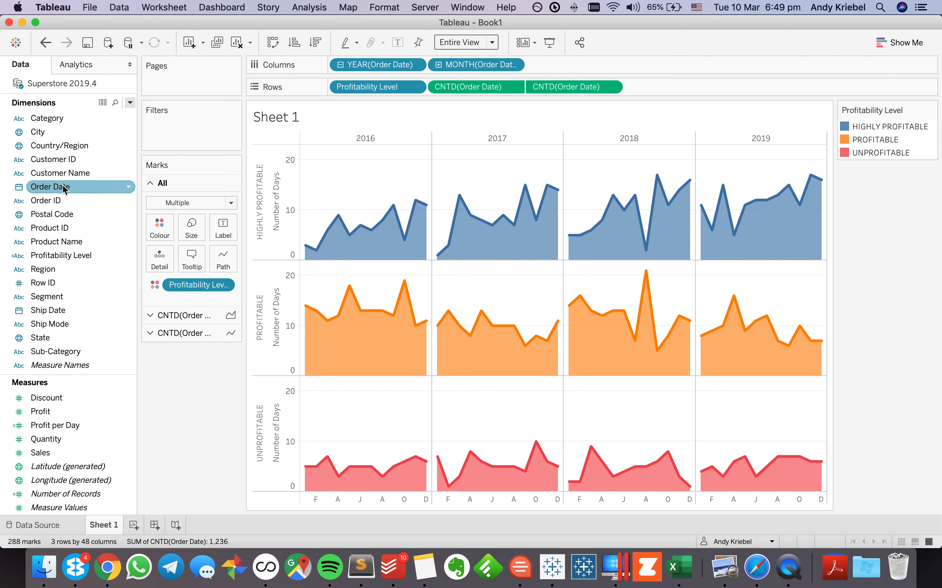
Try MY(Order Date) as a detail field on all marks, and undo the addition
{"action": "left_click_drag", "start_coordinate": [63, 190], "coordinate": [159, 259]}
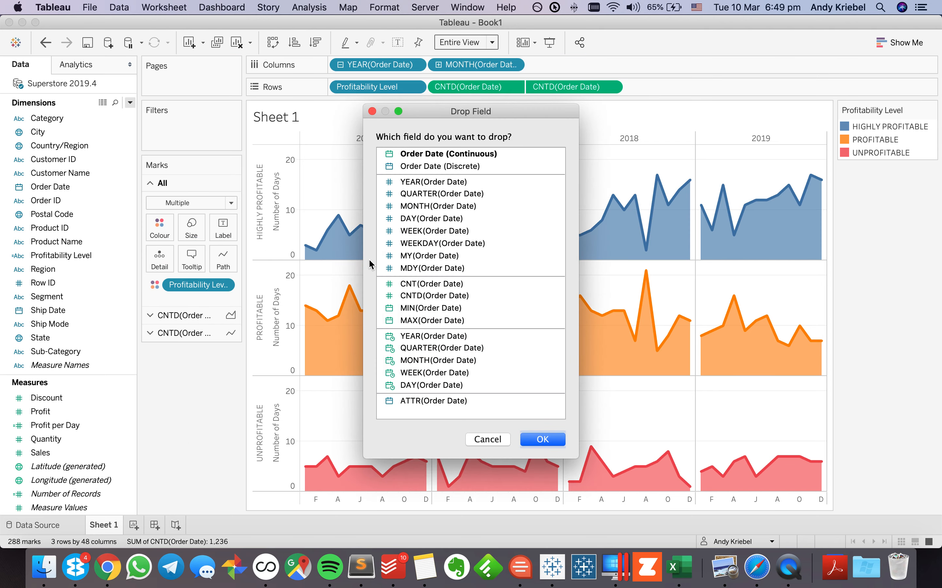
{"action": "left_click", "coordinate": [431, 255]}
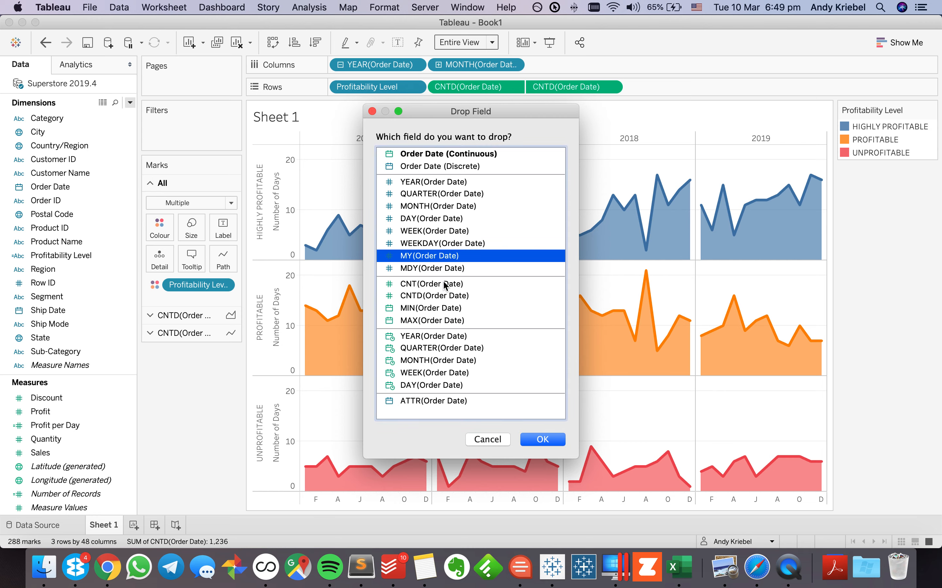
{"action": "left_click", "coordinate": [543, 439]}
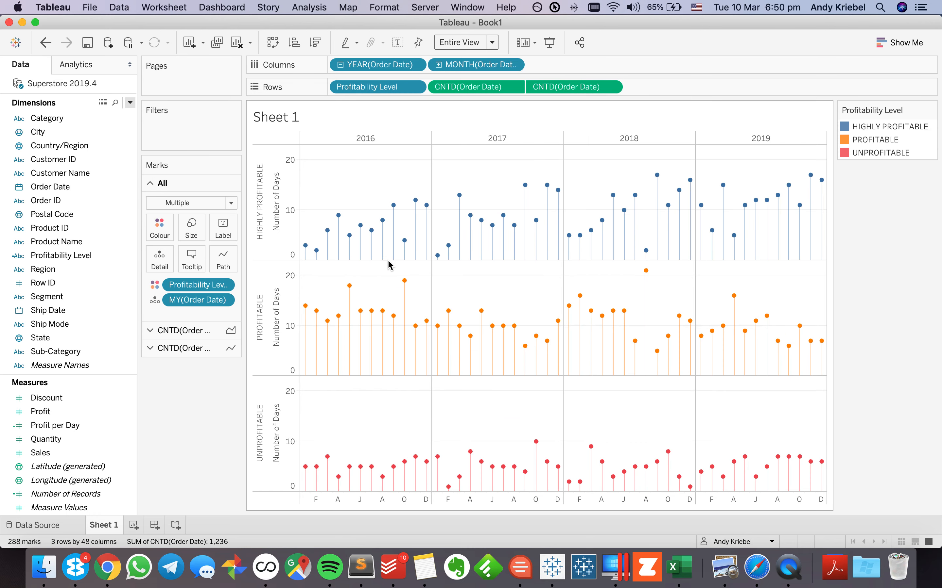
{"action": "left_click", "coordinate": [46, 43]}
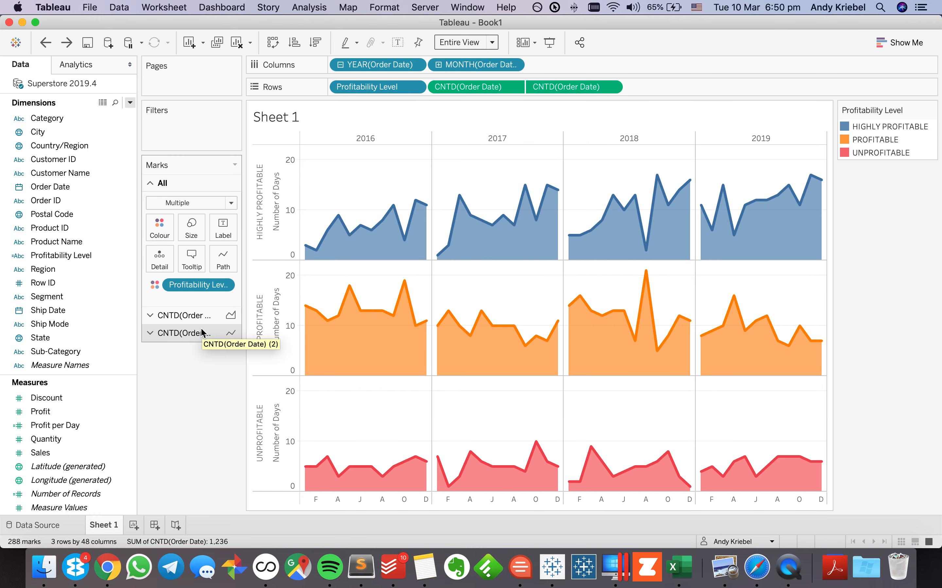
Create a custom date from Order Date named Order Date (Months), with Months detail as a date part
{"action": "right_click", "coordinate": [66, 186]}
{"action": "mouse_move", "coordinate": [132, 315]}
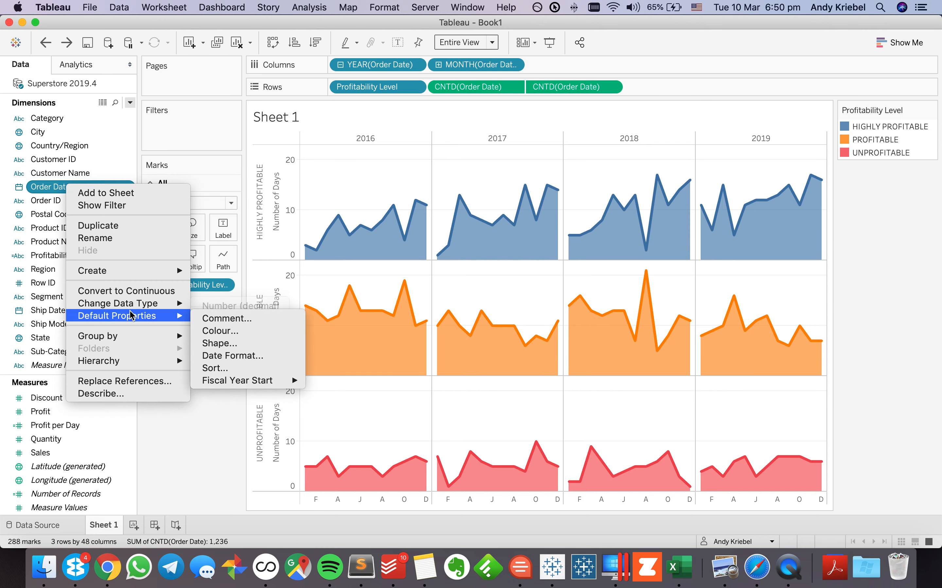
{"action": "mouse_move", "coordinate": [154, 278]}
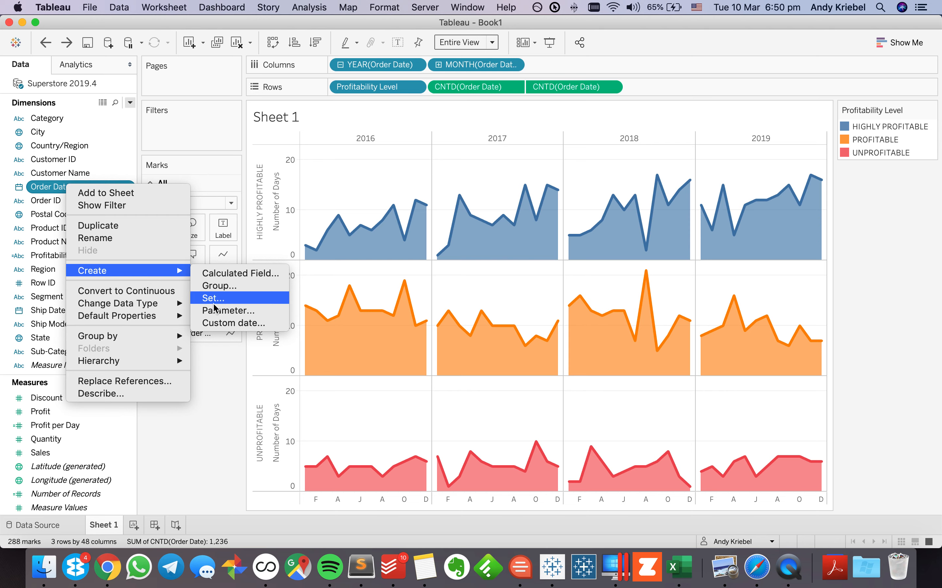
{"action": "left_click", "coordinate": [222, 323]}
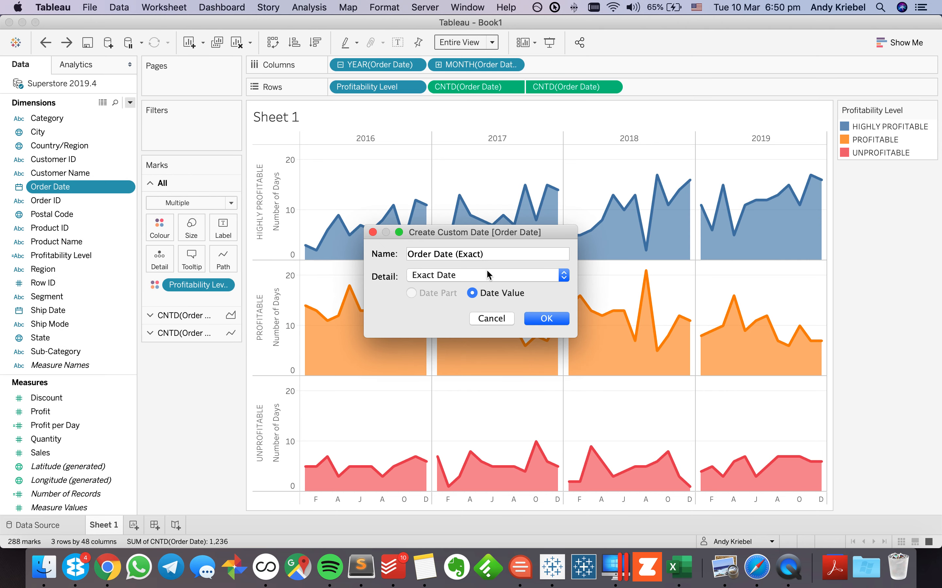
{"action": "left_click", "coordinate": [487, 274]}
{"action": "left_click", "coordinate": [485, 313]}
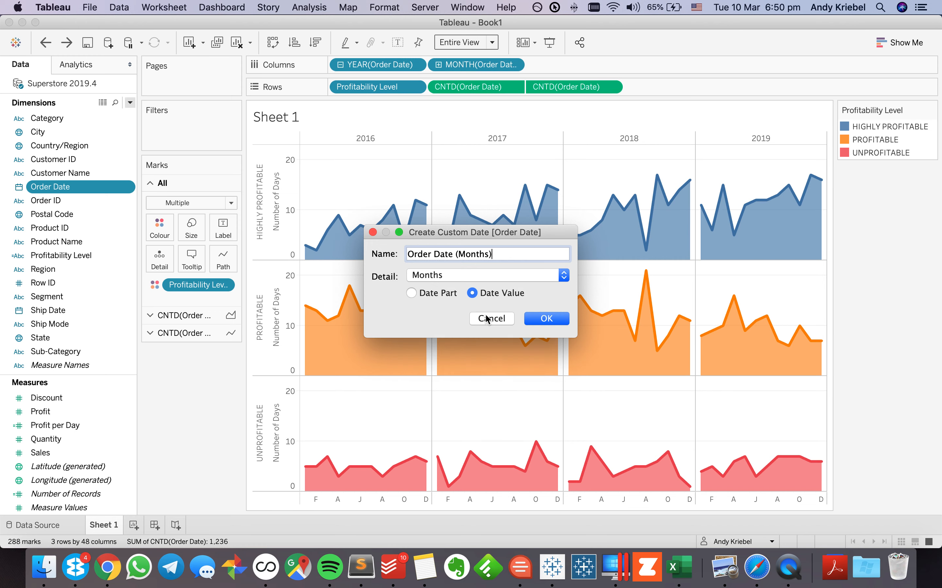
{"action": "left_click", "coordinate": [438, 293]}
{"action": "left_click", "coordinate": [546, 318]}
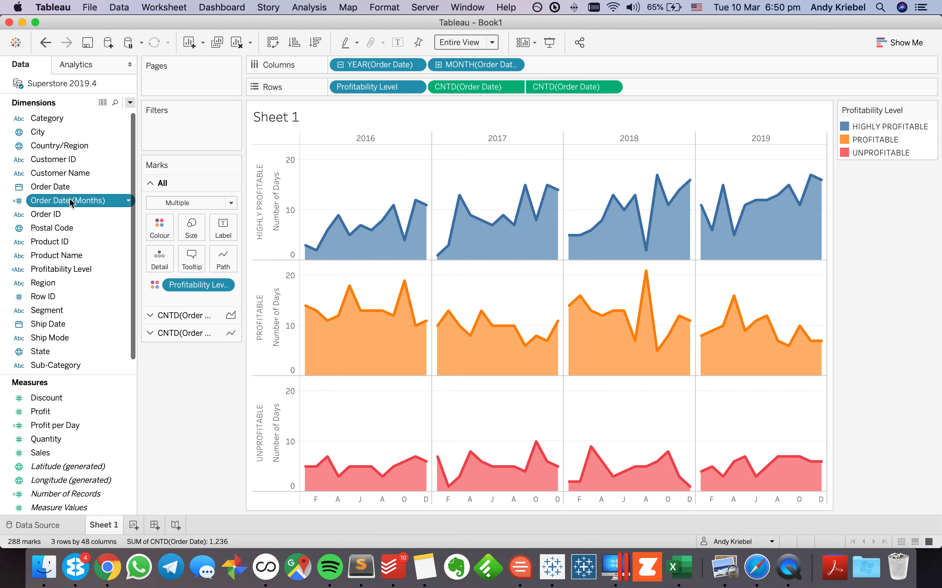
Try Order Date (Months) as a detail field on all marks, undo it, and add the field to the tooltips instead
{"action": "left_click_drag", "start_coordinate": [71, 202], "coordinate": [160, 257]}
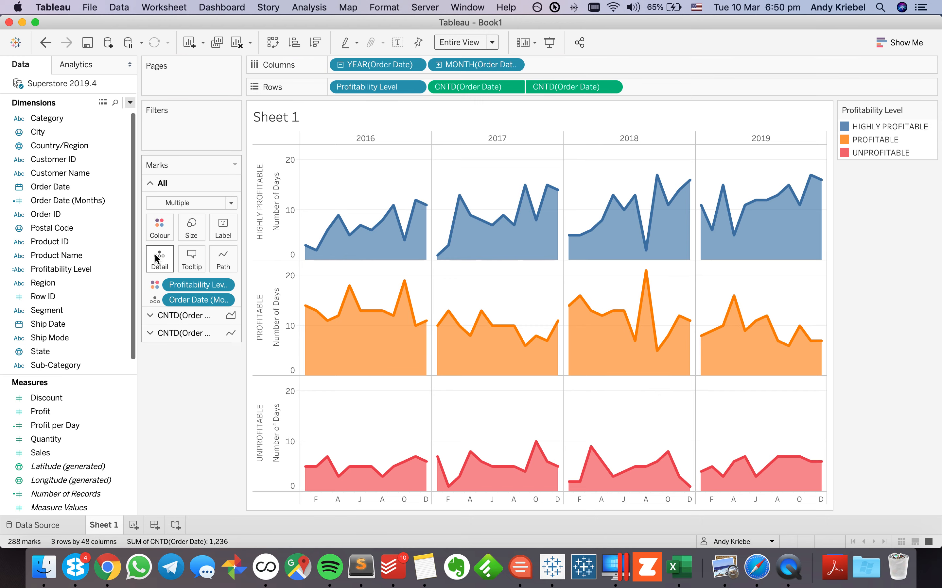
{"action": "left_click", "coordinate": [46, 42]}
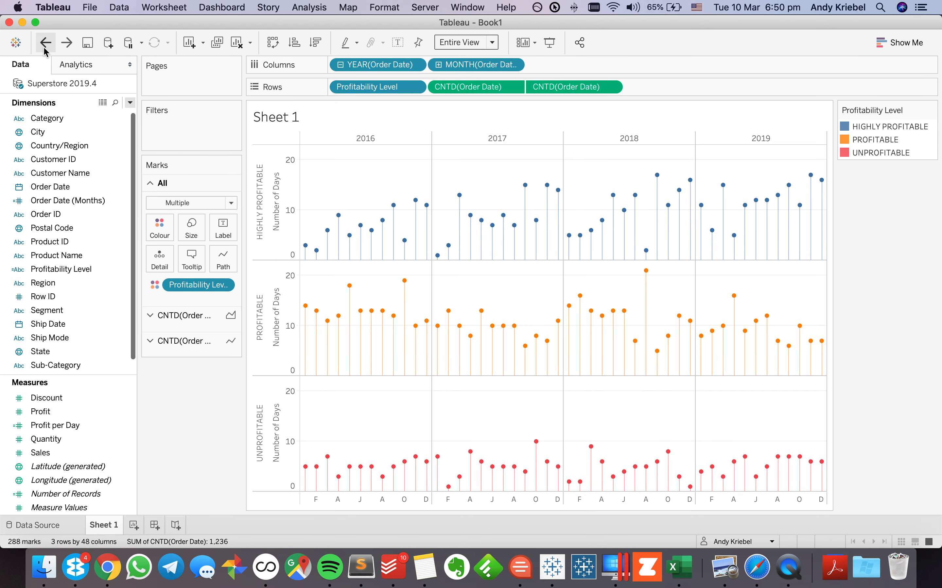
{"action": "left_click_drag", "start_coordinate": [64, 201], "coordinate": [182, 255]}
{"action": "mouse_move", "coordinate": [336, 233]}
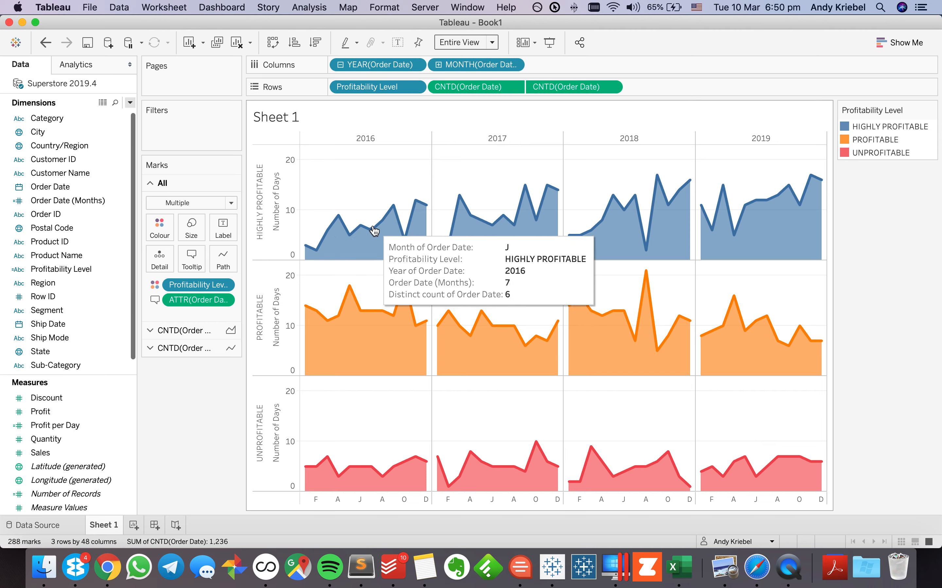
Review the definition of the Order Date (Months) custom date, and delete the field from the data source
{"action": "right_click", "coordinate": [50, 201]}
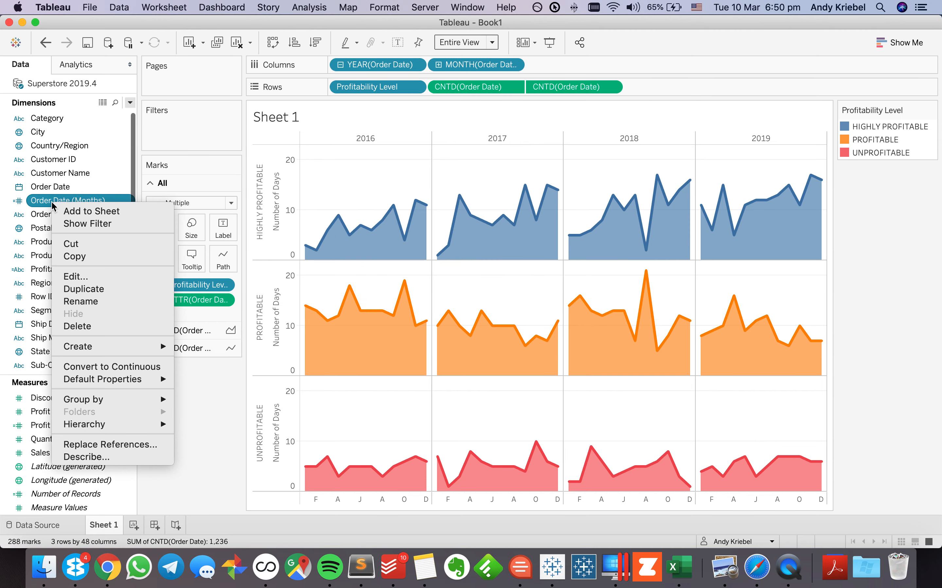
{"action": "left_click", "coordinate": [75, 276]}
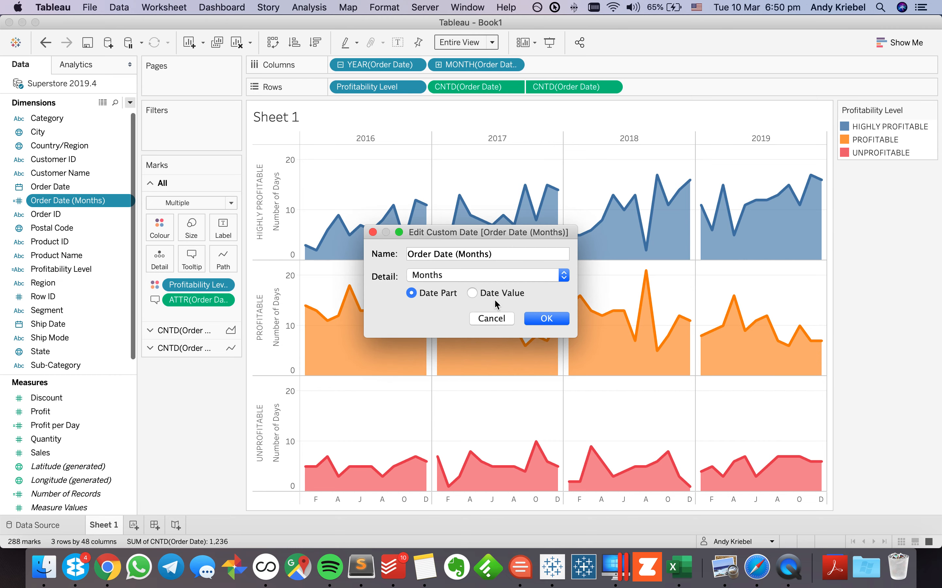
{"action": "left_click", "coordinate": [533, 321]}
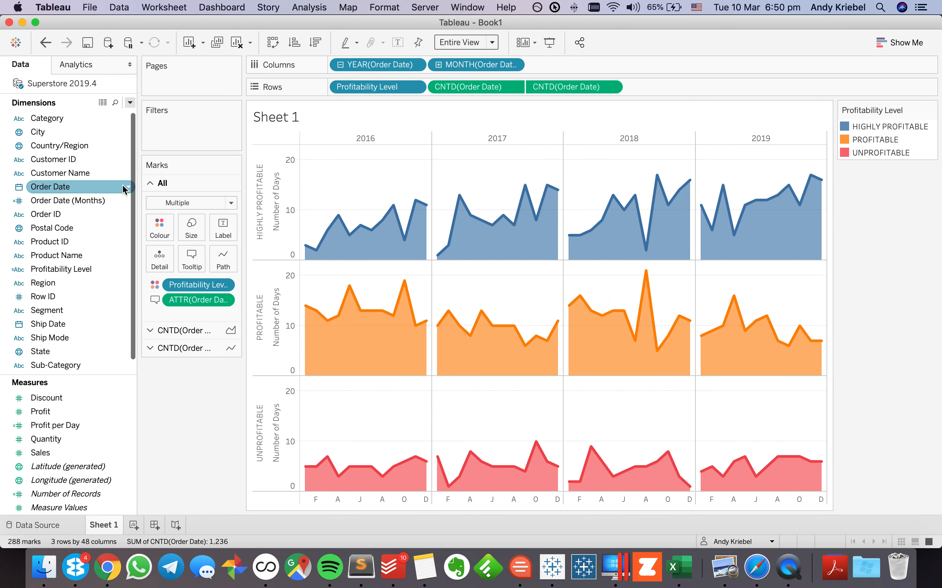
{"action": "right_click", "coordinate": [93, 201]}
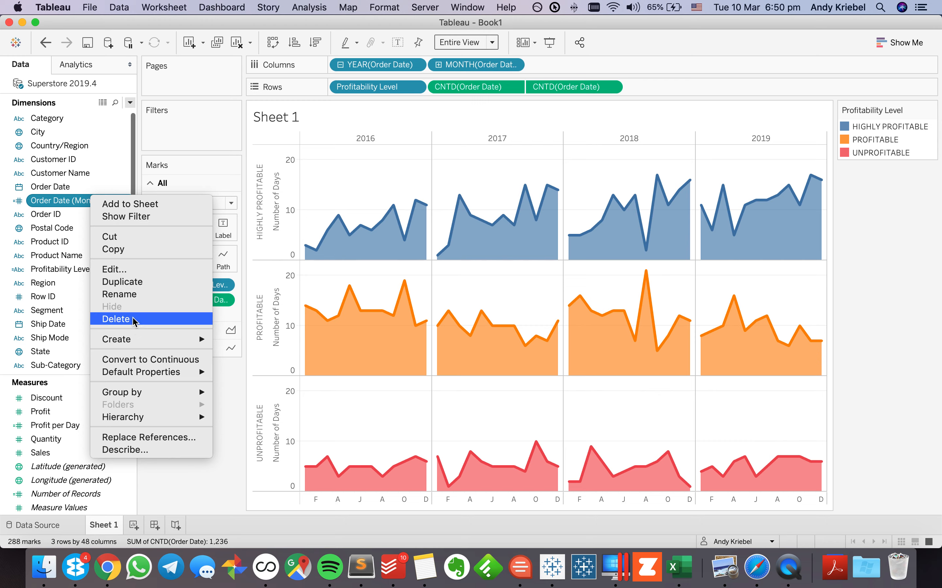
{"action": "left_click", "coordinate": [116, 319]}
{"action": "left_click", "coordinate": [563, 320]}
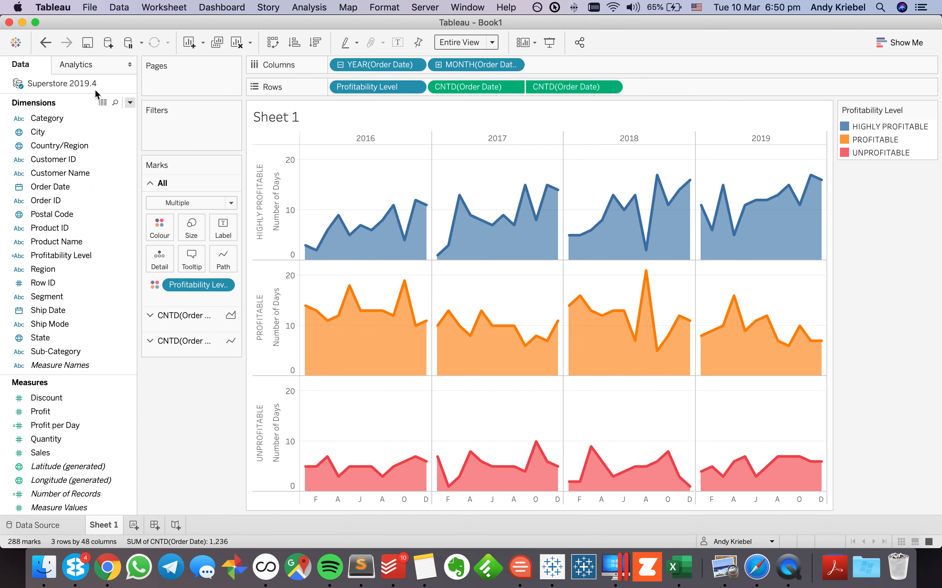
Create a calculated field named MONTH with the formula DATENAME('month', [Order Date])
{"action": "left_click", "coordinate": [130, 102]}
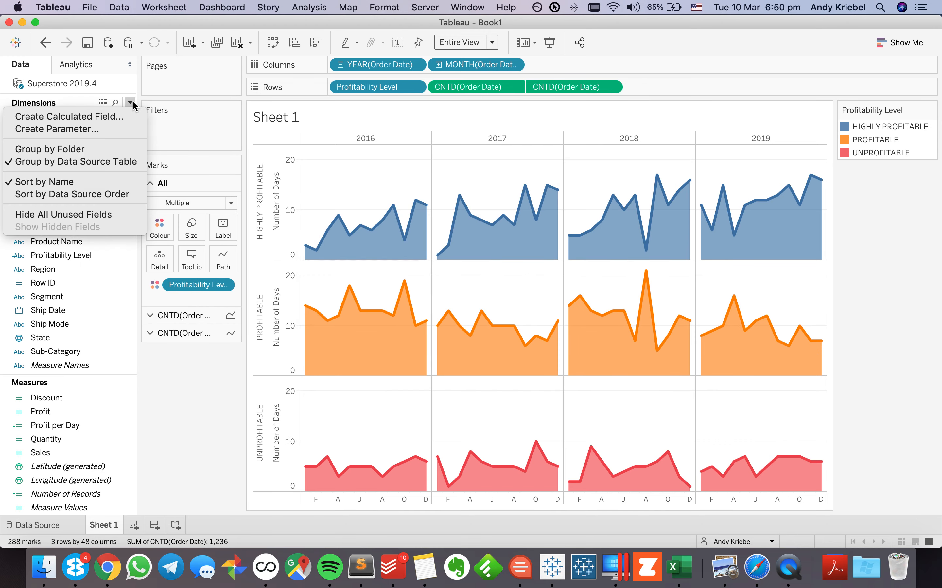
{"action": "left_click", "coordinate": [111, 119]}
{"action": "type", "text": "M"}
{"action": "left_click_drag", "start_coordinate": [476, 64], "coordinate": [406, 372]}
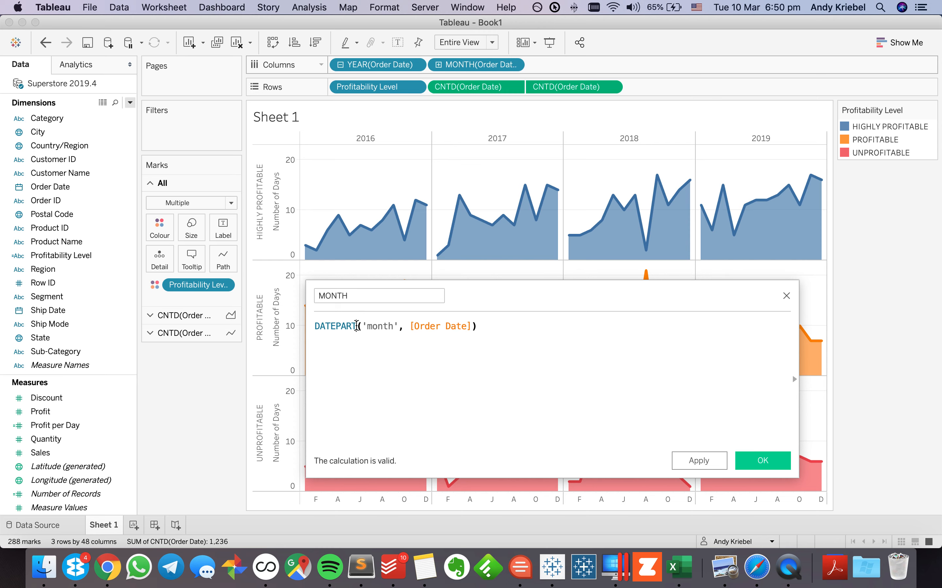
{"action": "left_click", "coordinate": [357, 327]}
{"action": "key", "text": "BackSpace"}
{"action": "key", "text": "BackSpace"}
{"action": "key", "text": "BackSpace"}
{"action": "key", "text": "BackSpace"}
{"action": "type", "text": "NAME"}
{"action": "left_click", "coordinate": [442, 432]}
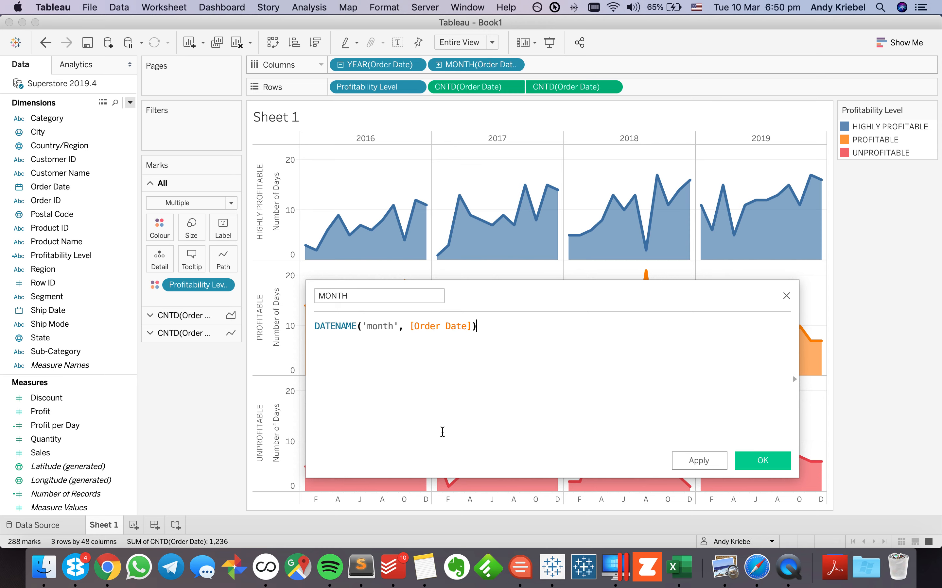
{"action": "left_click", "coordinate": [763, 461]}
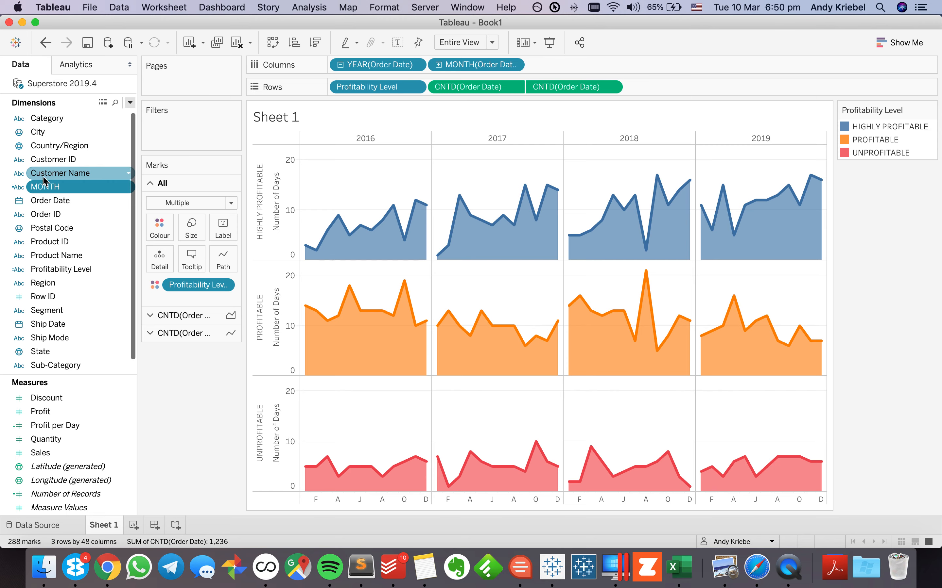
Add the MONTH field to the tooltips of all marks, and exclude MONTH(Order Date) from the tooltips
{"action": "left_click_drag", "start_coordinate": [45, 186], "coordinate": [160, 258]}
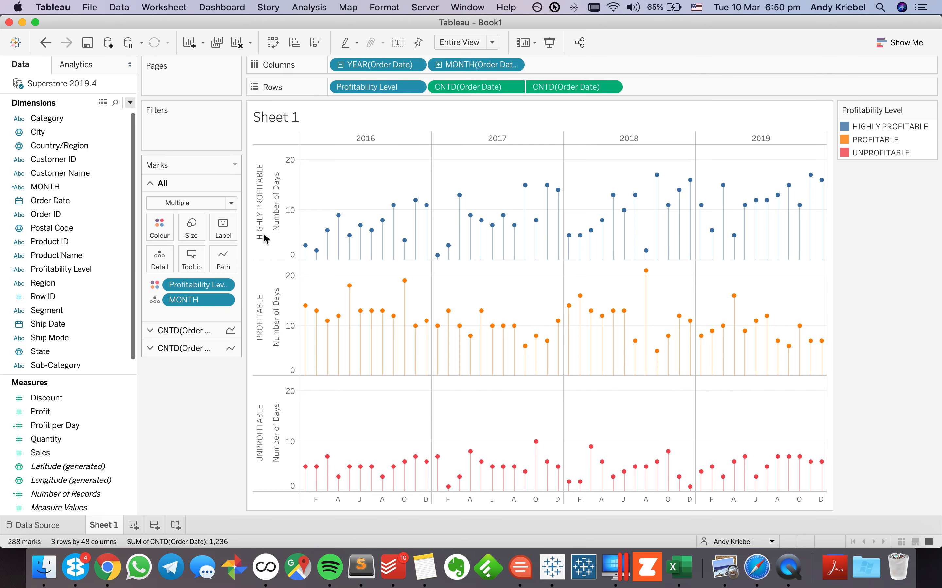
{"action": "left_click_drag", "start_coordinate": [188, 300], "coordinate": [191, 260]}
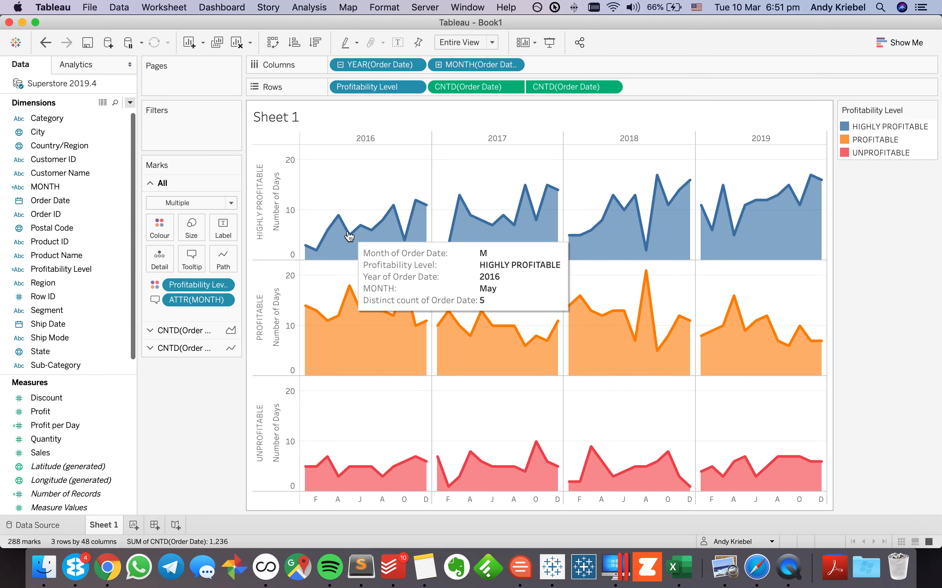
{"action": "left_click", "coordinate": [192, 257]}
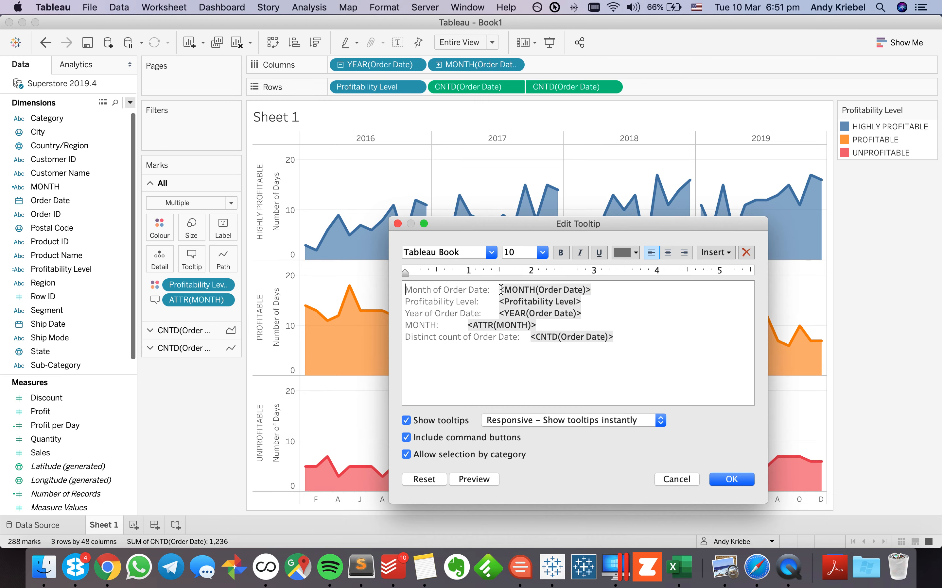
{"action": "left_click", "coordinate": [675, 479]}
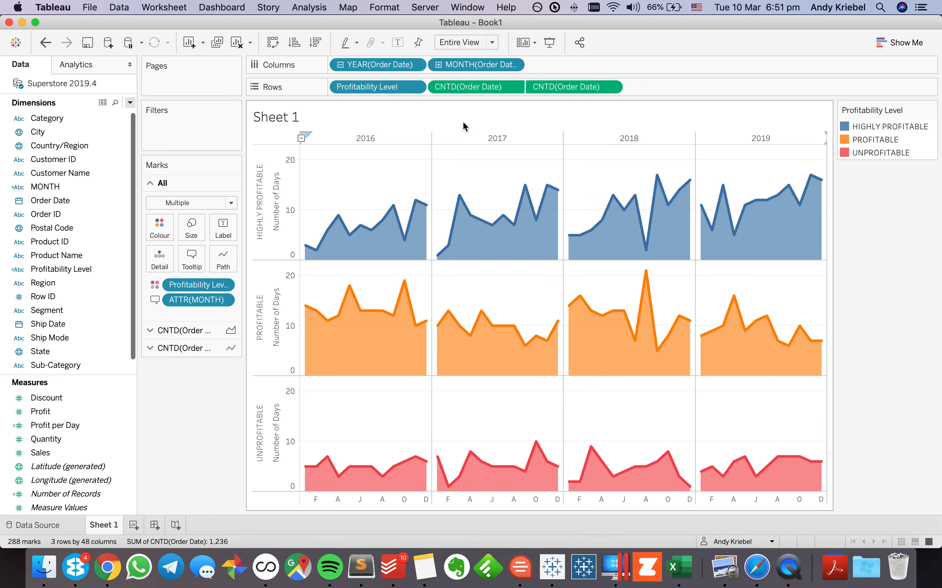
{"action": "left_click", "coordinate": [513, 65]}
{"action": "left_click", "coordinate": [488, 171]}
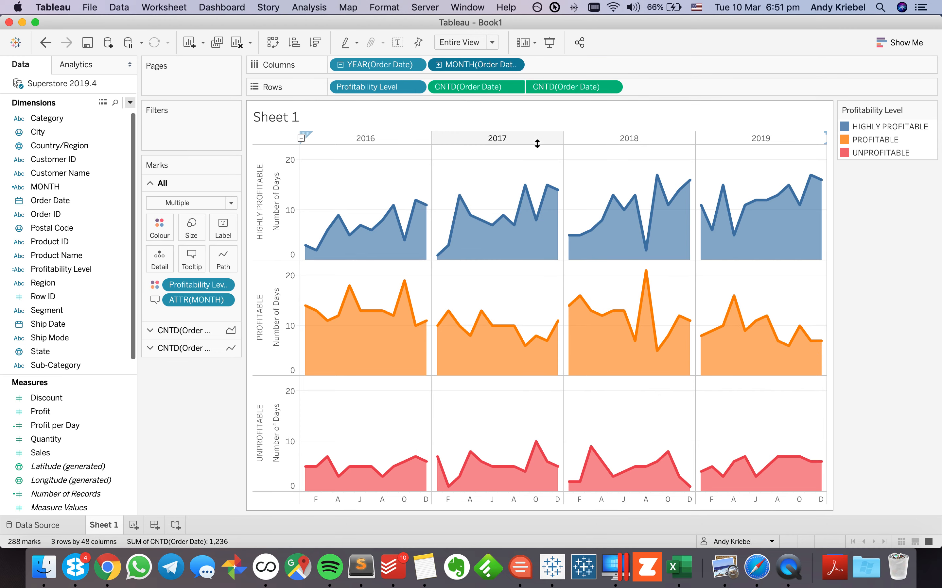
Edit the tooltip's year line for all marks to contain IN <ATTR(MONTH)> <YEAR(Order Date)> THERE, moving the month field out of its own line
{"action": "left_click", "coordinate": [192, 261]}
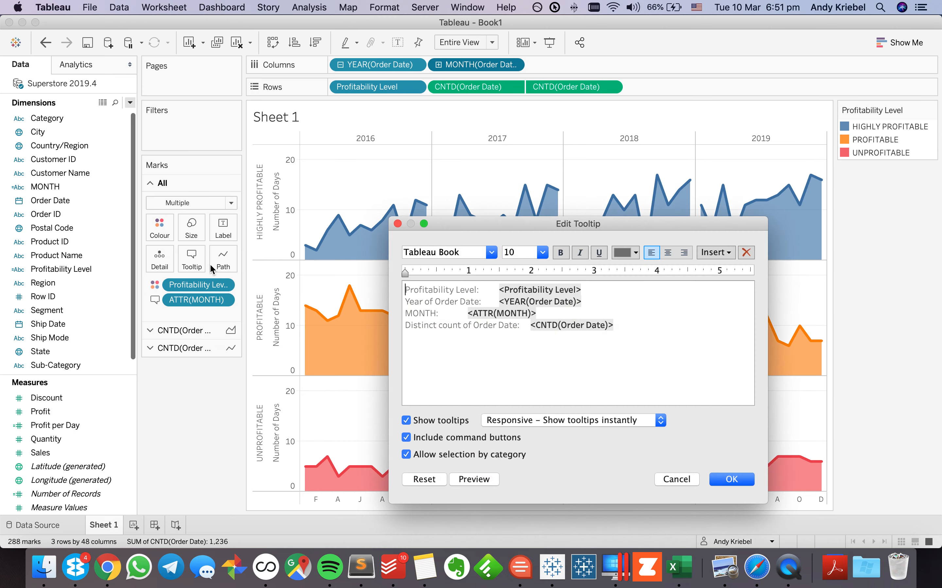
{"action": "left_click", "coordinate": [500, 302]}
{"action": "type", "text": "IN"}
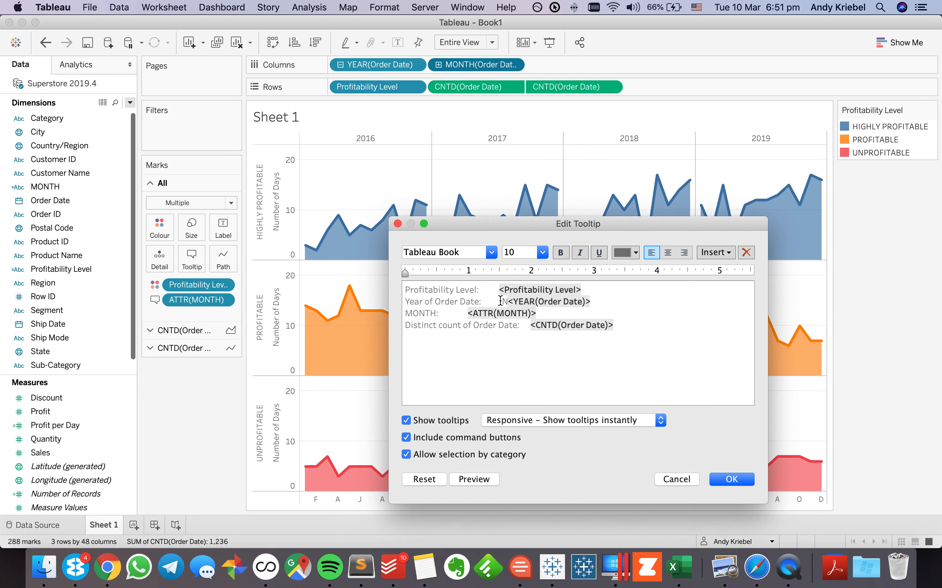
{"action": "double_click", "coordinate": [473, 313]}
{"action": "left_click_drag", "start_coordinate": [470, 312], "coordinate": [535, 313]}
{"action": "key", "text": "super+c"}
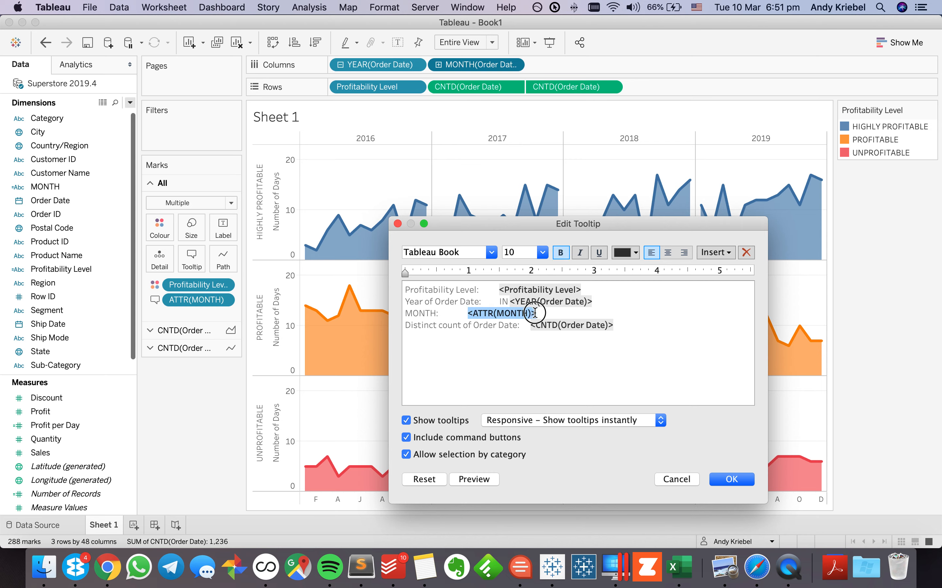
{"action": "key", "text": "BackSpace"}
{"action": "key", "text": "super+v"}
{"action": "left_click", "coordinate": [686, 306]}
{"action": "type", "text": "ERE"}
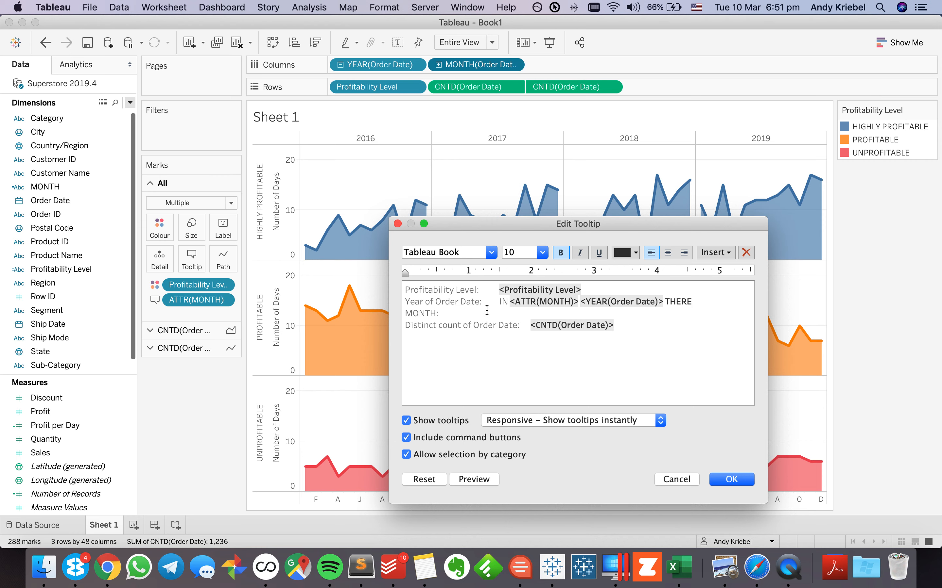
Replace the tooltip's distinct count label with THERE WERE
{"action": "left_click_drag", "start_coordinate": [515, 328], "coordinate": [350, 326]}
{"action": "type", "text": "THERE"}
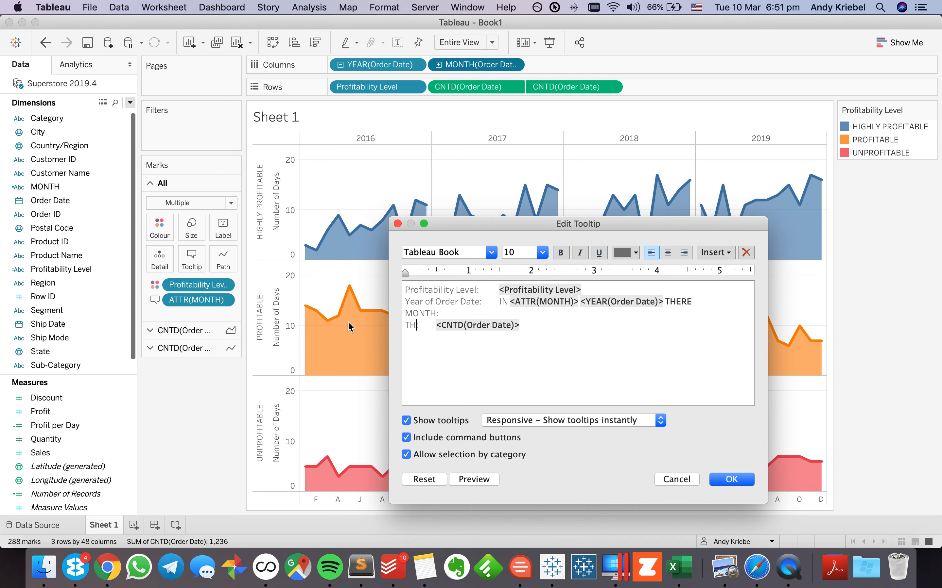
{"action": "type", "text": " WERE"}
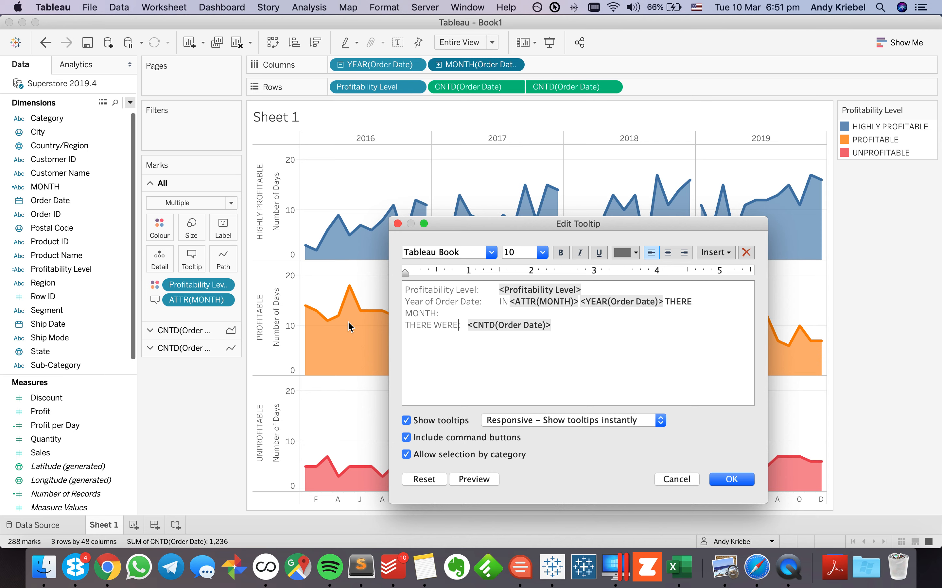
Remove the colon before <CNTD(Order Date)> in the tooltip and follow the field with WERE <Profitability Level> DAYS
{"action": "key", "text": "shift+Left"}
{"action": "key", "text": "shift+Left"}
{"action": "key", "text": "shift+Left"}
{"action": "key", "text": "super+c"}
{"action": "key", "text": "Right"}
{"action": "key", "text": "Delete"}
{"action": "key", "text": "super+Right"}
{"action": "key", "text": "super+v"}
{"action": "type", "text": "DAYS"}
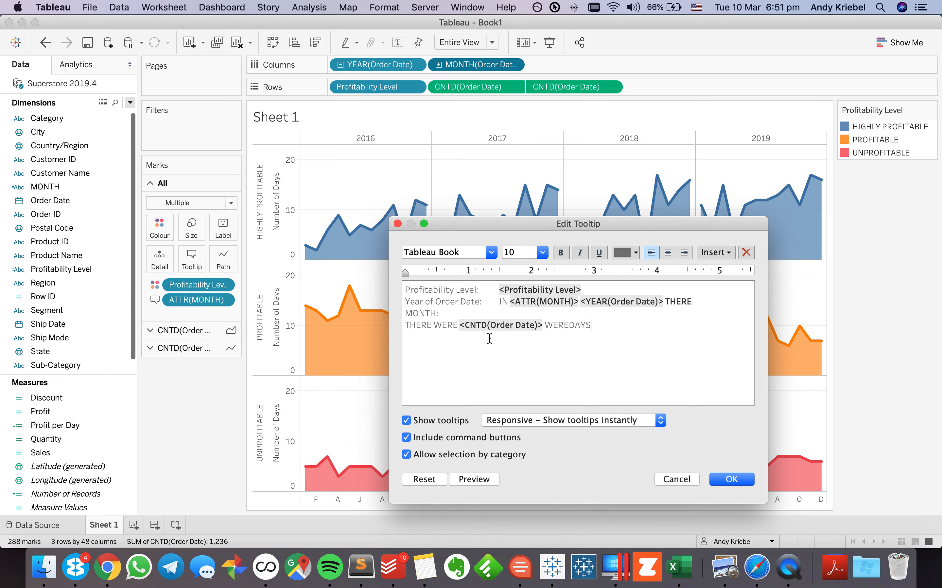
{"action": "left_click_drag", "start_coordinate": [568, 324], "coordinate": [547, 324]}
{"action": "left_click_drag", "start_coordinate": [500, 290], "coordinate": [569, 325]}
Delete the leftover field labels and extra THERE from the tooltip, joining the text into one sentence starting with IN <ATTR(MONTH)>
{"action": "left_click", "coordinate": [467, 316]}
{"action": "key", "text": "shift+super+Left"}
{"action": "key", "text": "BackSpace"}
{"action": "key", "text": "BackSpace"}
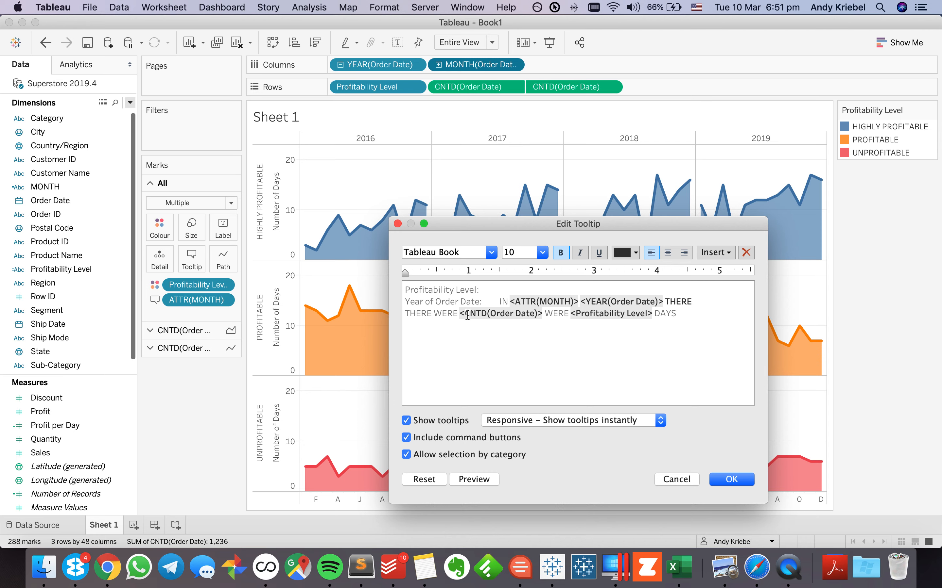
{"action": "key", "text": "BackSpace"}
{"action": "key", "text": "BackSpace"}
{"action": "key", "text": "BackSpace"}
{"action": "key", "text": "super+Left"}
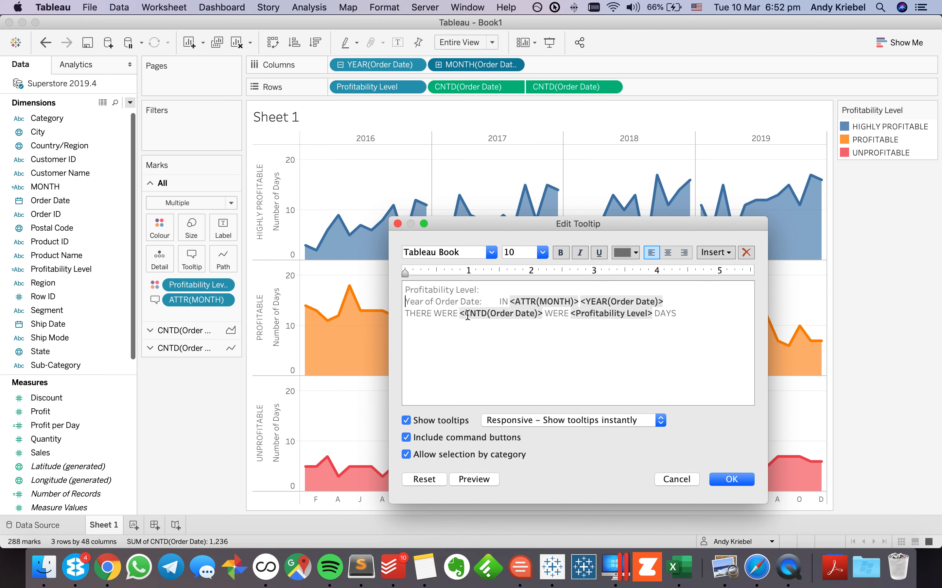
{"action": "key", "text": "shift+super+Up"}
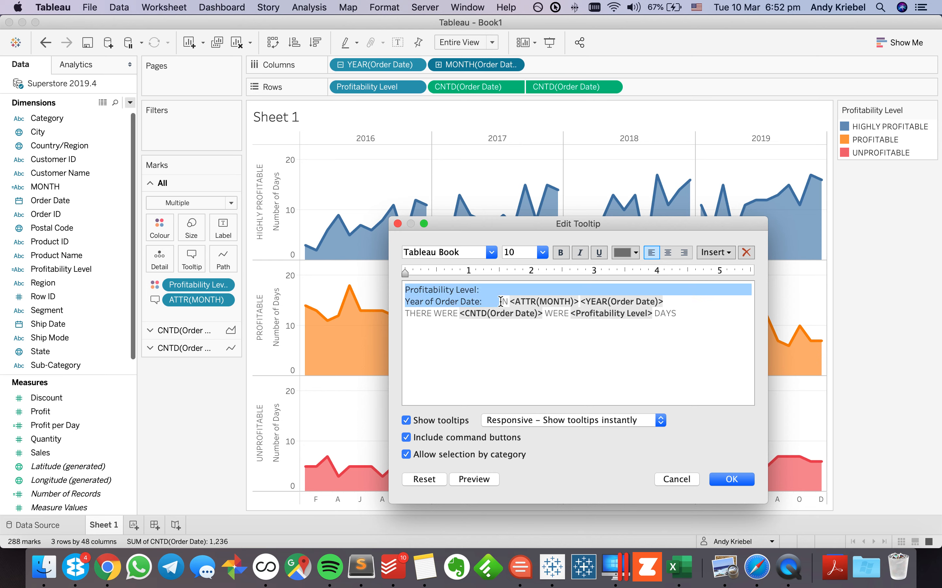
{"action": "key", "text": "BackSpace"}
{"action": "key", "text": "BackSpace"}
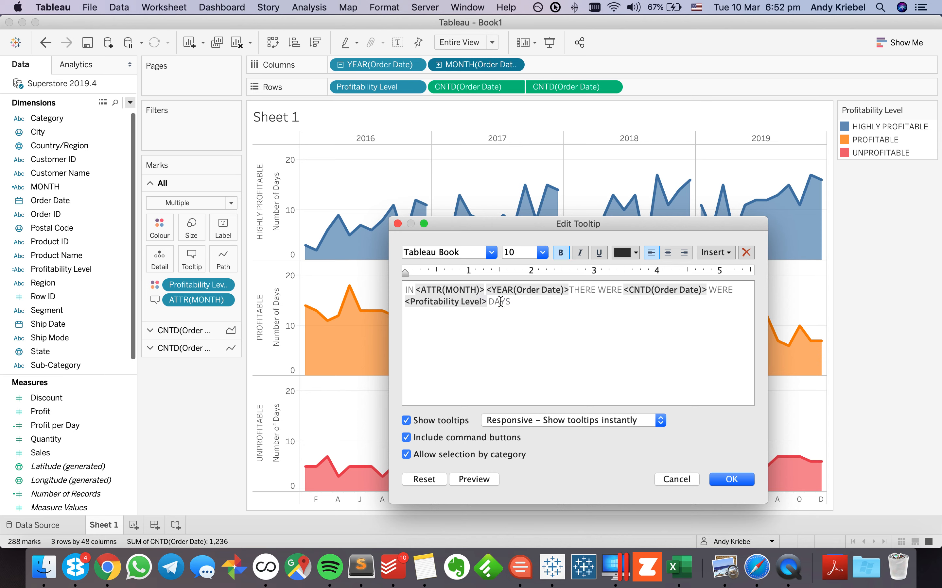
Turn off command buttons and selection by category for the tooltip, and apply the tooltip changes
{"action": "left_click", "coordinate": [453, 442]}
{"action": "left_click", "coordinate": [455, 456]}
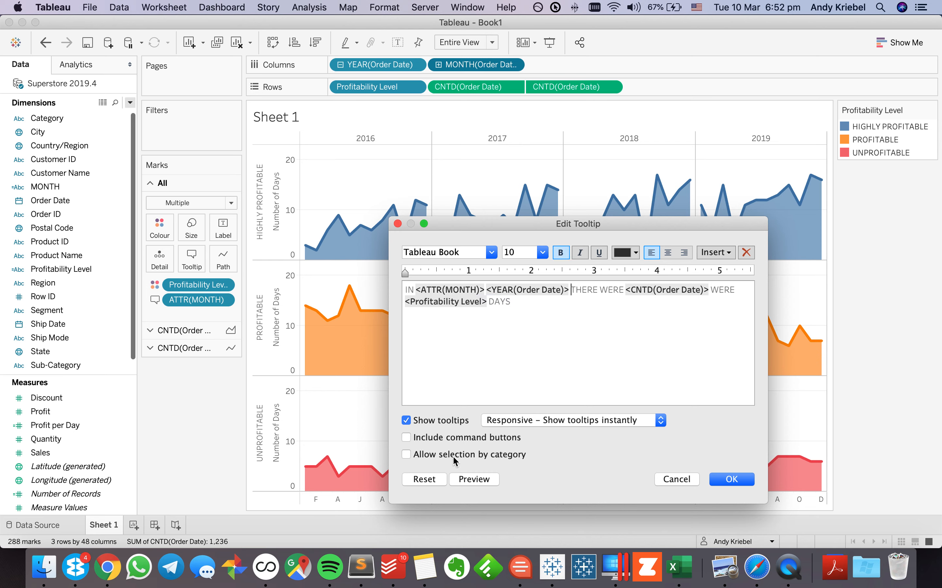
{"action": "left_click", "coordinate": [722, 484]}
Remove the redundant WERE after <CNTD(Order Date)> from the tooltip sentence, and check the tooltip on the chart
{"action": "mouse_move", "coordinate": [484, 236]}
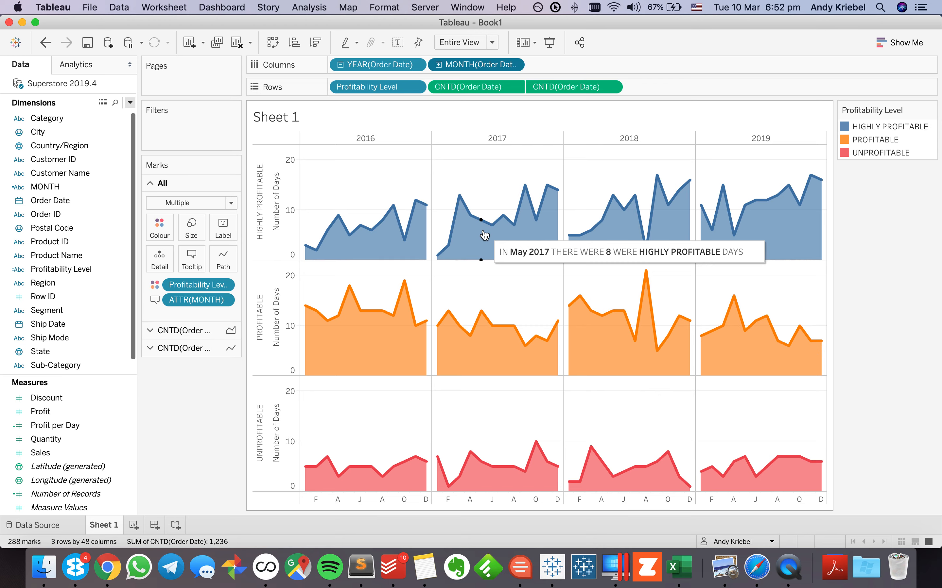
{"action": "left_click", "coordinate": [195, 261]}
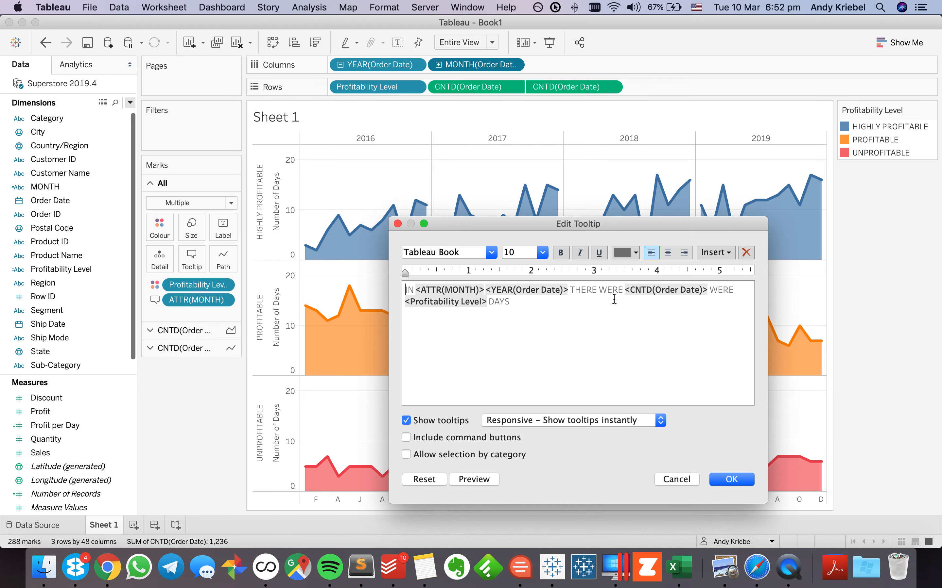
{"action": "double_click", "coordinate": [721, 290]}
{"action": "key", "text": "BackSpace"}
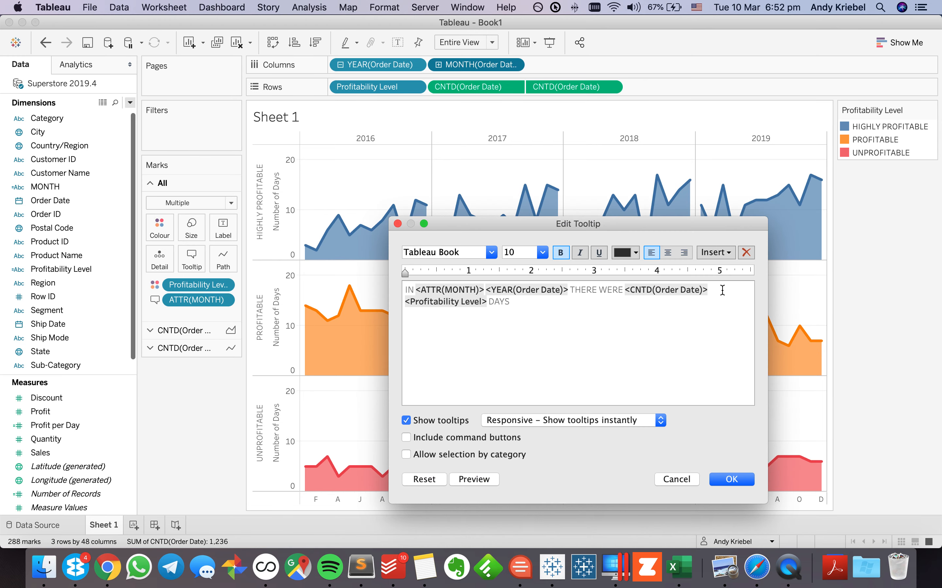
{"action": "left_click", "coordinate": [731, 479]}
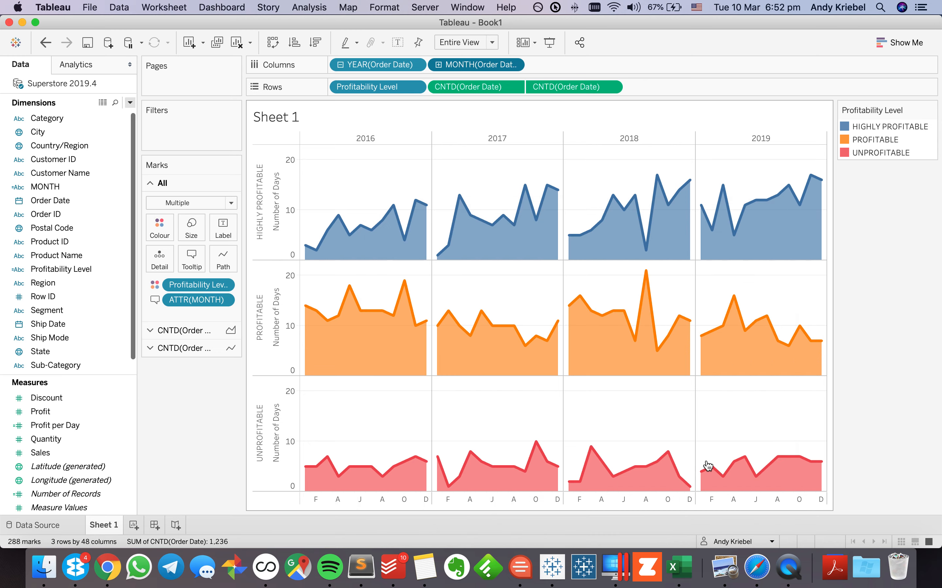
{"action": "mouse_move", "coordinate": [545, 192]}
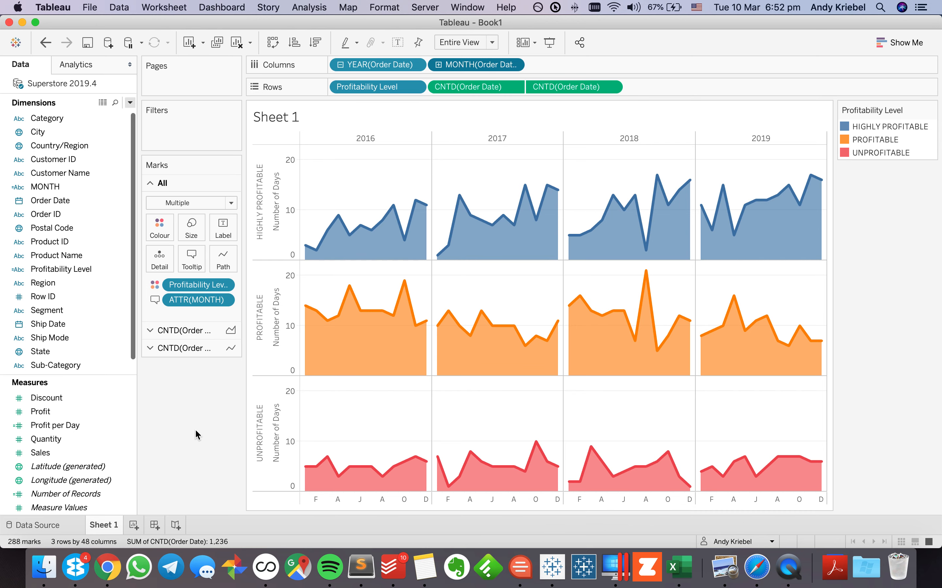
Review the formulas of the Profit per Day and Profitability Level calculated fields, including the threshold for highly profitable days
{"action": "left_click", "coordinate": [77, 438]}
{"action": "left_click", "coordinate": [70, 428]}
{"action": "right_click", "coordinate": [70, 433]}
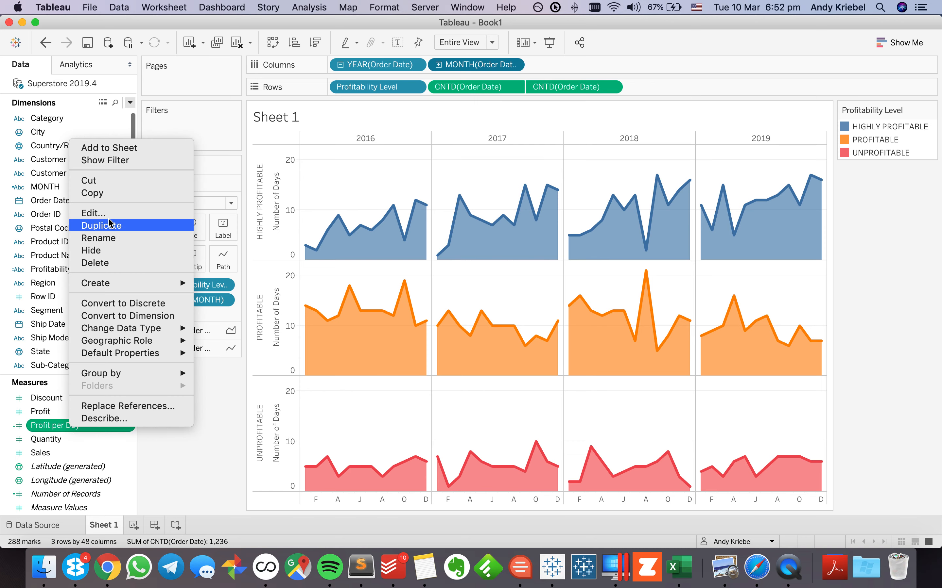
{"action": "left_click", "coordinate": [121, 212]}
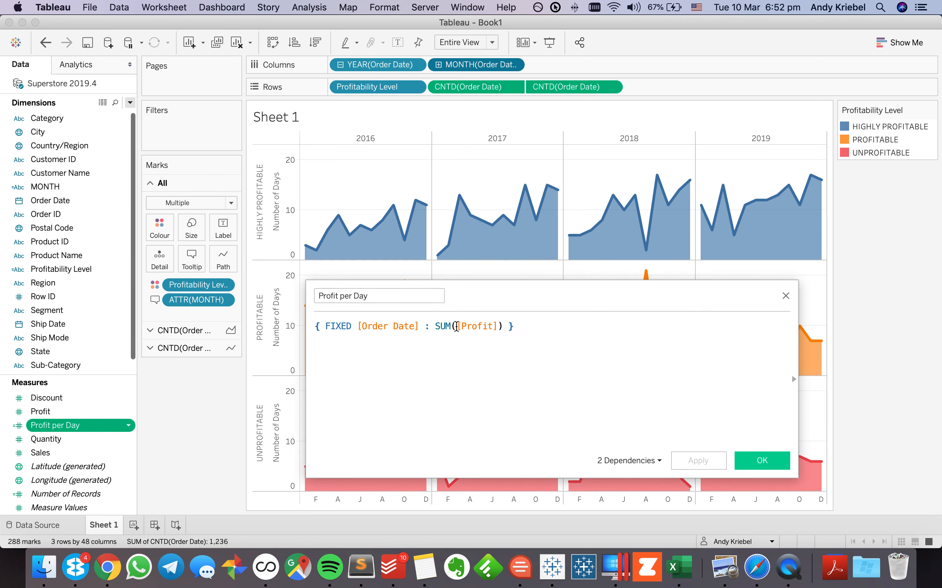
{"action": "left_click", "coordinate": [786, 299]}
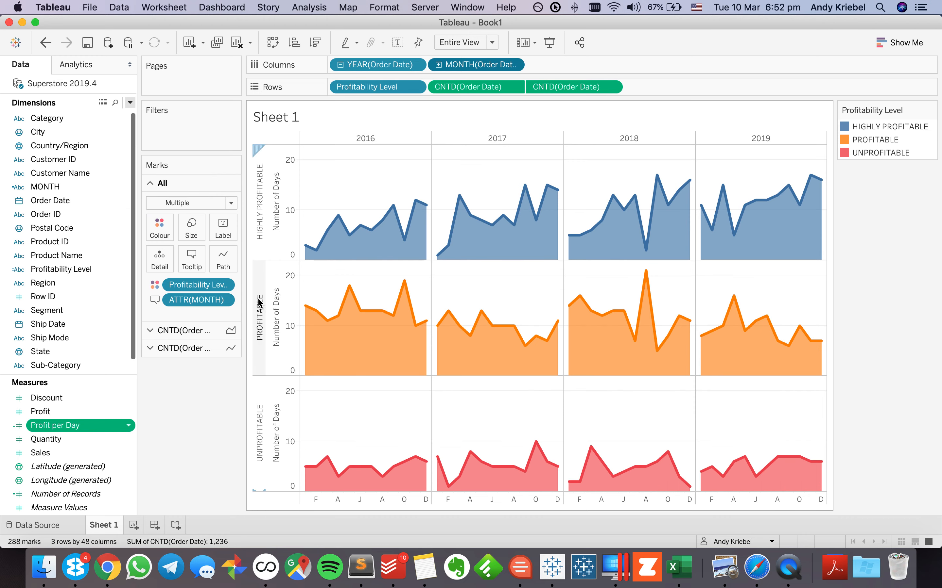
{"action": "right_click", "coordinate": [86, 273]}
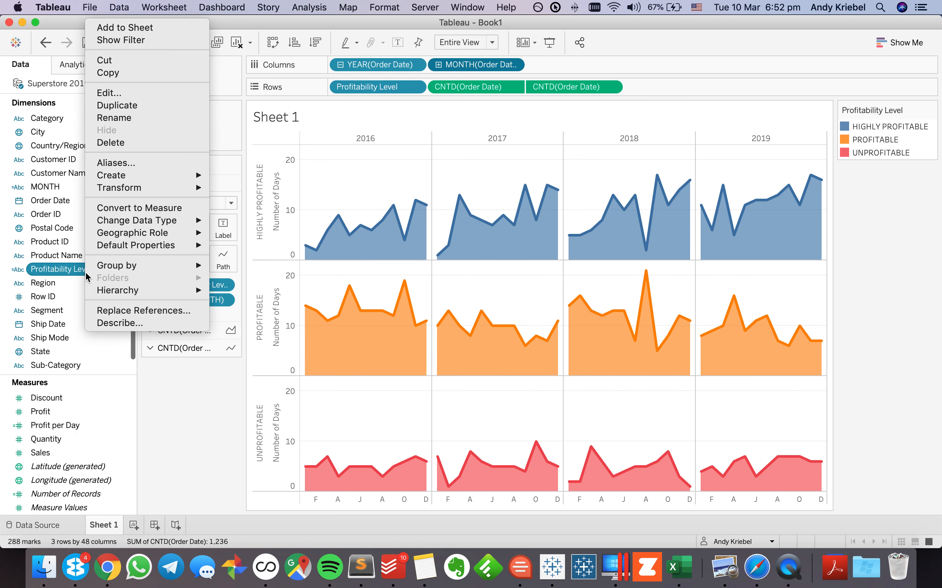
{"action": "left_click", "coordinate": [121, 90]}
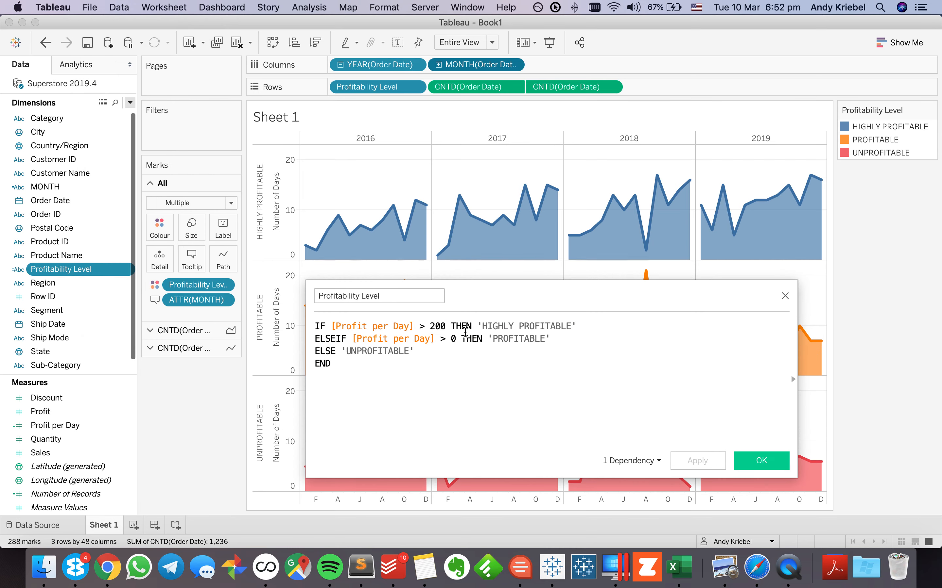
{"action": "double_click", "coordinate": [438, 326]}
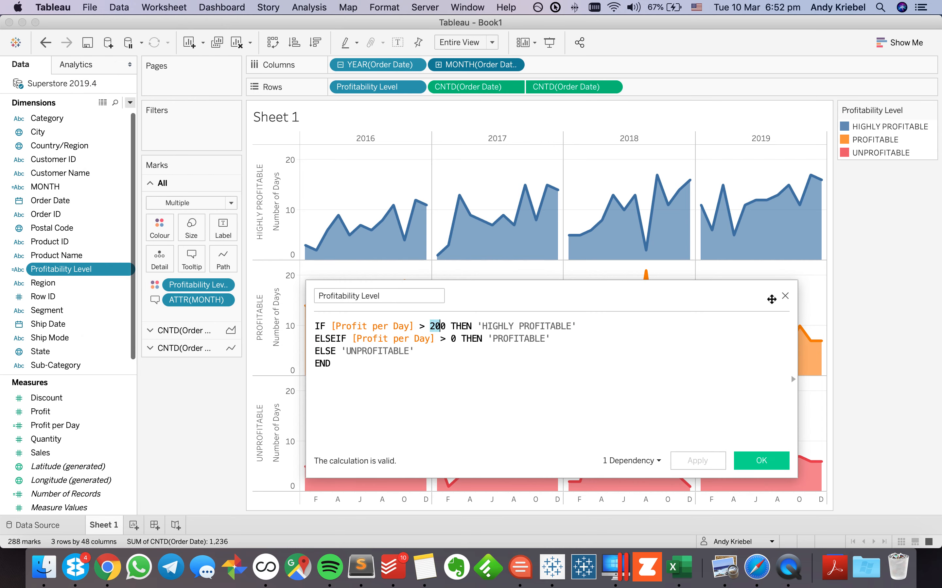
{"action": "left_click", "coordinate": [784, 296]}
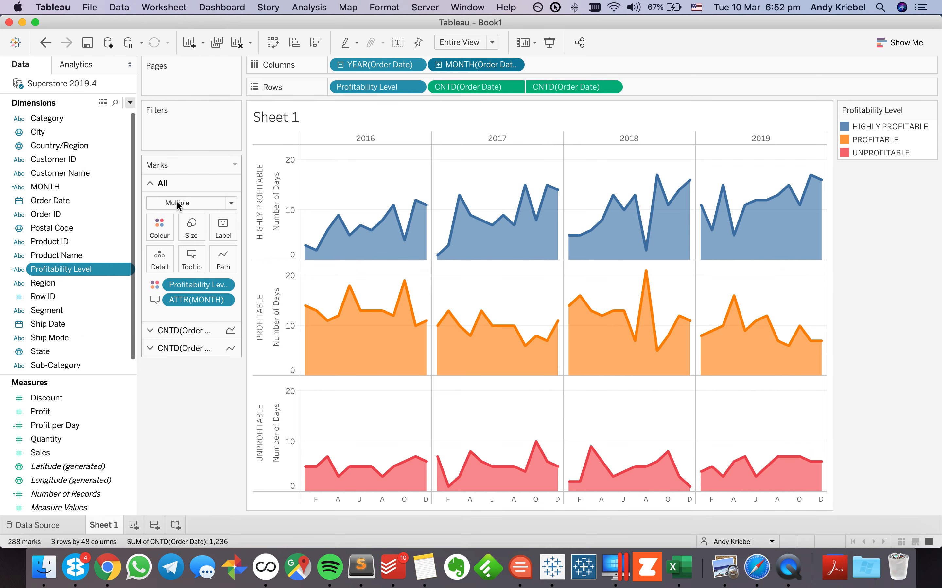
Create an integer parameter named SET HIGH PROFITABILITY LEVEL with a current value of 200, and show its control on the sheet
{"action": "left_click", "coordinate": [130, 103]}
{"action": "left_click", "coordinate": [116, 129]}
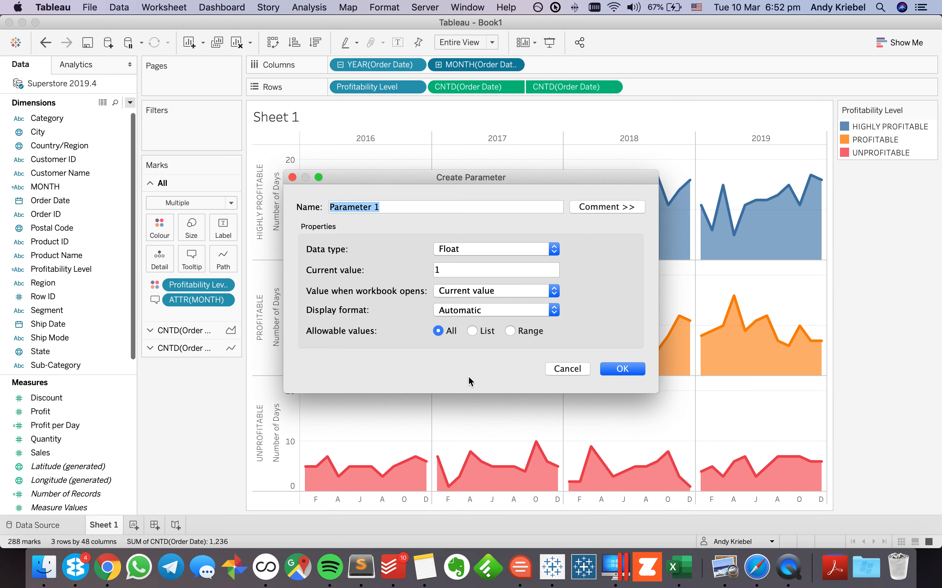
{"action": "type", "text": "SET H"}
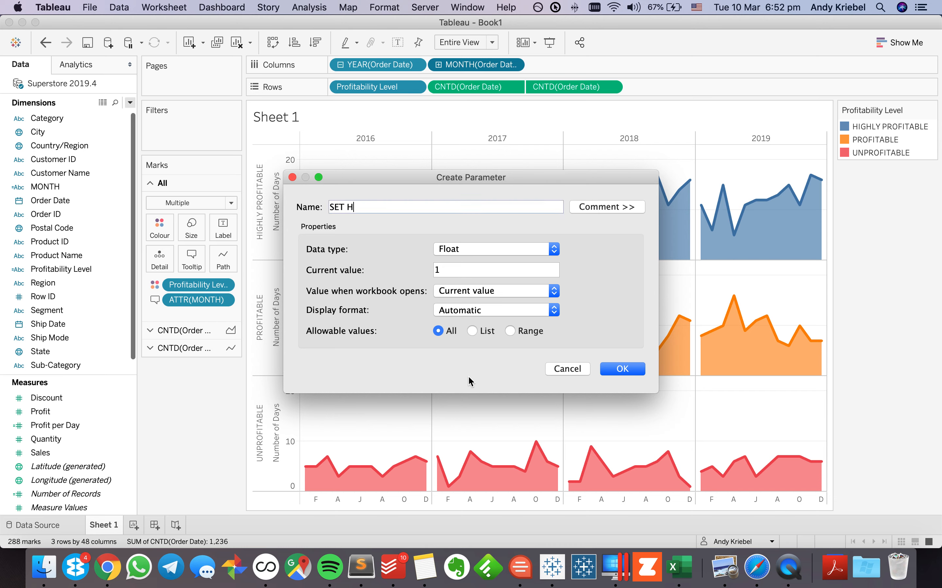
{"action": "type", "text": "IGH PROFITABILITY LEVEL"}
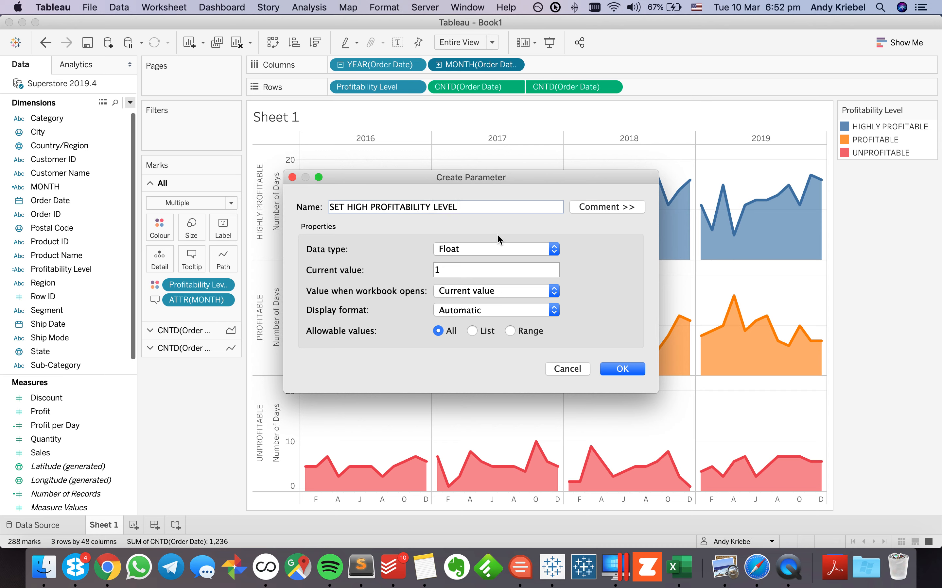
{"action": "left_click", "coordinate": [491, 249]}
{"action": "left_click", "coordinate": [488, 263]}
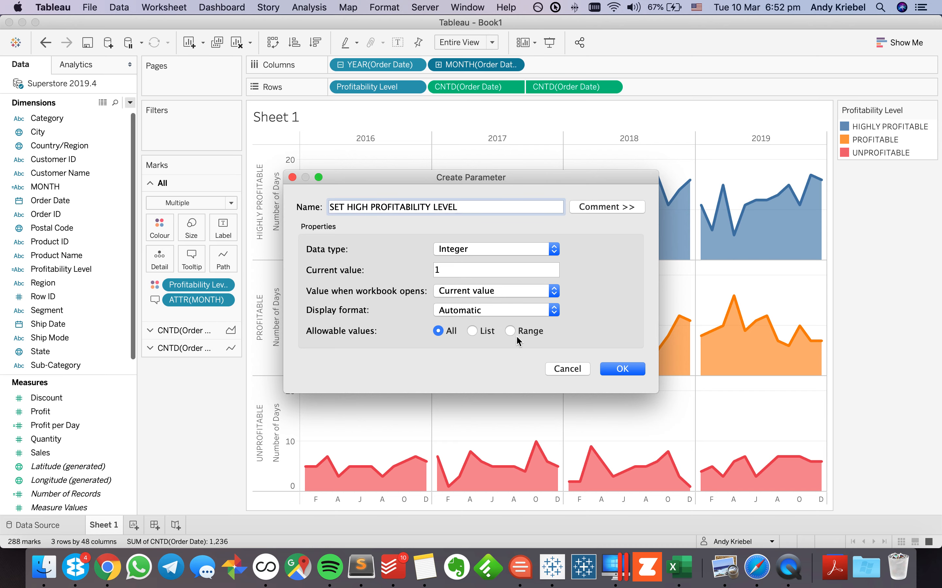
{"action": "left_click", "coordinate": [486, 273]}
{"action": "type", "text": "1"}
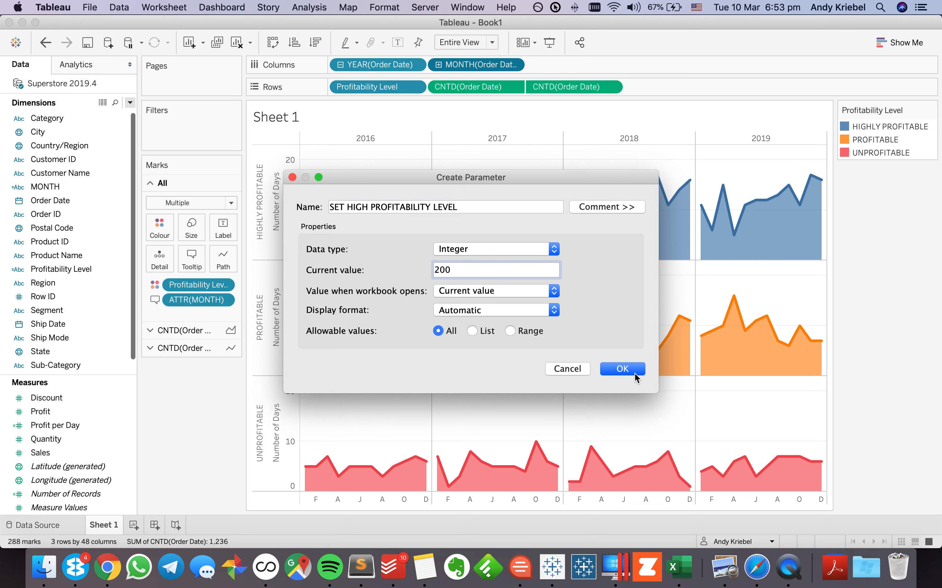
{"action": "left_click", "coordinate": [628, 371]}
{"action": "right_click", "coordinate": [98, 509]}
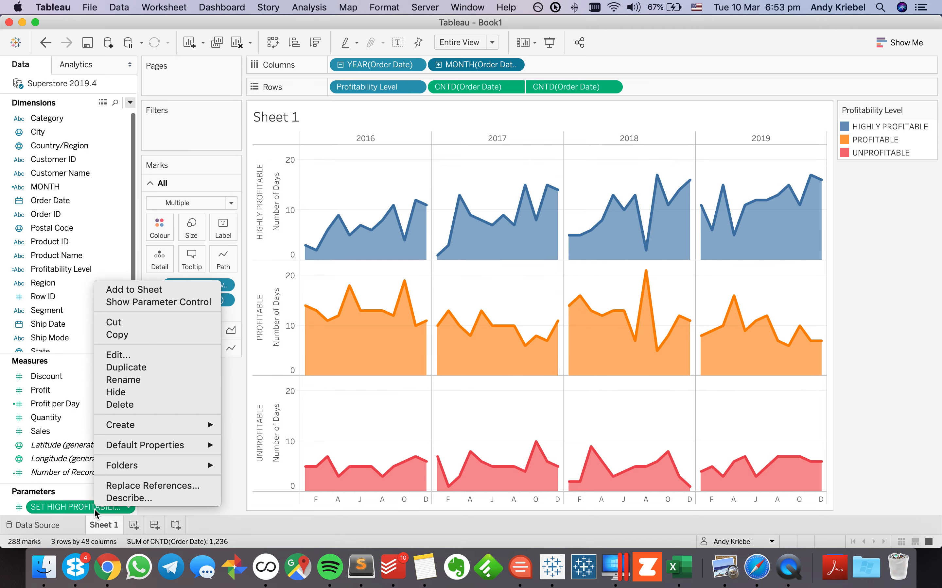
{"action": "left_click", "coordinate": [150, 303]}
Replace the fixed 200 threshold in the Profitability Level calculation with the SET HIGH PROFITABILITY LEVEL parameter
{"action": "right_click", "coordinate": [82, 269]}
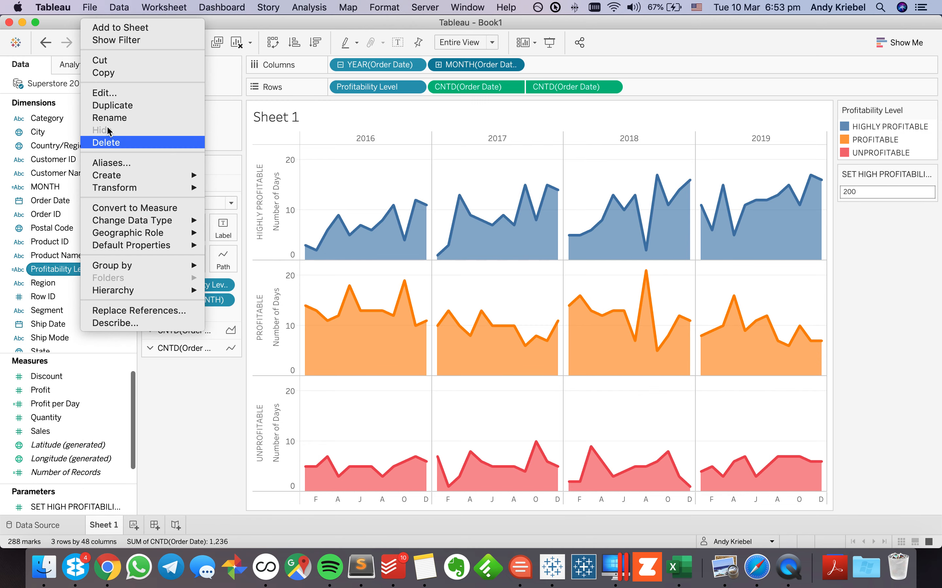
{"action": "left_click", "coordinate": [113, 94]}
{"action": "double_click", "coordinate": [437, 326]}
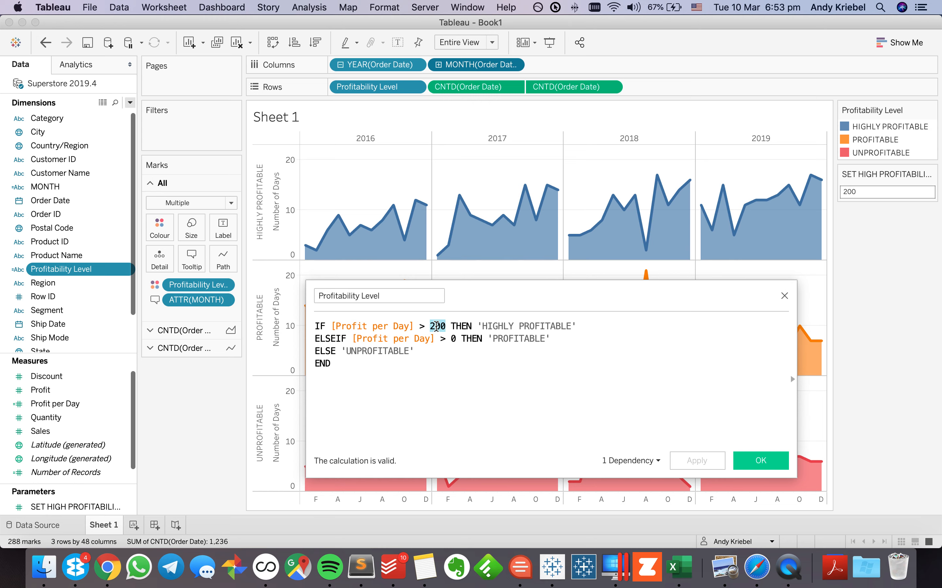
{"action": "type", "text": "set"}
{"action": "key", "text": "Return"}
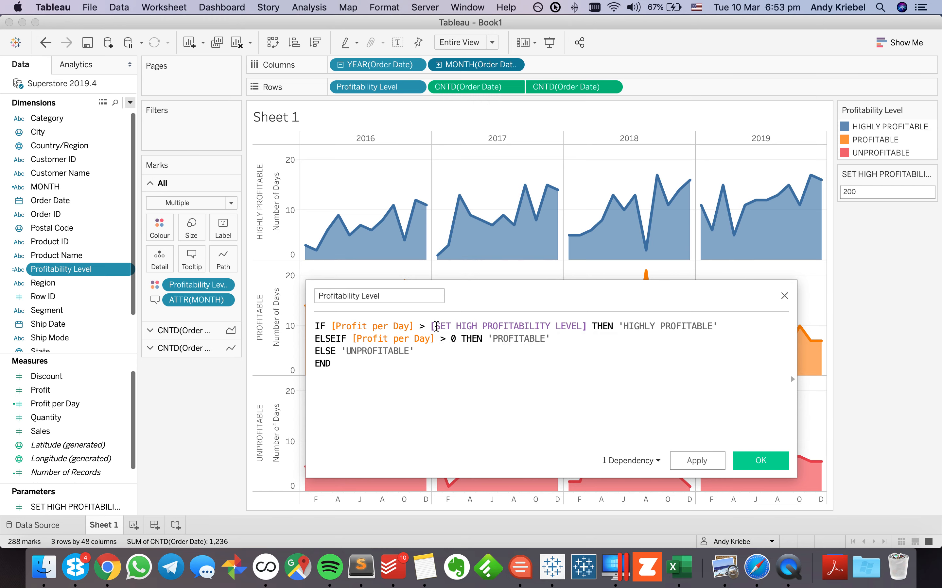
{"action": "left_click", "coordinate": [761, 460]}
Test the SET HIGH PROFITABILITY LEVEL parameter on the chart with values 500 and 100, and set it back to 200
{"action": "left_click", "coordinate": [861, 191]}
{"action": "type", "text": "500"}
{"action": "key", "text": "Return"}
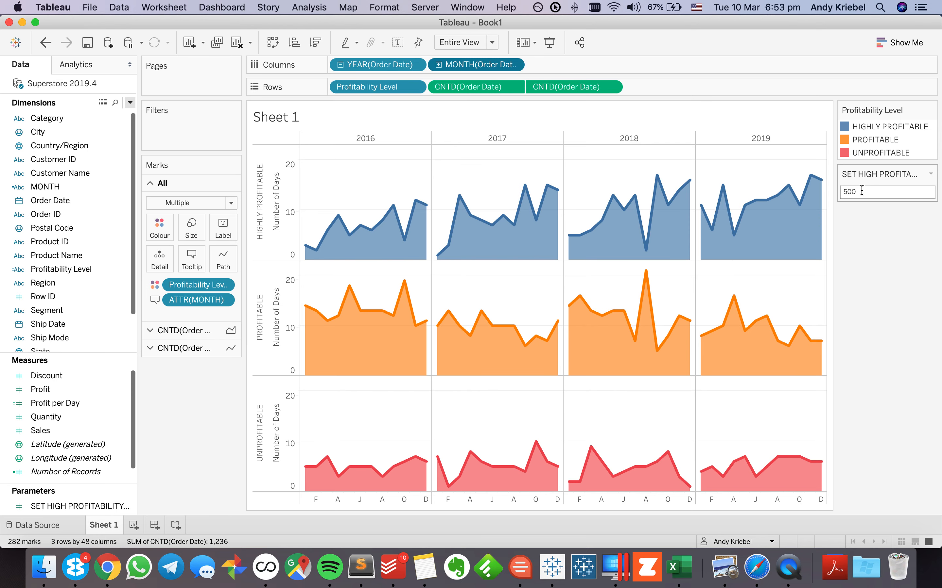
{"action": "left_click", "coordinate": [861, 191]}
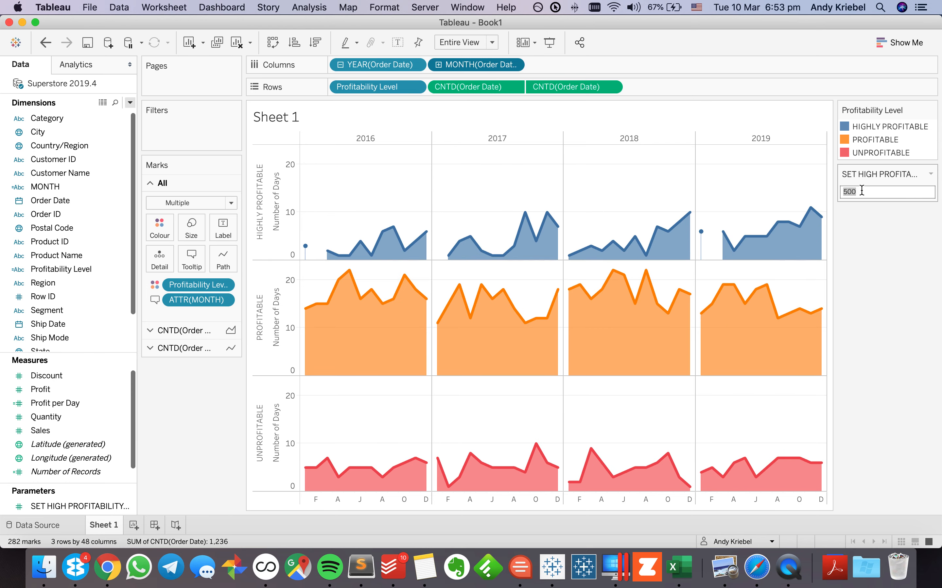
{"action": "type", "text": "100"}
{"action": "key", "text": "Return"}
{"action": "left_click", "coordinate": [861, 190]}
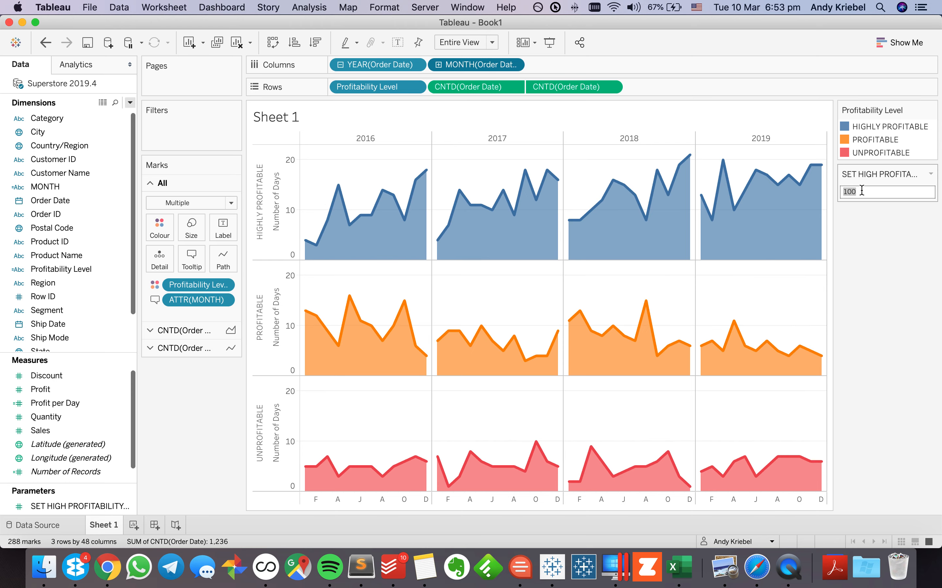
{"action": "type", "text": "200"}
{"action": "key", "text": "Return"}
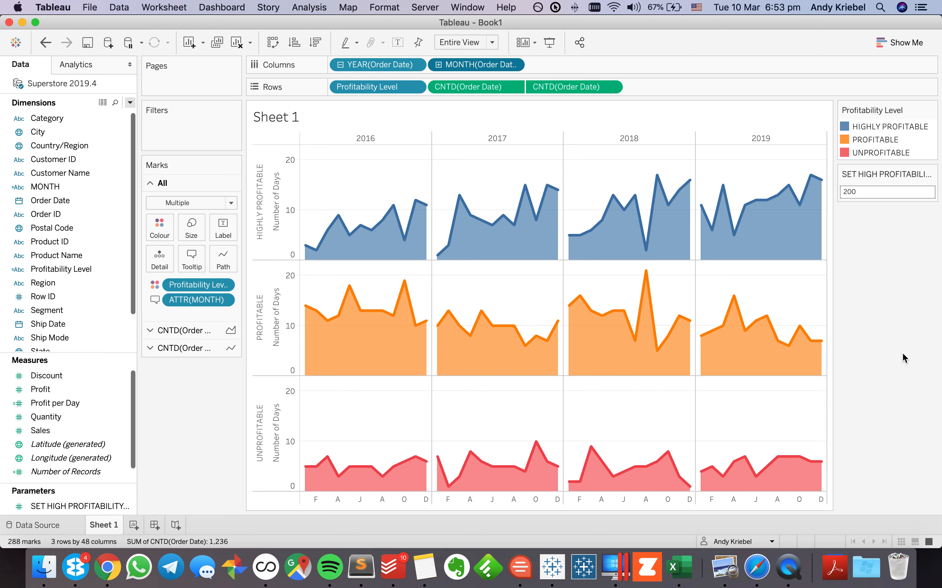
Switch to Safari to compare the chart with the Daily profit KPI example, and return to Tableau
{"action": "key", "text": "super+Tab"}
{"action": "key", "text": "super+Tab"}
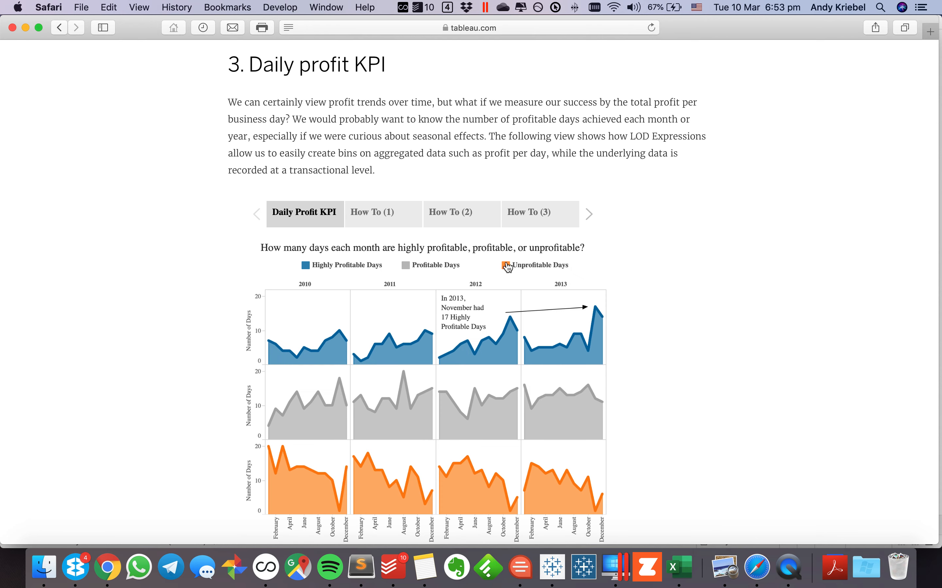
{"action": "key", "text": "super+Tab"}
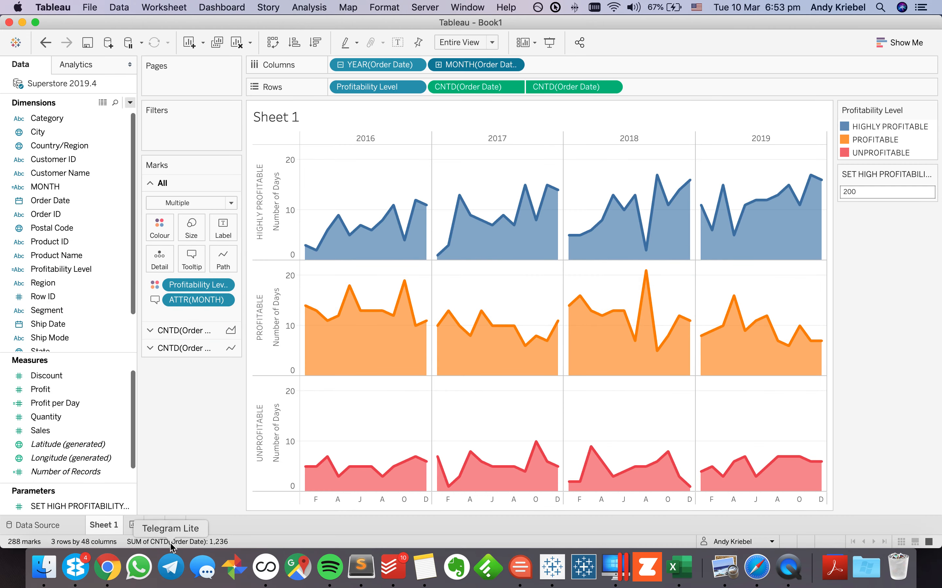
Create a new dashboard containing Sheet 1, and delete the dashboard's Phone layout
{"action": "left_click", "coordinate": [155, 526]}
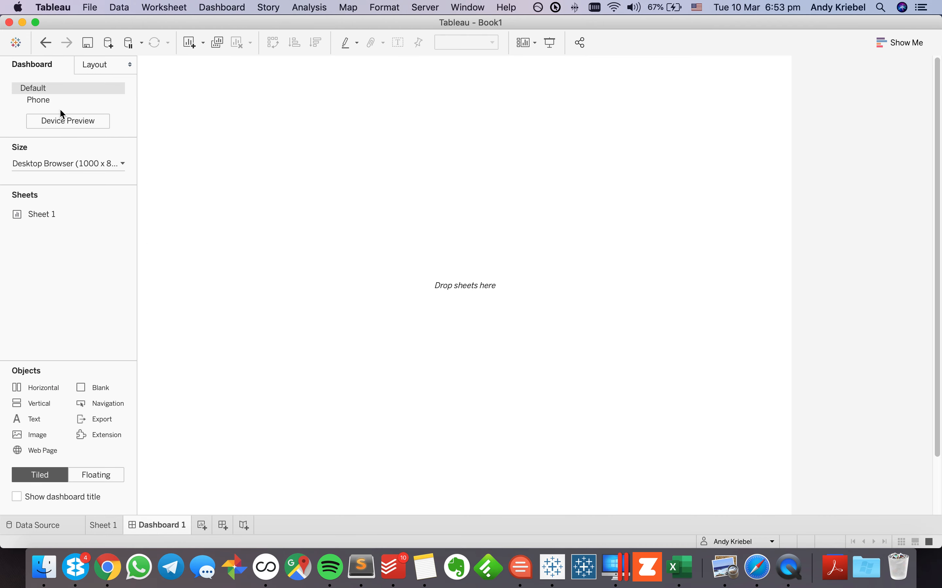
{"action": "double_click", "coordinate": [52, 215]}
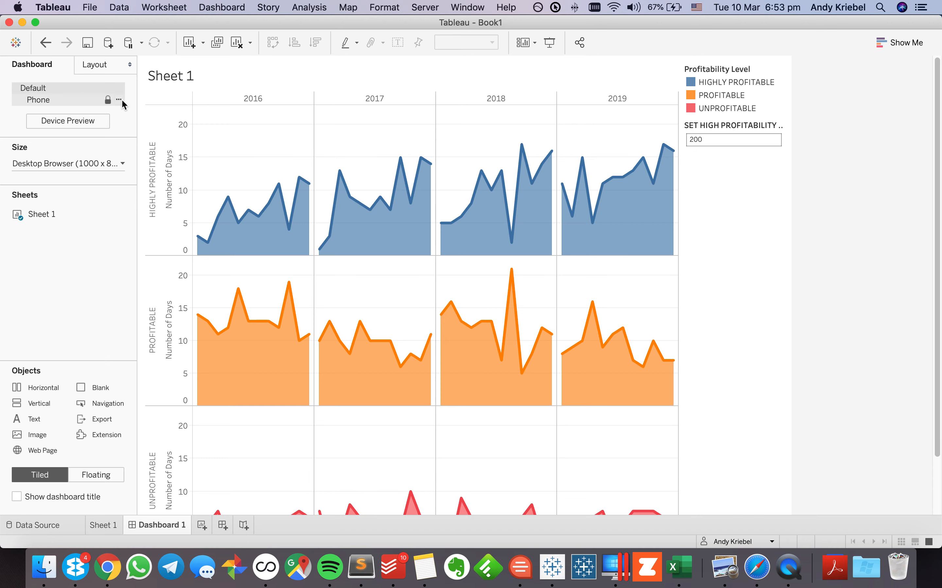
{"action": "left_click", "coordinate": [121, 98]}
{"action": "left_click", "coordinate": [130, 137]}
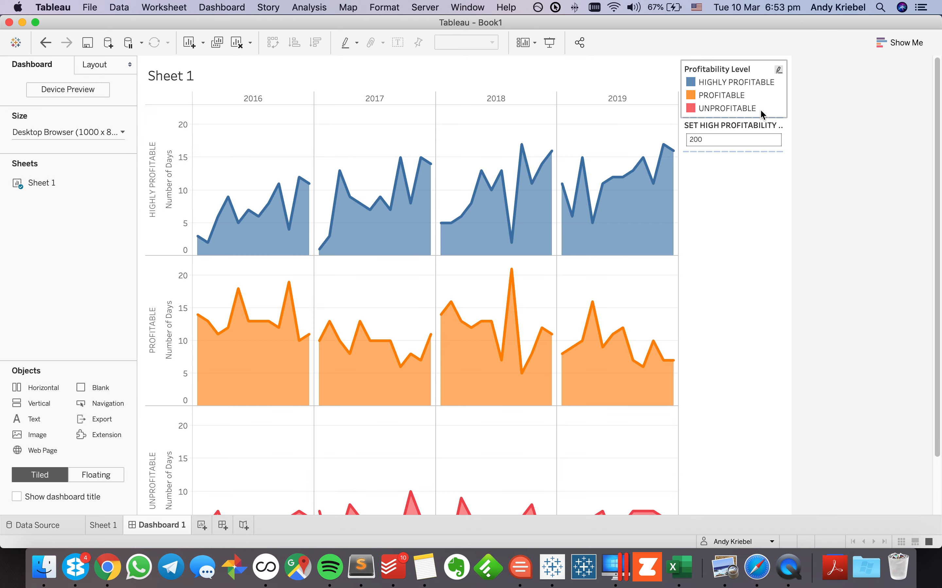
{"action": "left_click", "coordinate": [751, 68]}
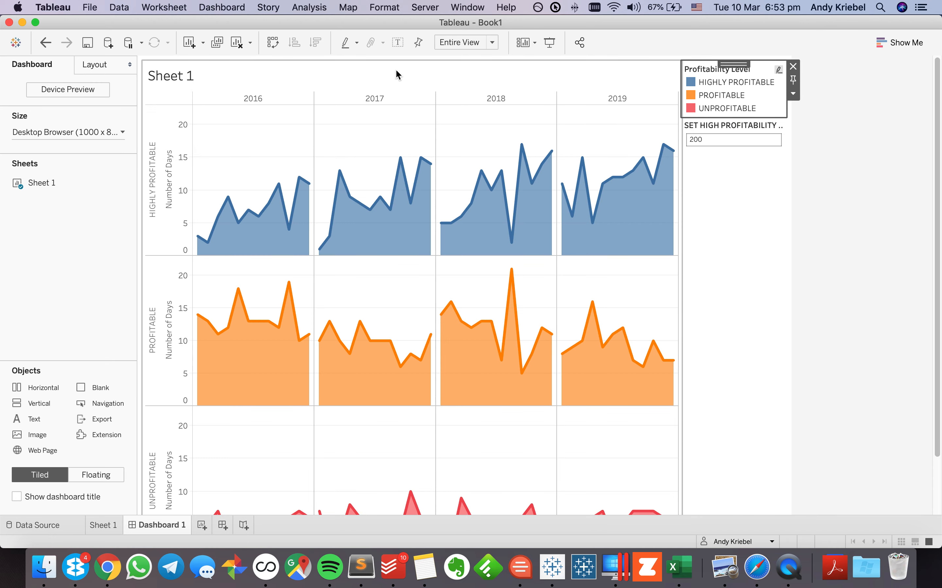
Show the dashboard title and set its text to "HOW MANY DAYS EACH MONTH ARE HIGHLY PROFITABLE, PROFITABLE OR UNPROFITABLE?"
{"action": "left_click", "coordinate": [16, 498]}
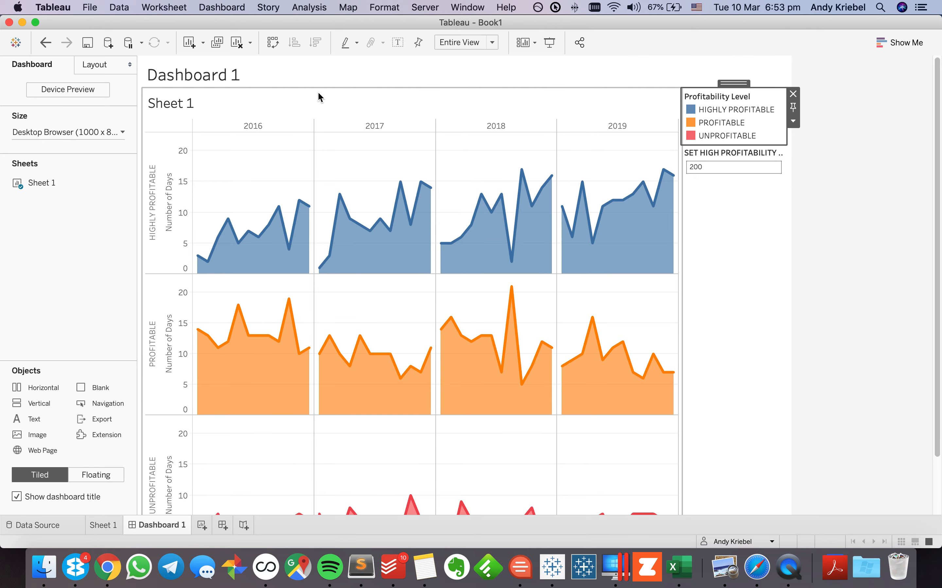
{"action": "double_click", "coordinate": [313, 80]}
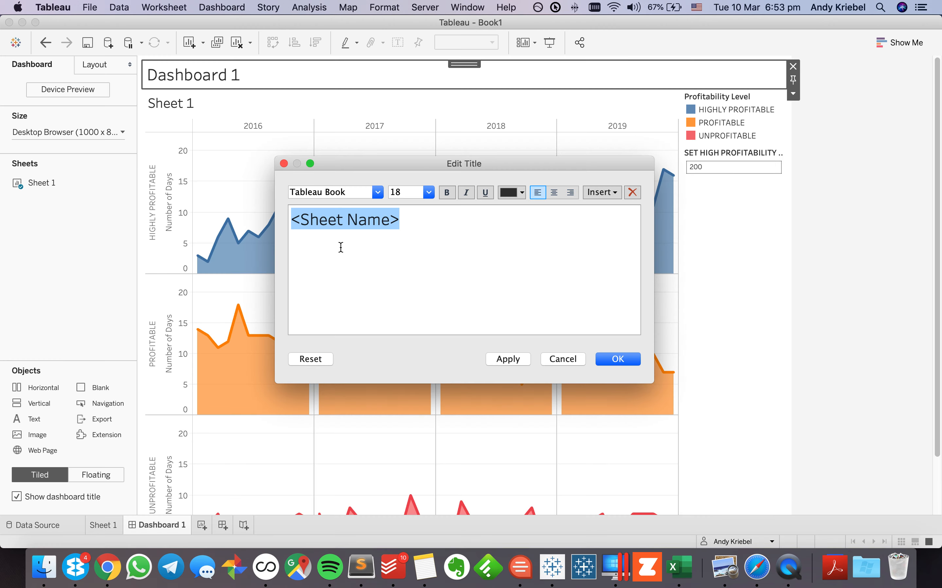
{"action": "type", "text": "HO"}
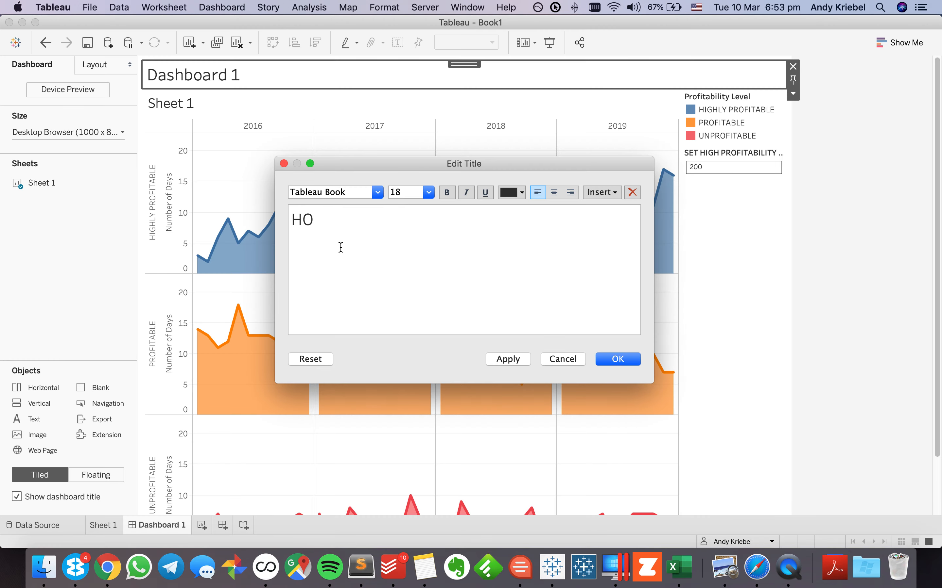
{"action": "type", "text": "W MANY DAYS EA"}
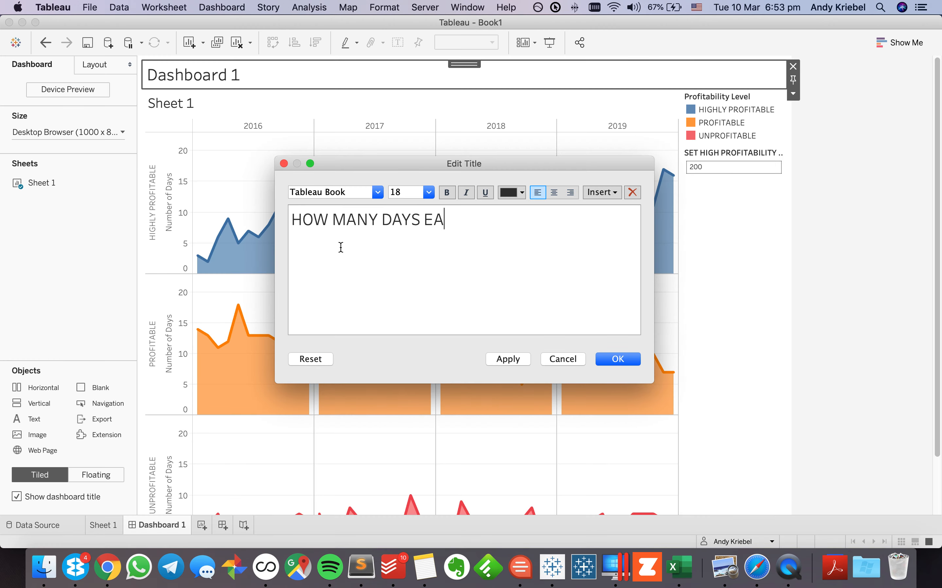
{"action": "type", "text": "CH MONTHY"}
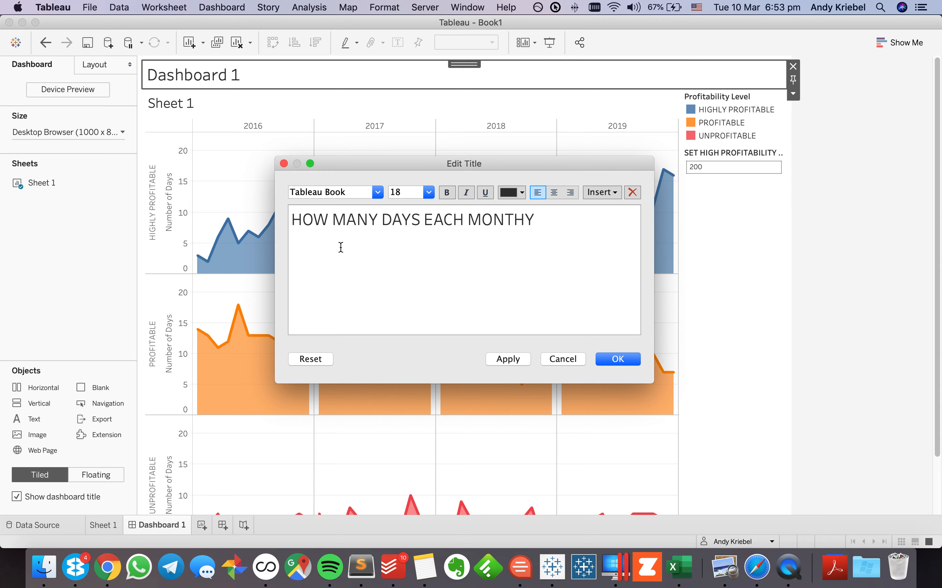
{"action": "key", "text": "super+Tab"}
{"action": "key", "text": "super+Tab"}
{"action": "key", "text": "BackSpace"}
{"action": "type", "text": "ARE HI"}
{"action": "type", "text": "HGL"}
{"action": "type", "text": "H"}
{"action": "key", "text": "BackSpace"}
{"action": "key", "text": "BackSpace"}
{"action": "key", "text": "BackSpace"}
{"action": "type", "text": "GHYL"}
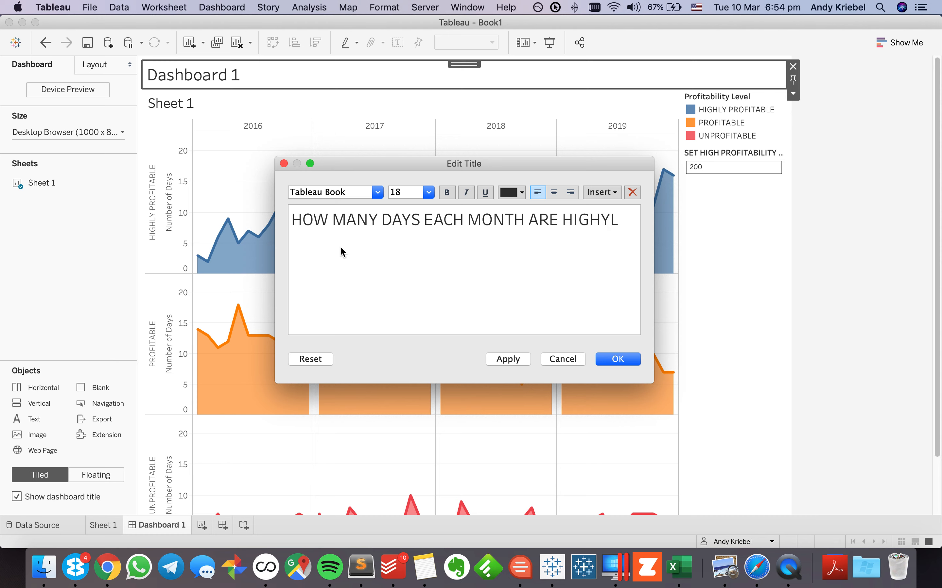
{"action": "key", "text": "BackSpace"}
{"action": "key", "text": "BackSpace"}
{"action": "type", "text": "LY PROF"}
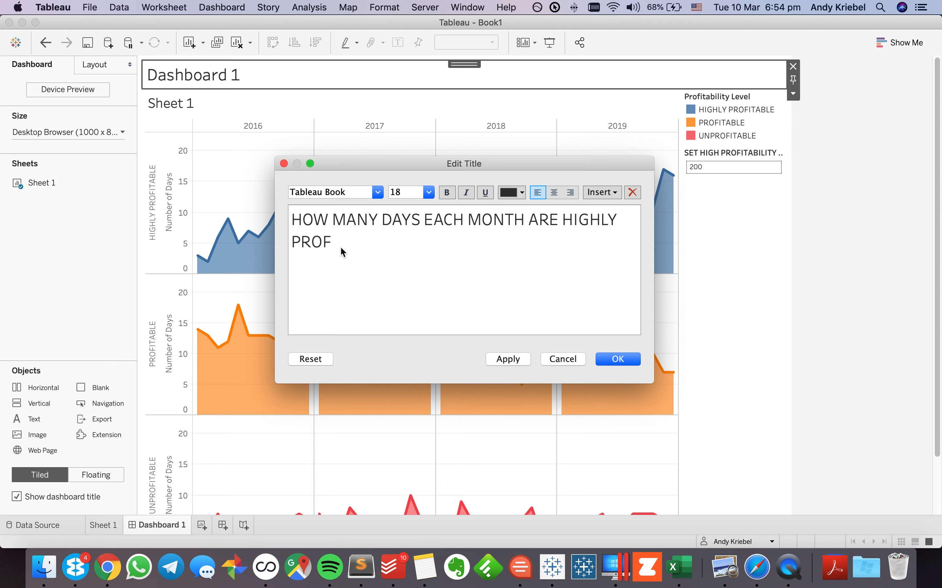
{"action": "type", "text": "ITABLE, PROF"}
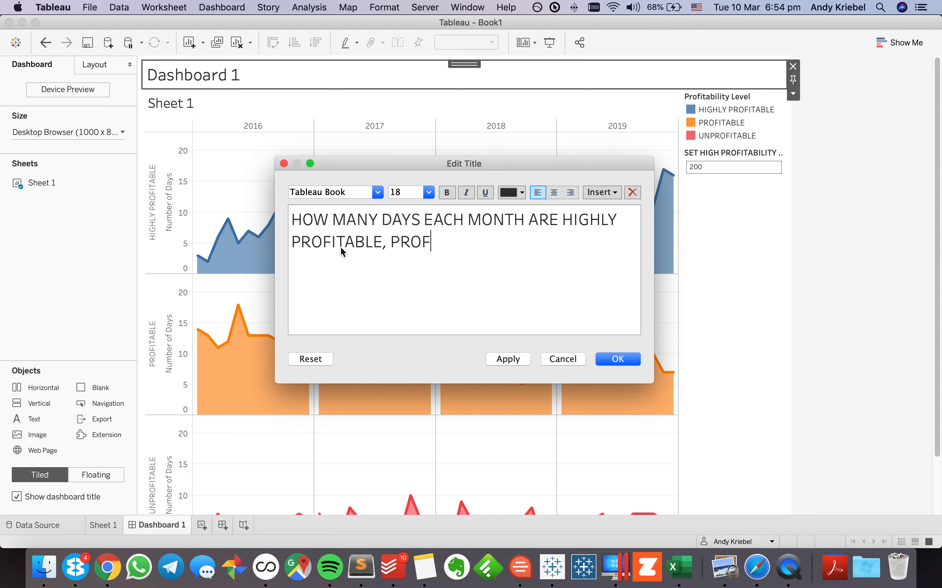
{"action": "type", "text": "ITABLE OR U"}
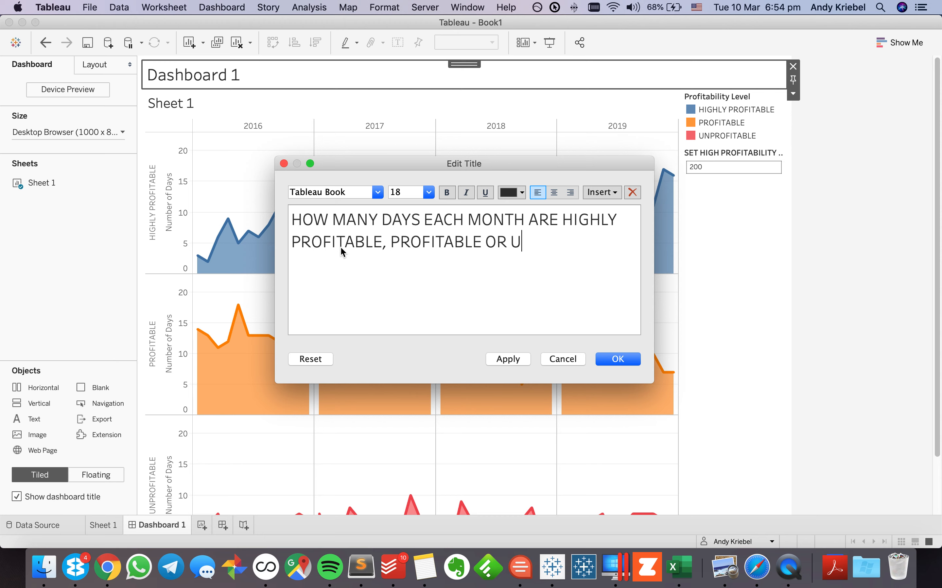
{"action": "type", "text": "NPROFITABLE"}
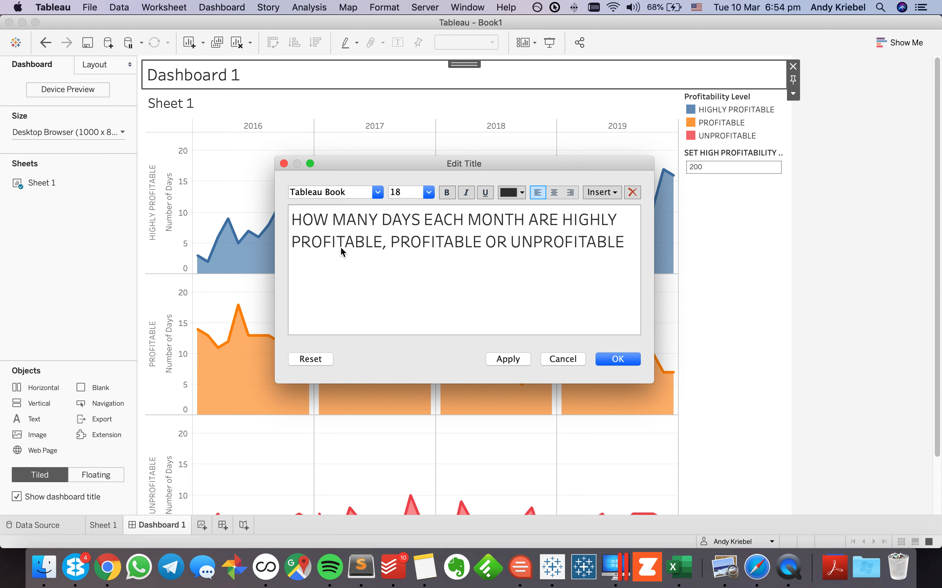
{"action": "type", "text": "?"}
Format the words HIGHLY PROFITABLE in the dashboard title as bold blue
{"action": "left_click", "coordinate": [561, 220]}
{"action": "left_click", "coordinate": [383, 241], "text": "shift"}
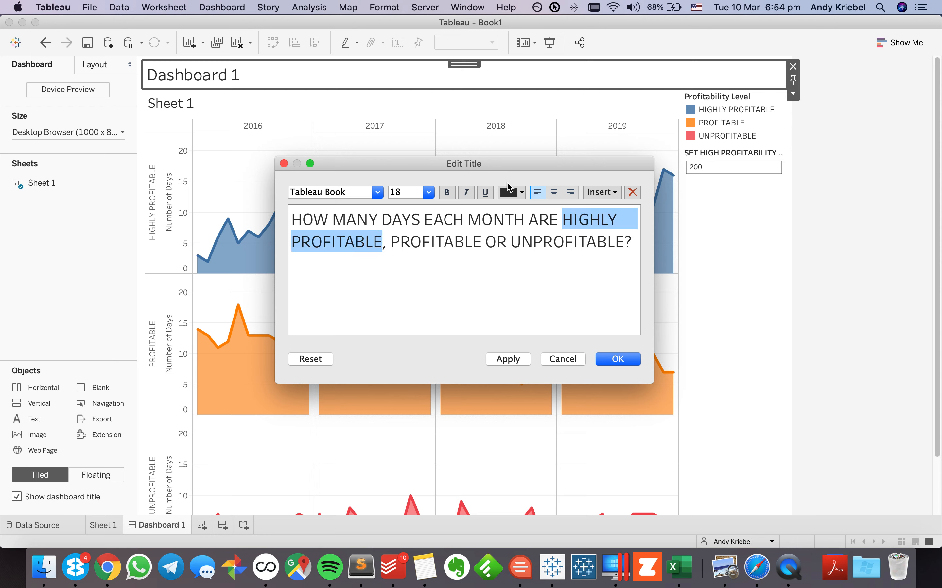
{"action": "left_click", "coordinate": [521, 192]}
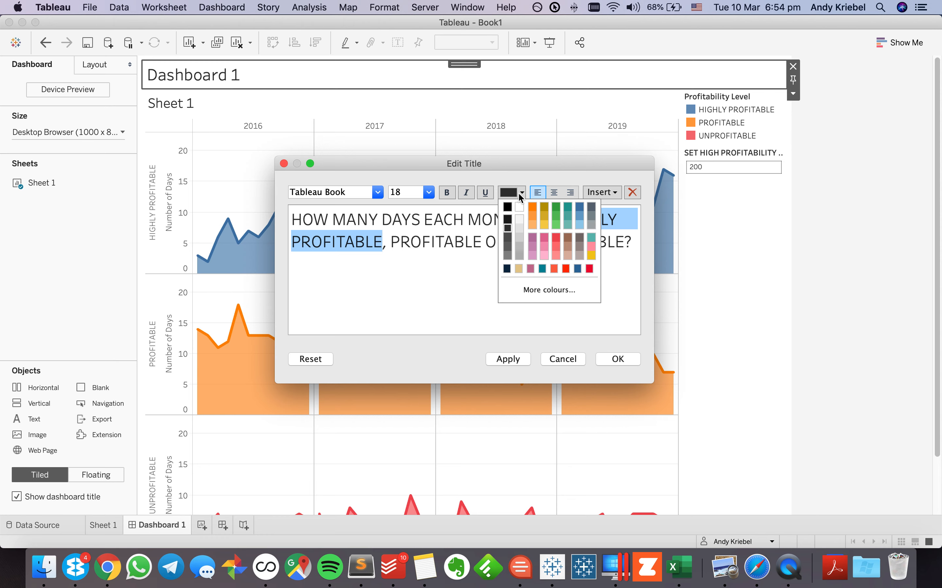
{"action": "left_click", "coordinate": [579, 206]}
{"action": "left_click", "coordinate": [447, 193]}
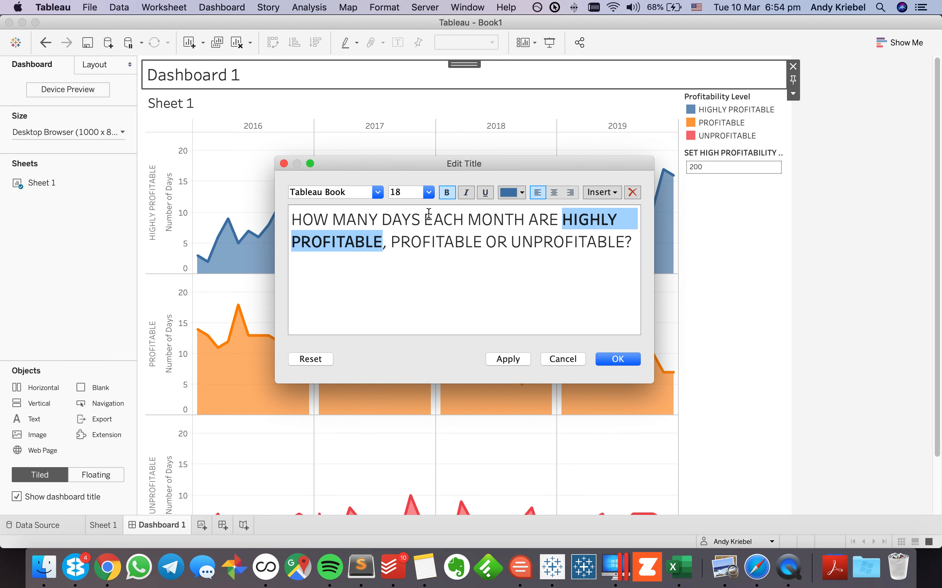
Format the standalone word PROFITABLE in the dashboard title as bold orange
{"action": "double_click", "coordinate": [416, 239]}
{"action": "left_click", "coordinate": [522, 192]}
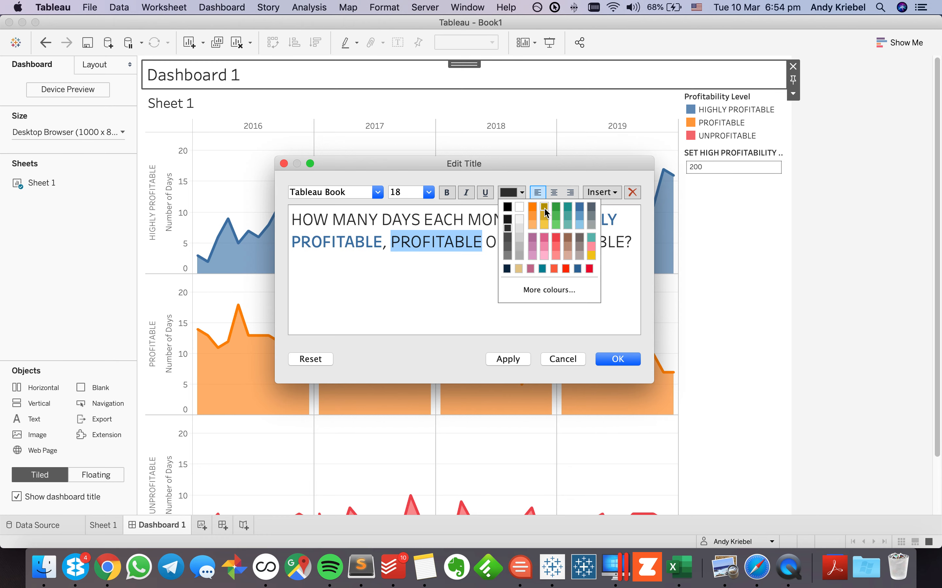
{"action": "left_click", "coordinate": [533, 208]}
{"action": "left_click", "coordinate": [446, 193]}
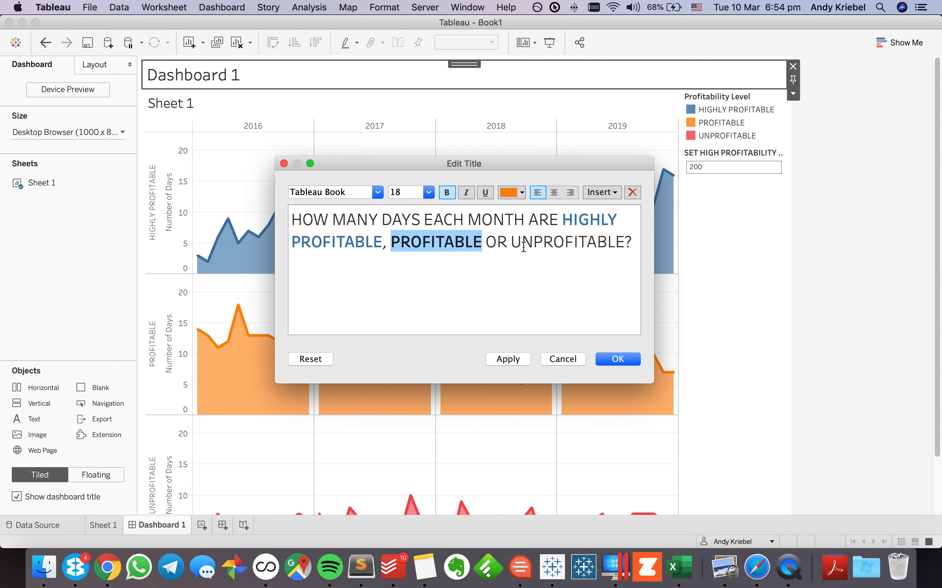
Format the word UNPROFITABLE as bold red and apply the edited dashboard title
{"action": "left_click", "coordinate": [542, 245]}
{"action": "double_click", "coordinate": [542, 245]}
{"action": "left_click", "coordinate": [522, 192]}
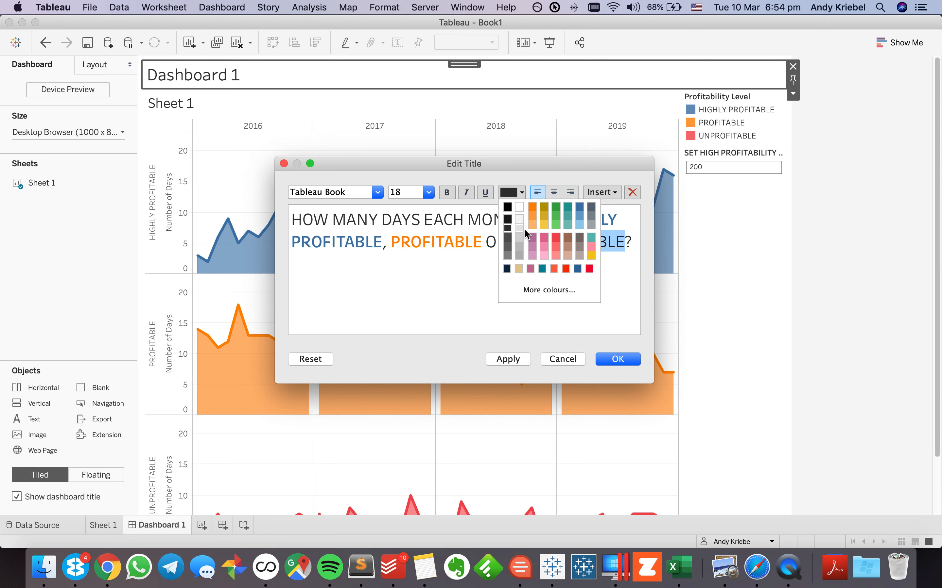
{"action": "left_click", "coordinate": [554, 238]}
{"action": "left_click", "coordinate": [447, 193]}
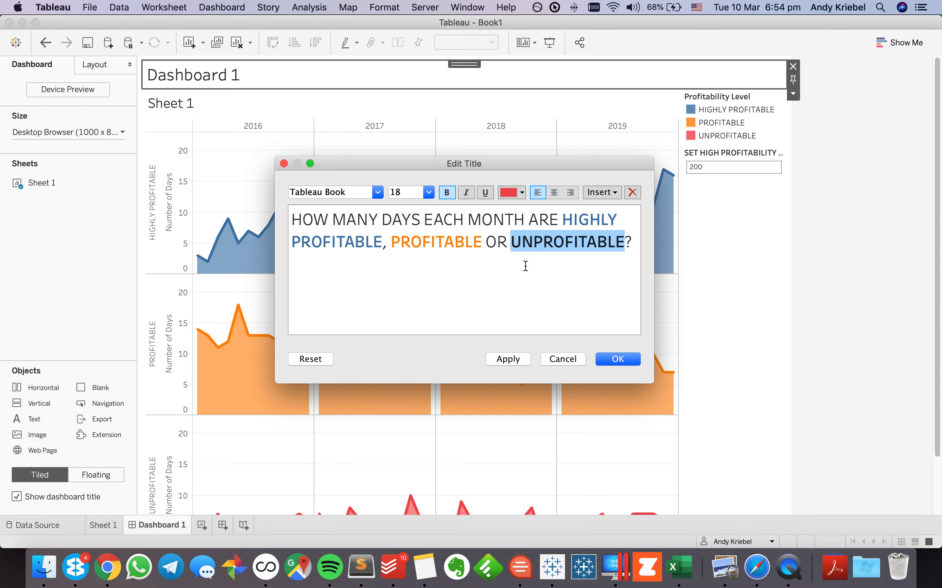
{"action": "left_click", "coordinate": [624, 362]}
Remove the Profitability Level legend and the SET HIGH PROFITABILITY LEVEL parameter control from the dashboard
{"action": "left_click", "coordinate": [739, 115]}
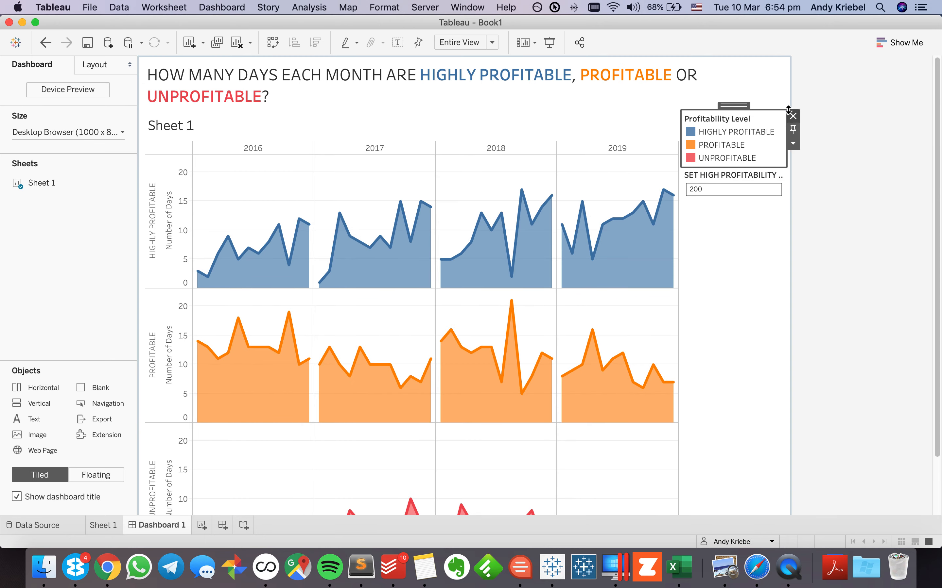
{"action": "left_click", "coordinate": [793, 117]}
{"action": "left_click", "coordinate": [727, 125]}
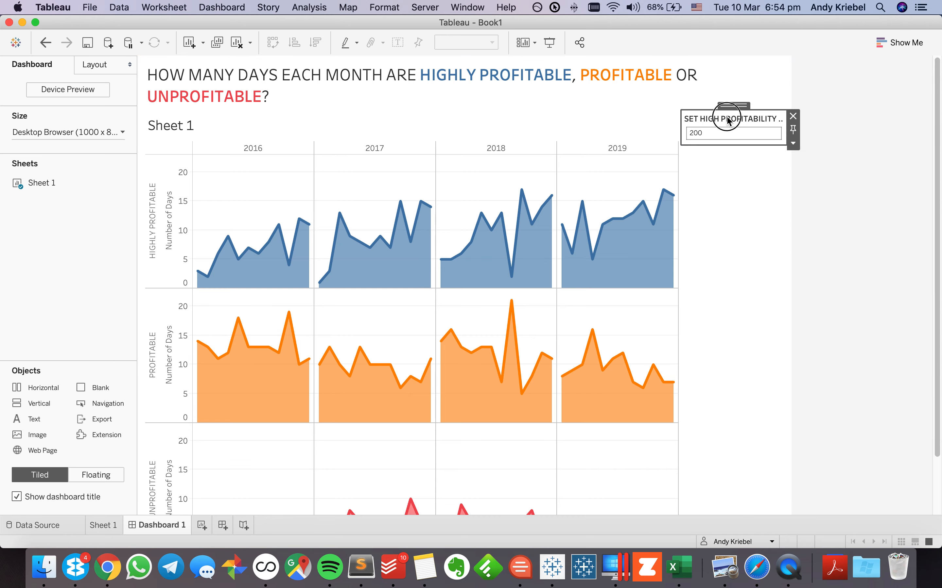
{"action": "left_click", "coordinate": [793, 116]}
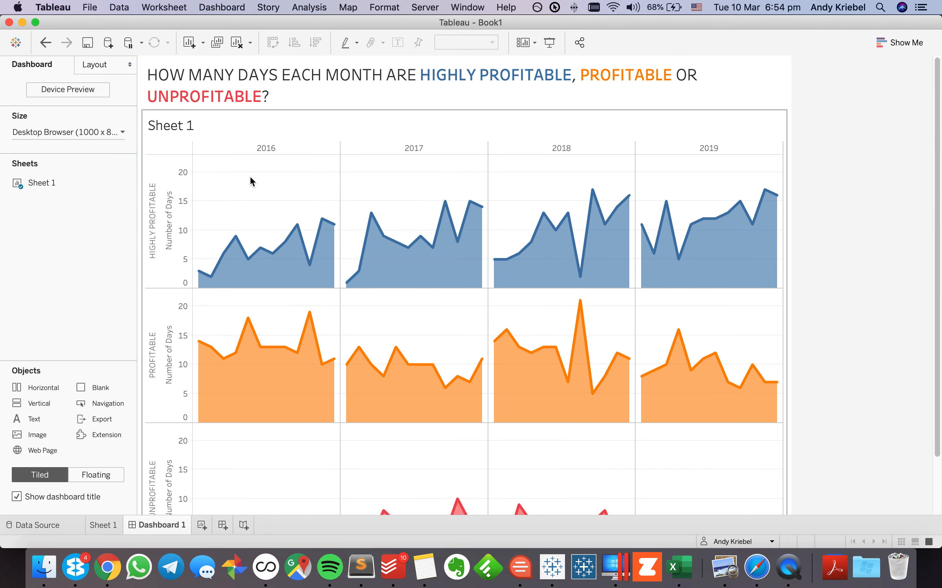
{"action": "right_click", "coordinate": [186, 131]}
{"action": "left_click", "coordinate": [197, 158]}
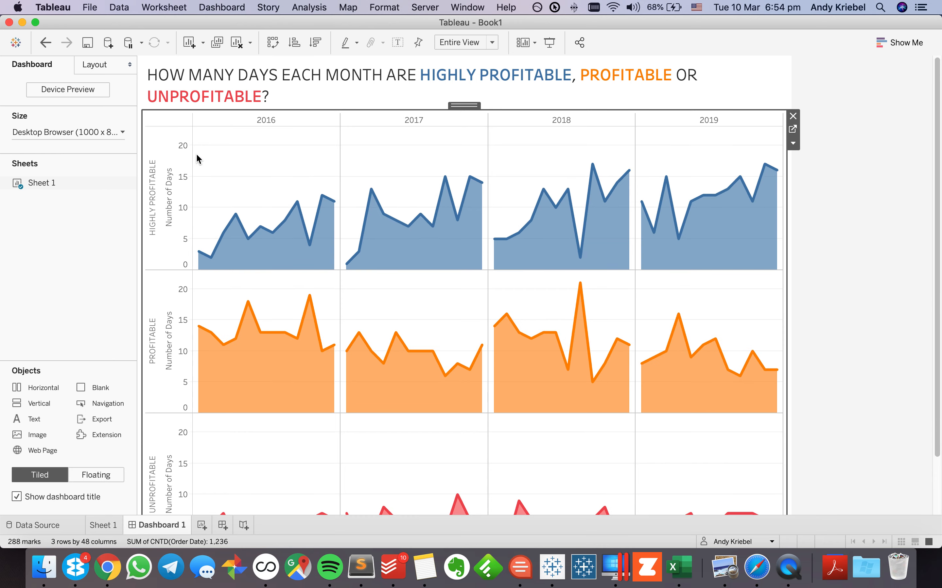
{"action": "key", "text": "super+z"}
Copy the formatted text of the dashboard title and remove that title from the dashboard
{"action": "double_click", "coordinate": [222, 100]}
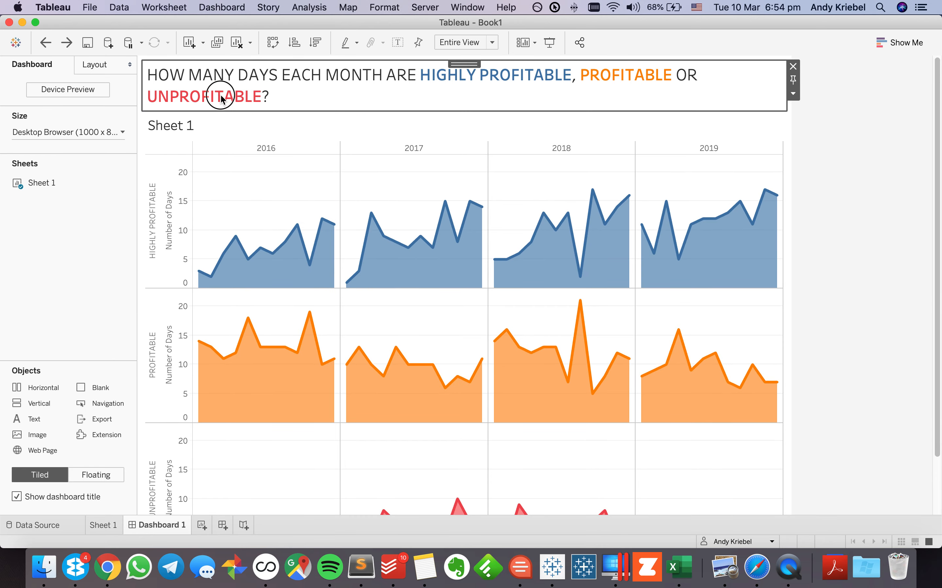
{"action": "key", "text": "super+a"}
{"action": "key", "text": "super+c"}
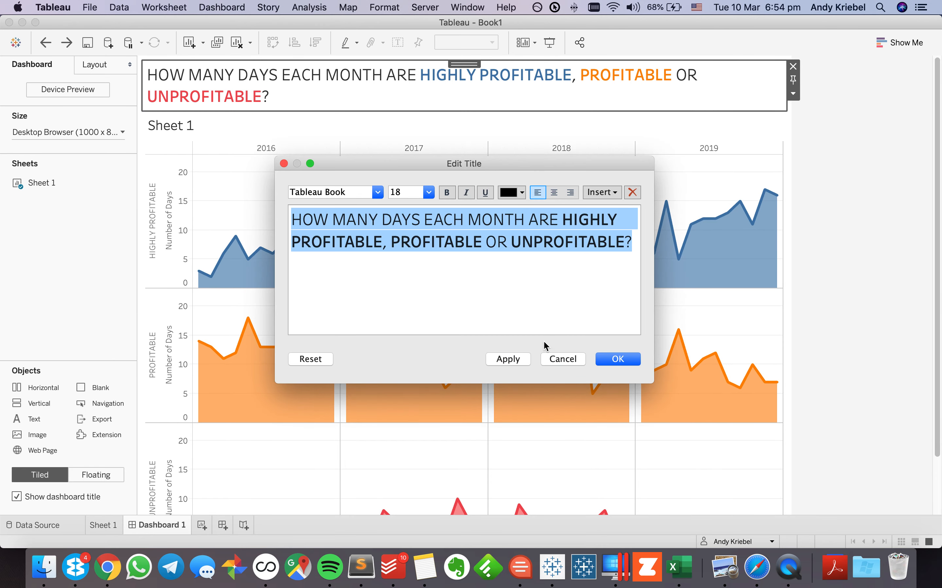
{"action": "left_click", "coordinate": [610, 360]}
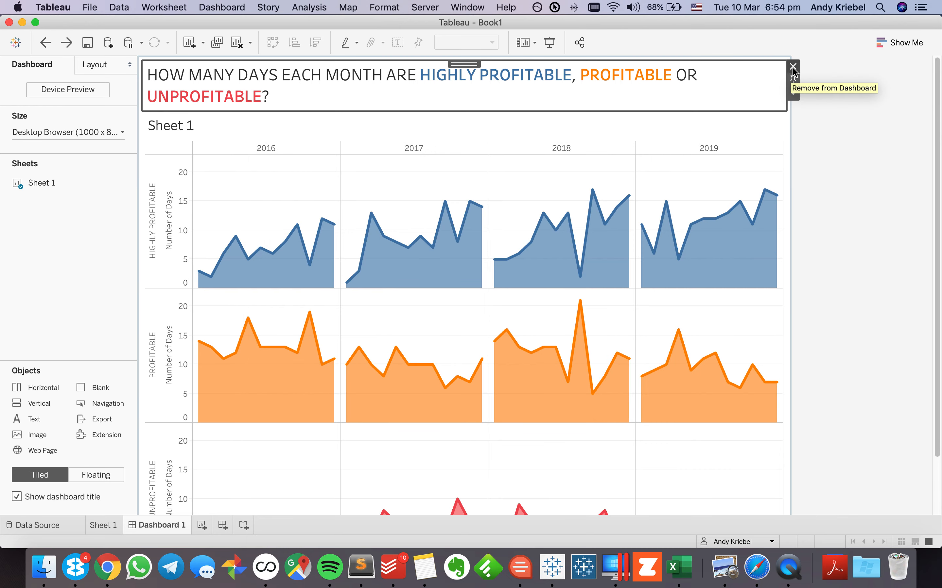
{"action": "left_click", "coordinate": [793, 66]}
Replace the Sheet 1 title with the copied, colour-formatted question text
{"action": "double_click", "coordinate": [191, 77]}
{"action": "key", "text": "super+a"}
{"action": "key", "text": "super+v"}
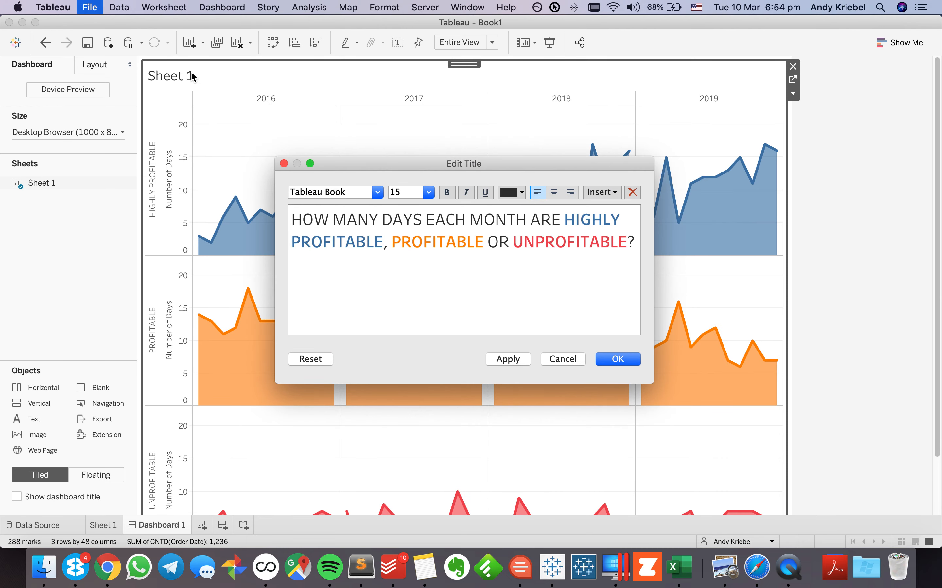
{"action": "left_click", "coordinate": [614, 358]}
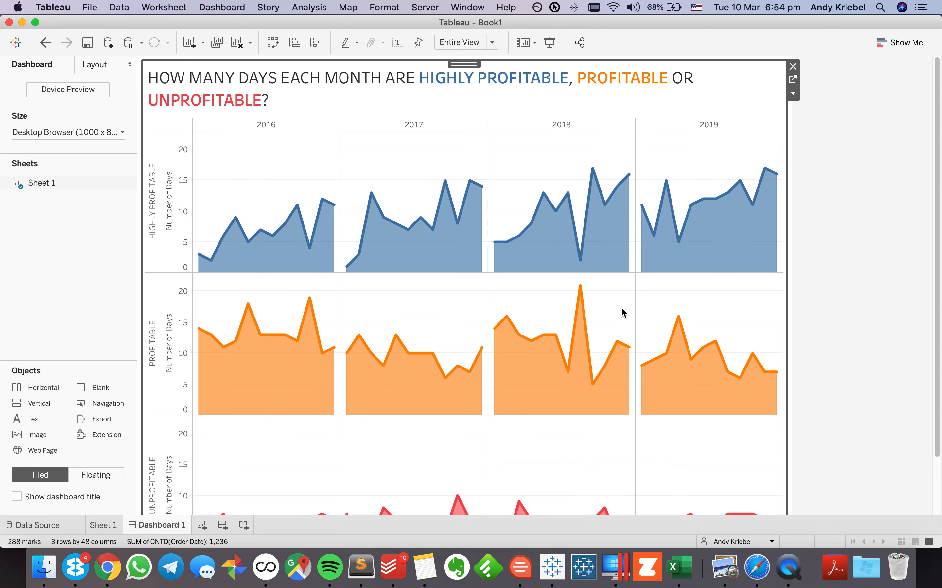
Reduce the font size of the whole sheet title to 14
{"action": "double_click", "coordinate": [558, 85]}
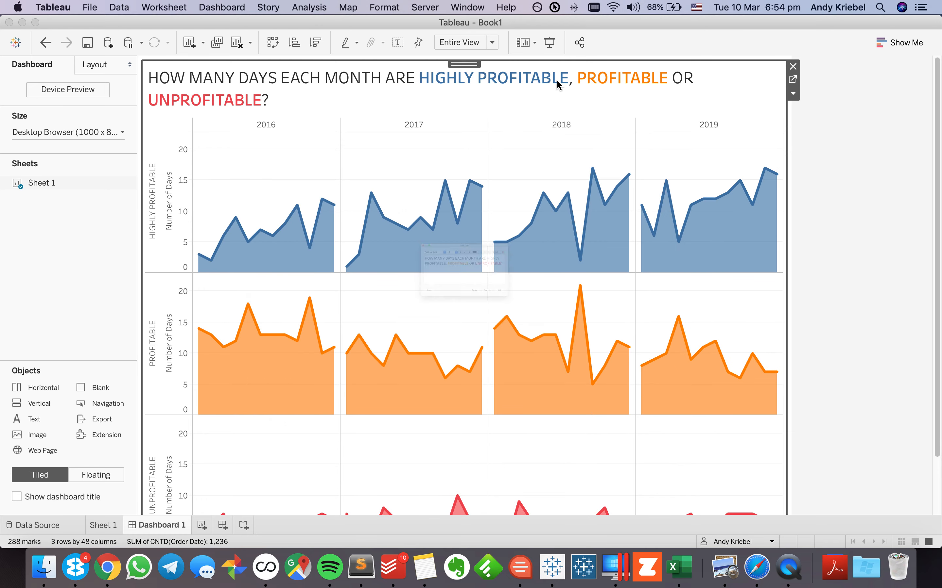
{"action": "left_click", "coordinate": [430, 192]}
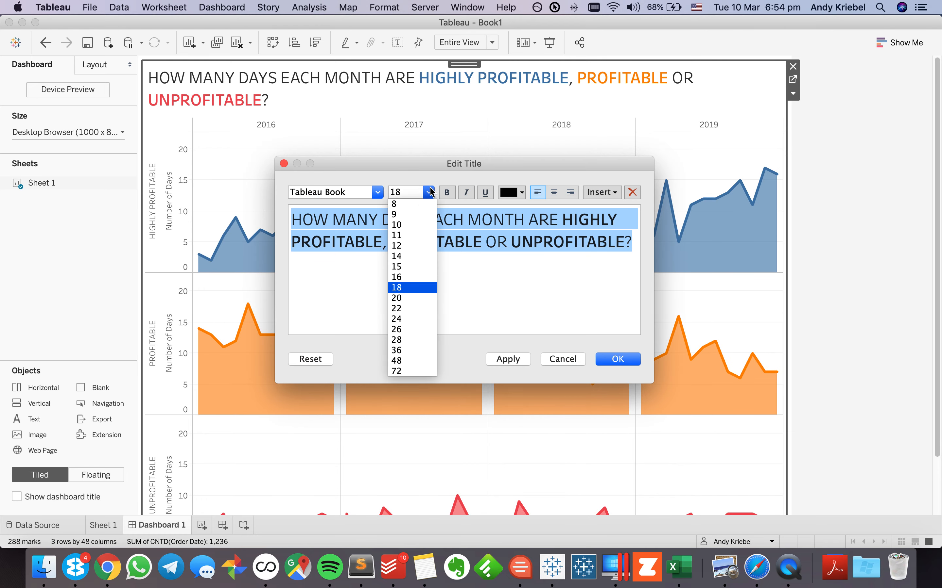
{"action": "left_click", "coordinate": [406, 257]}
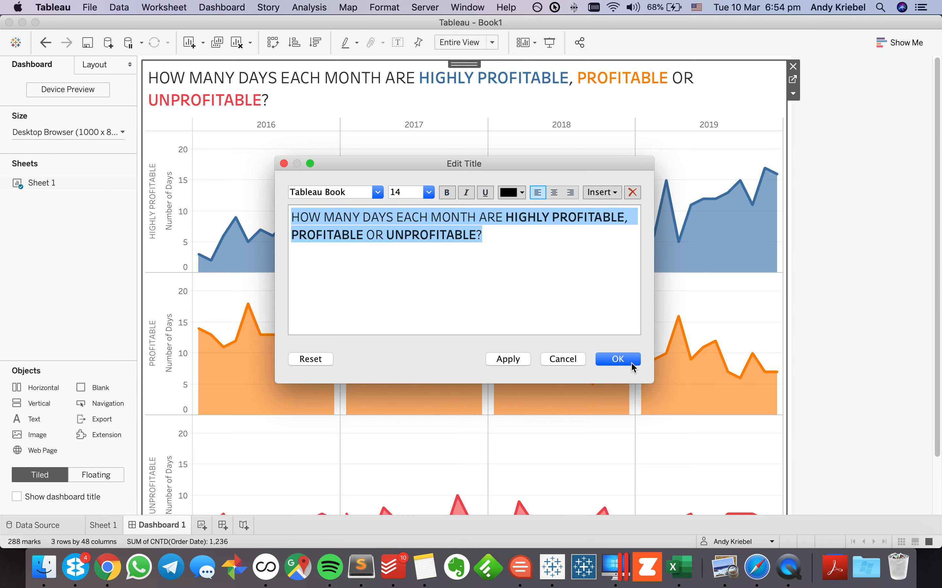
{"action": "left_click", "coordinate": [627, 360]}
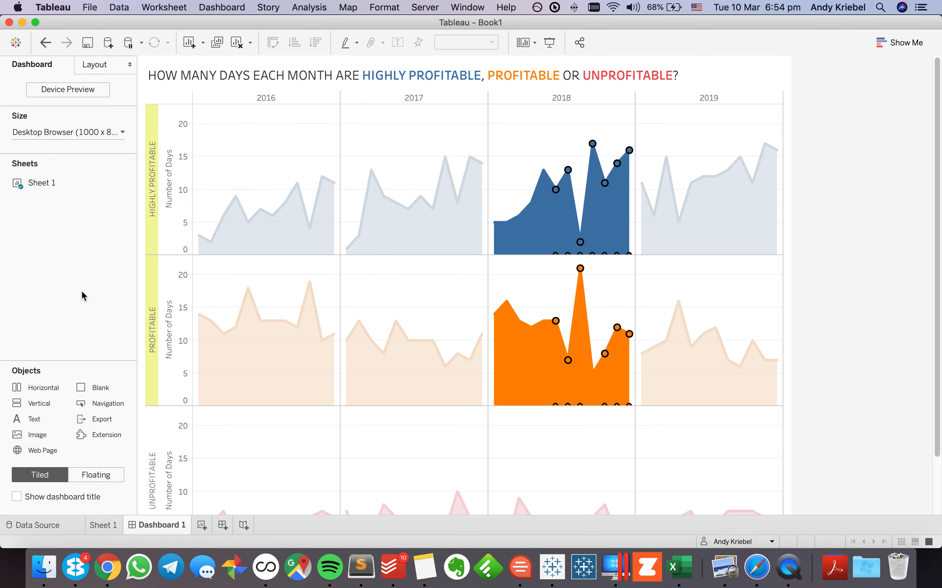
{"action": "left_click", "coordinate": [209, 167]}
{"action": "left_click", "coordinate": [153, 187]}
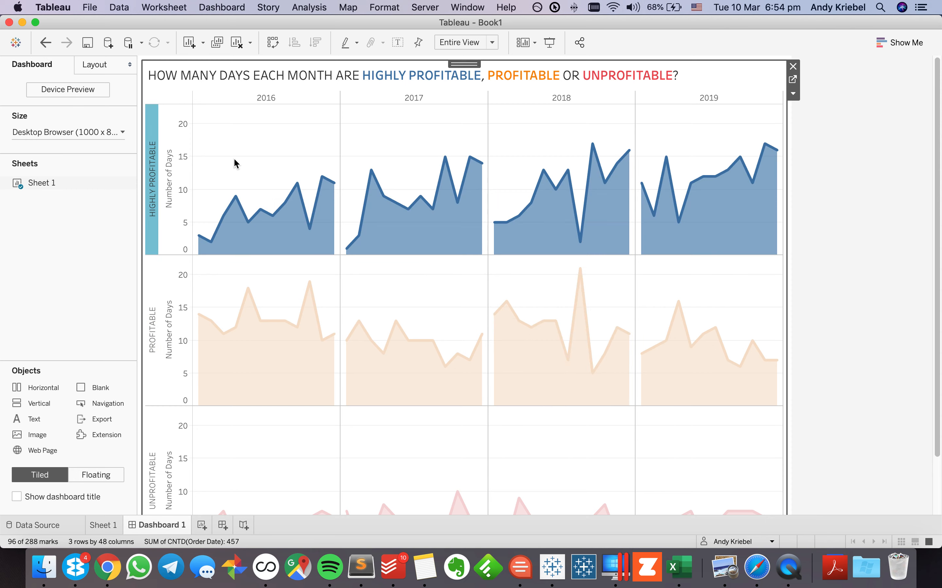
{"action": "left_click", "coordinate": [235, 158]}
Set the dashboard's fixed size to 900 px wide and 600 px high
{"action": "scroll", "coordinate": [235, 158], "scroll_direction": "down", "scroll_amount": 1}
{"action": "scroll", "coordinate": [235, 157], "scroll_direction": "down", "scroll_amount": 3}
{"action": "scroll", "coordinate": [235, 158], "scroll_direction": "up", "scroll_amount": 4}
{"action": "left_click", "coordinate": [56, 133]}
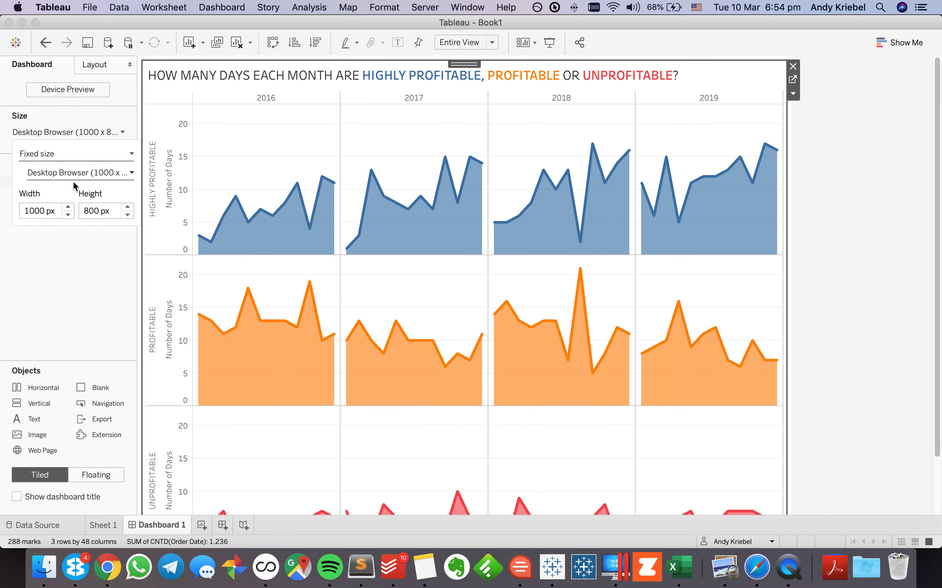
{"action": "left_click", "coordinate": [71, 214]}
{"action": "left_click", "coordinate": [71, 213]}
{"action": "left_click", "coordinate": [127, 214]}
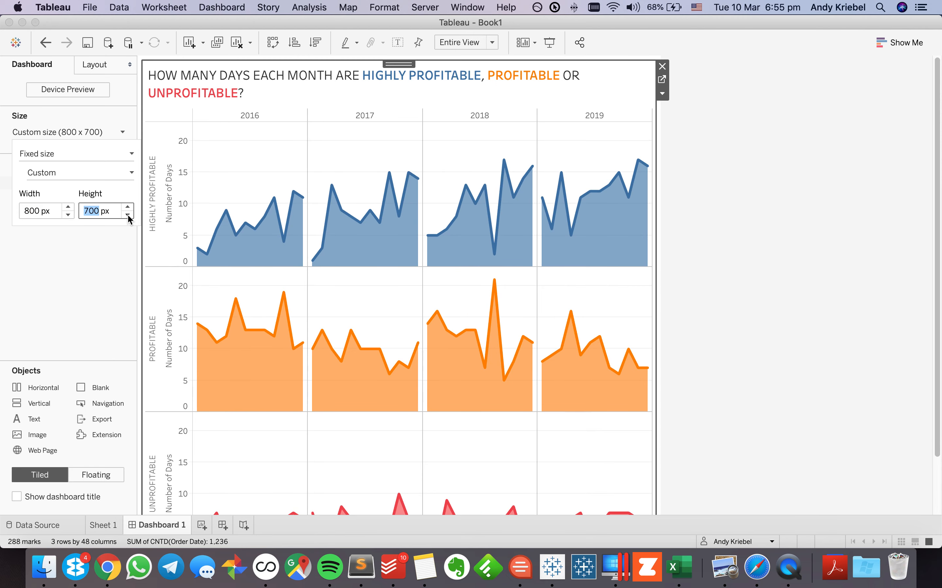
{"action": "left_click", "coordinate": [128, 214]}
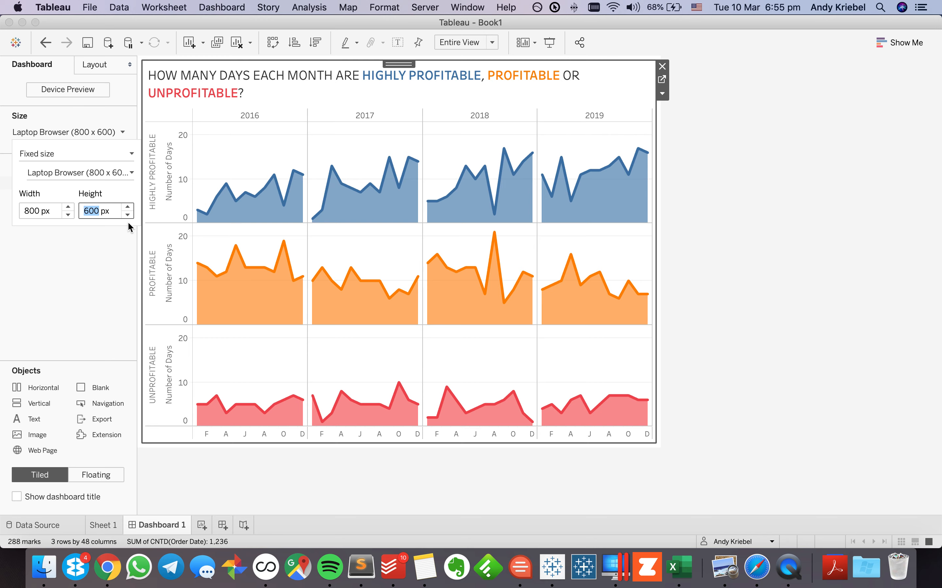
{"action": "left_click", "coordinate": [69, 207]}
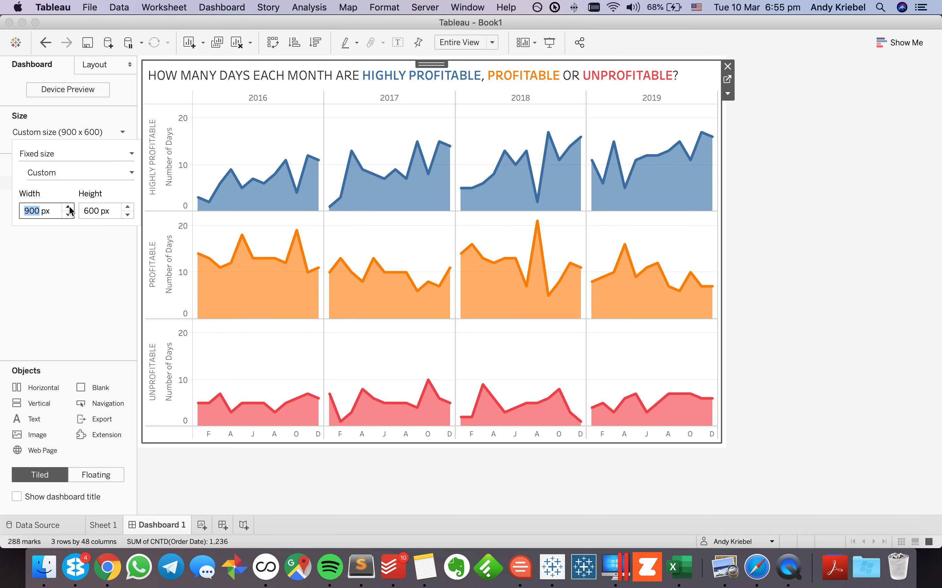
Enlarge the dashboard's fixed size to 1100 px wide and 700 px high
{"action": "left_click", "coordinate": [70, 207]}
{"action": "left_click", "coordinate": [69, 208]}
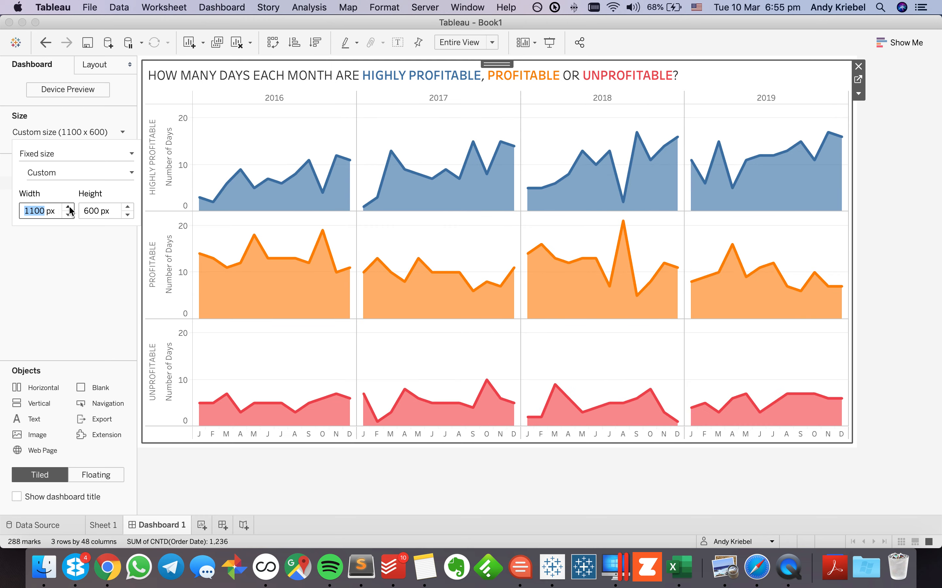
{"action": "left_click", "coordinate": [128, 207]}
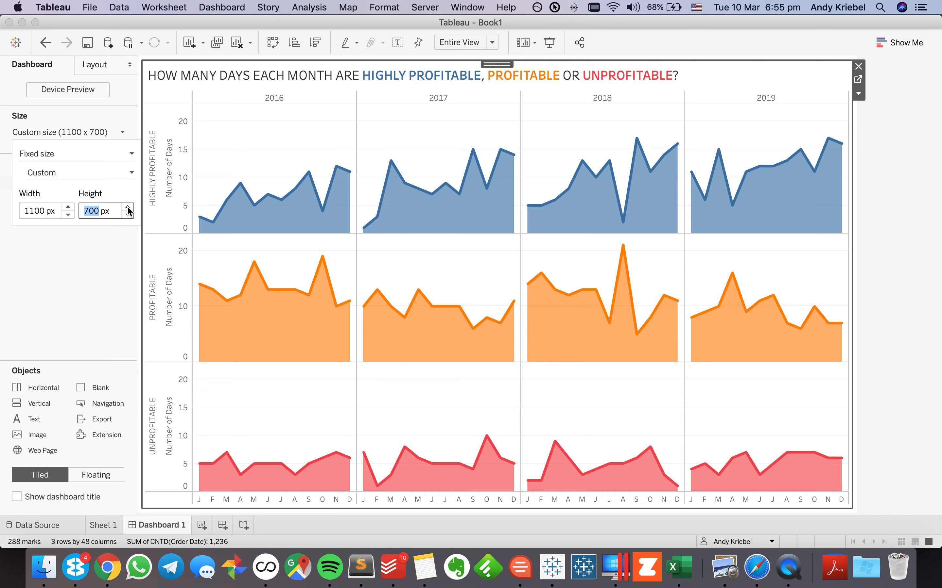
{"action": "left_click", "coordinate": [84, 280]}
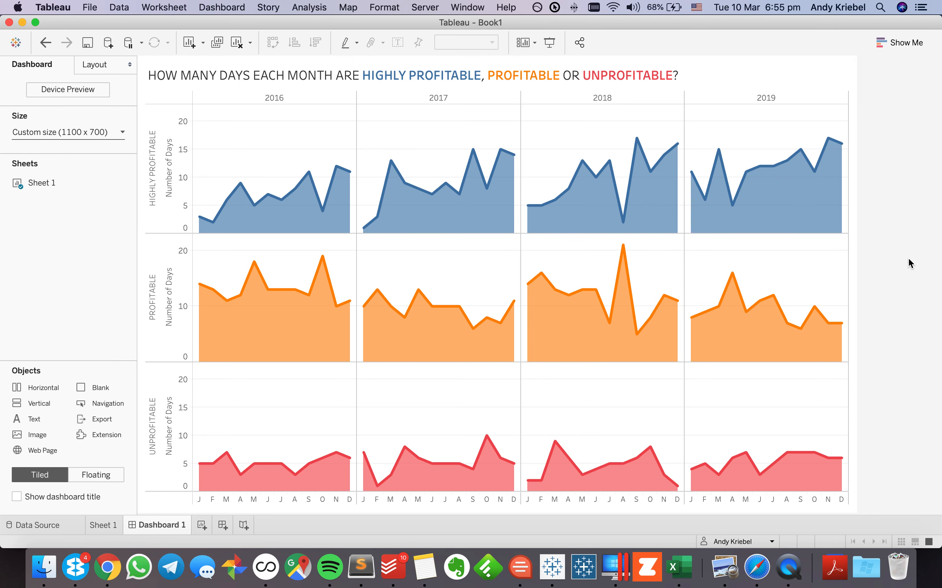
Check the reference Daily Profit KPI chart in Safari, and in Tableau set the sheet's grid lines and zero lines to None
{"action": "key", "text": "super+Tab"}
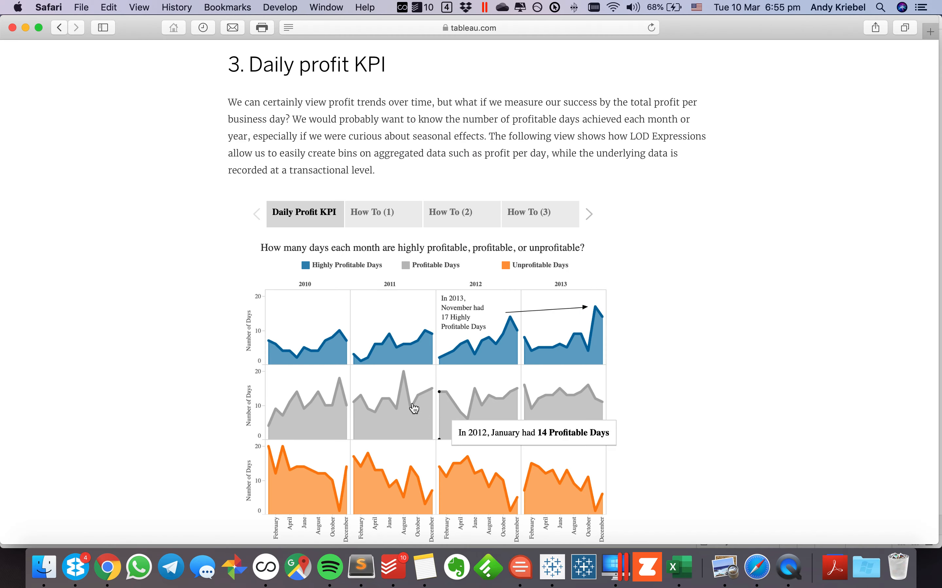
{"action": "key", "text": "super+Tab"}
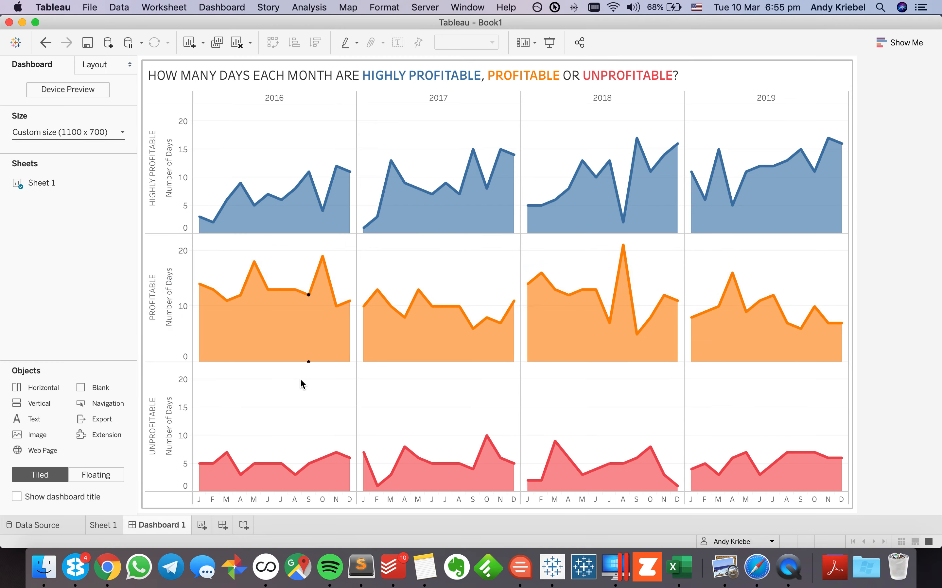
{"action": "right_click", "coordinate": [301, 412]}
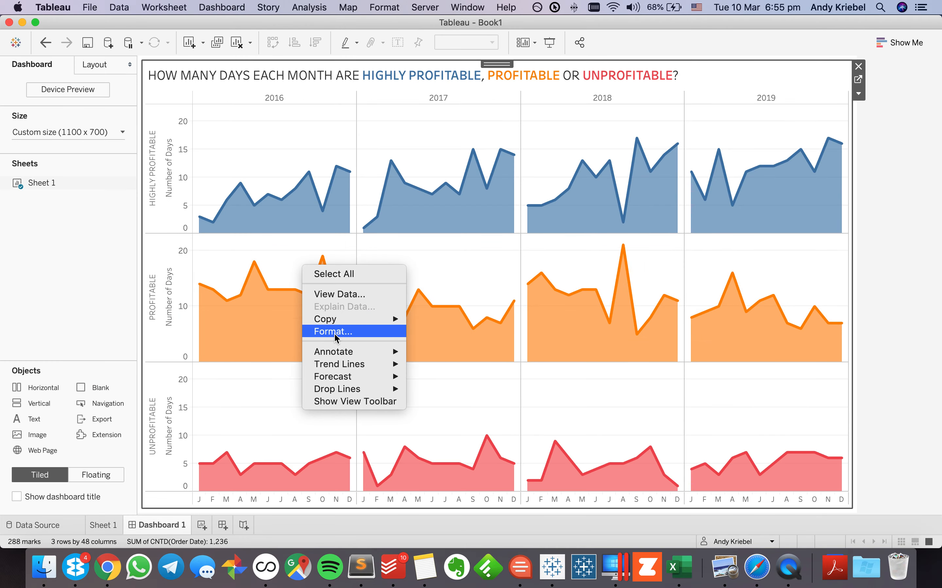
{"action": "left_click", "coordinate": [333, 332]}
{"action": "left_click", "coordinate": [79, 88]}
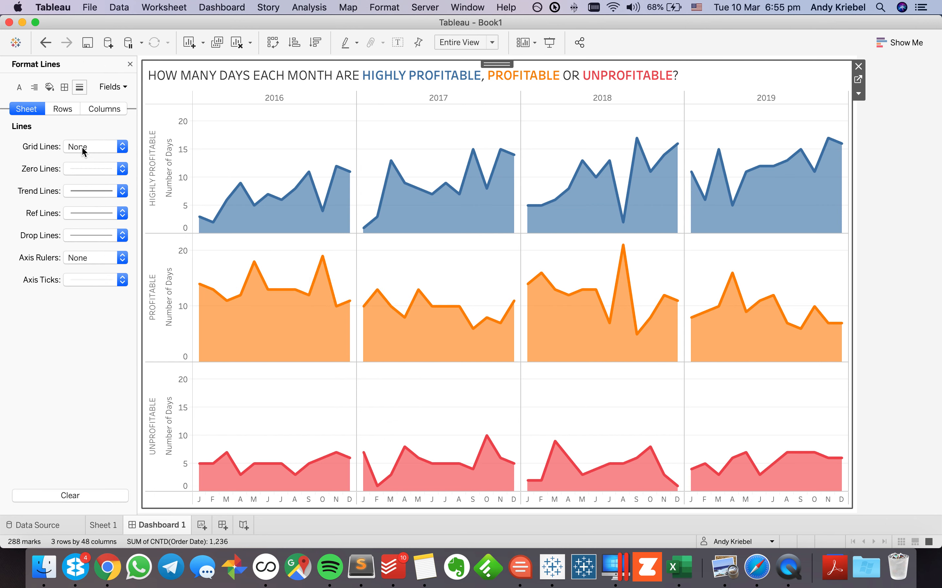
{"action": "left_click", "coordinate": [82, 146]}
{"action": "left_click", "coordinate": [115, 162]}
{"action": "left_click", "coordinate": [35, 162]}
{"action": "left_click", "coordinate": [81, 168]}
{"action": "left_click", "coordinate": [85, 188]}
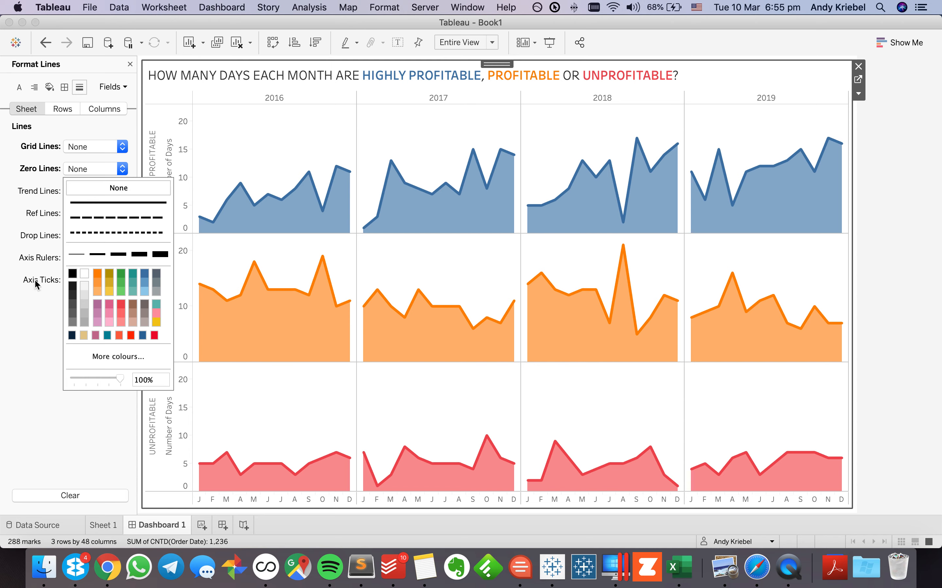
{"action": "left_click", "coordinate": [21, 369]}
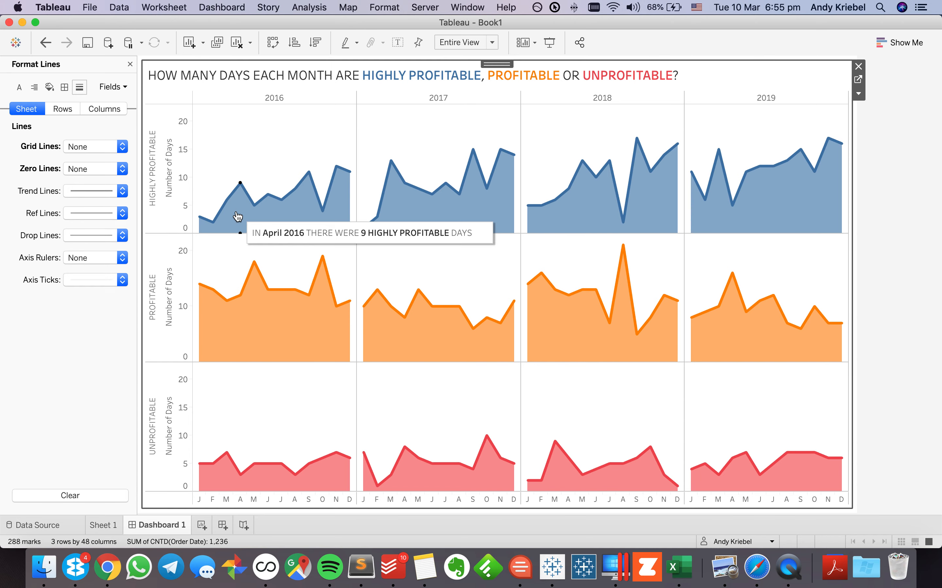
Format the year headers above the charts in Tableau Medium, size 11, with a near-black colour
{"action": "right_click", "coordinate": [279, 101]}
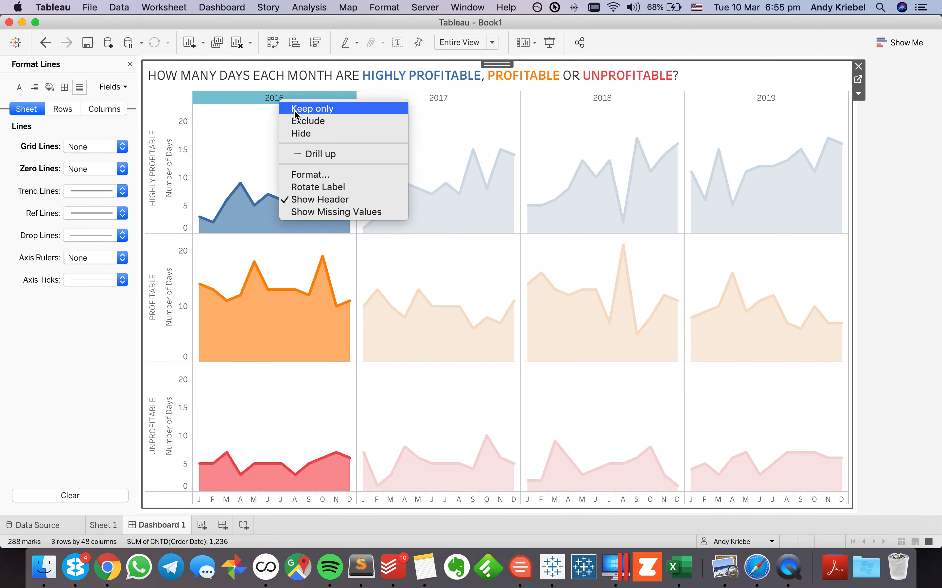
{"action": "left_click", "coordinate": [308, 174]}
{"action": "left_click", "coordinate": [86, 151]}
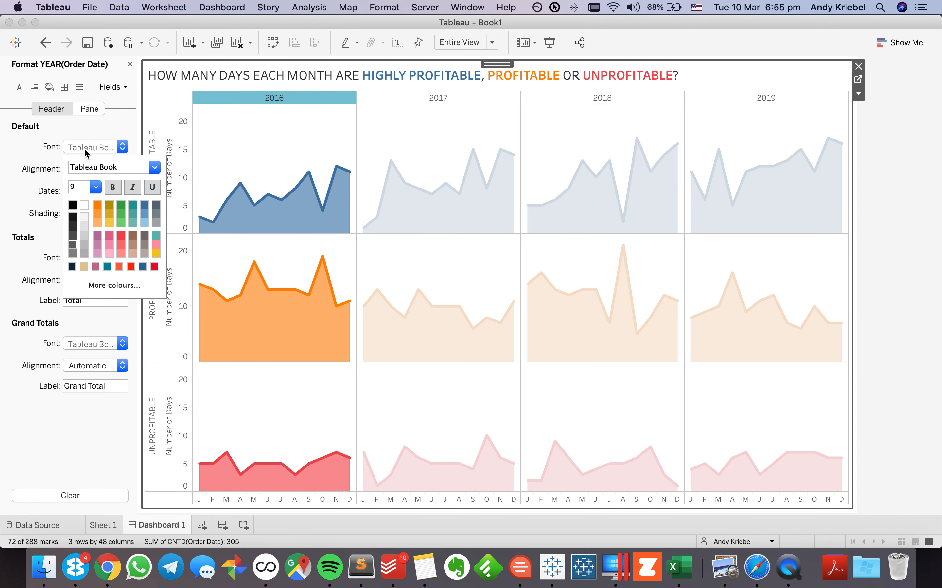
{"action": "left_click", "coordinate": [155, 168]}
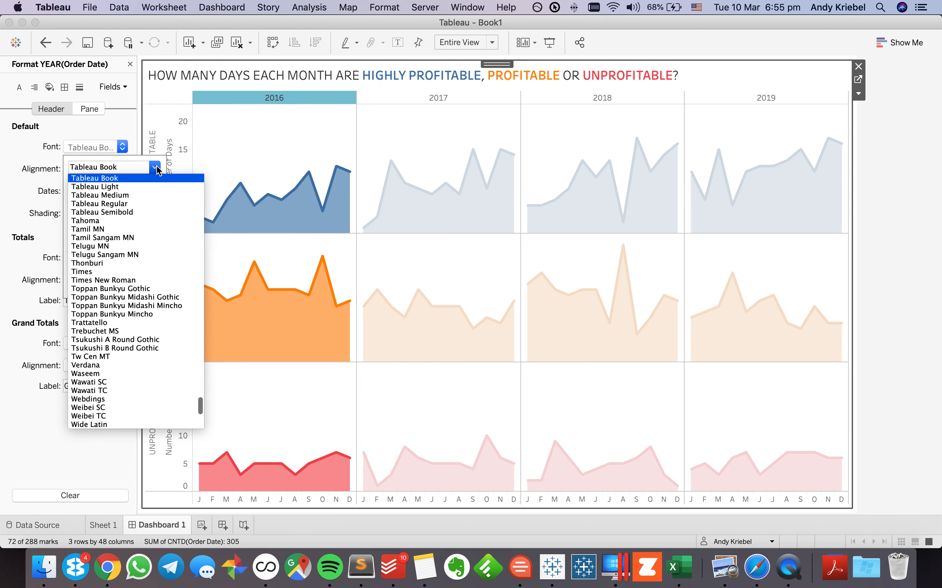
{"action": "left_click", "coordinate": [117, 195]}
{"action": "left_click", "coordinate": [73, 217]}
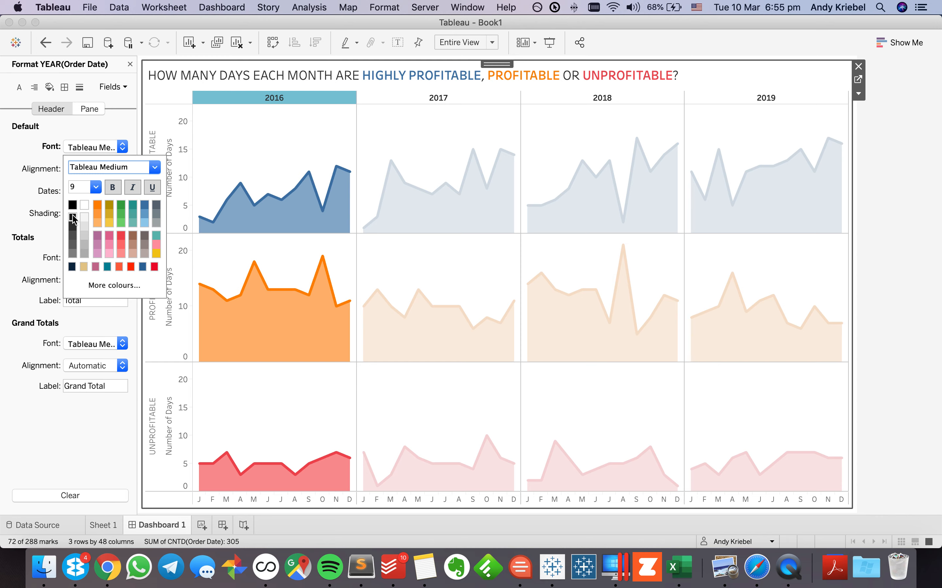
{"action": "left_click", "coordinate": [96, 187]}
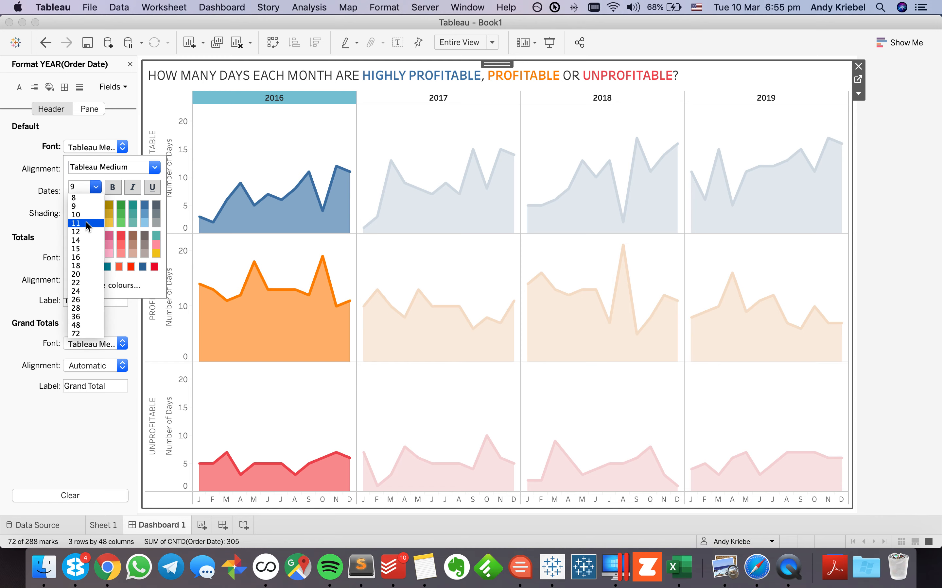
{"action": "left_click", "coordinate": [247, 136]}
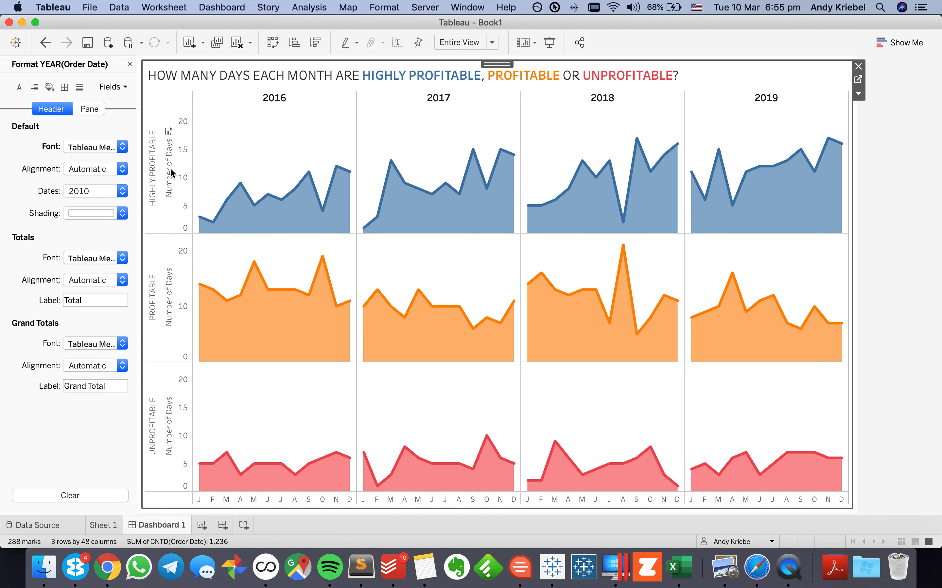
Format the vertical profitability level row headers in Tableau Medium, size 11, with a near-black colour
{"action": "right_click", "coordinate": [148, 174]}
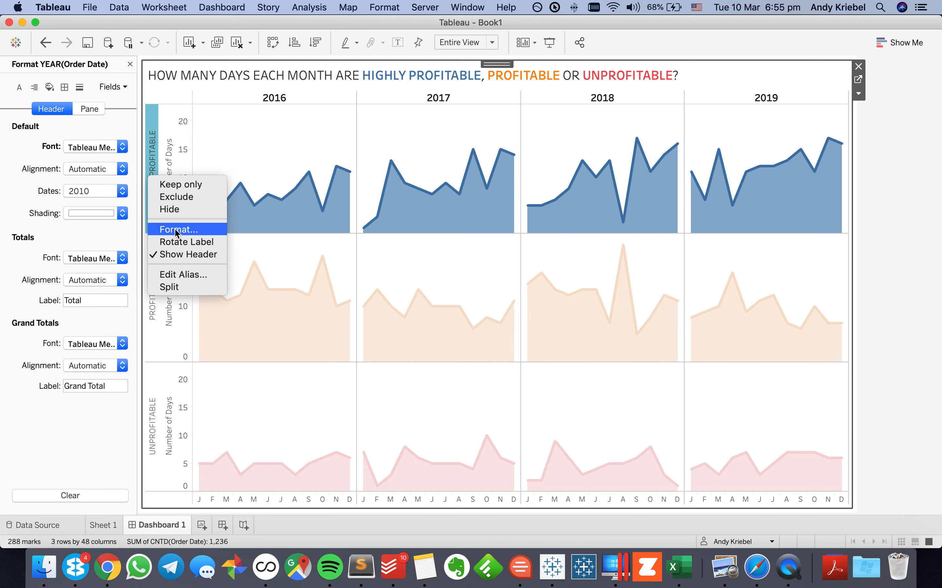
{"action": "left_click", "coordinate": [176, 230]}
{"action": "left_click", "coordinate": [102, 149]}
{"action": "left_click", "coordinate": [154, 168]}
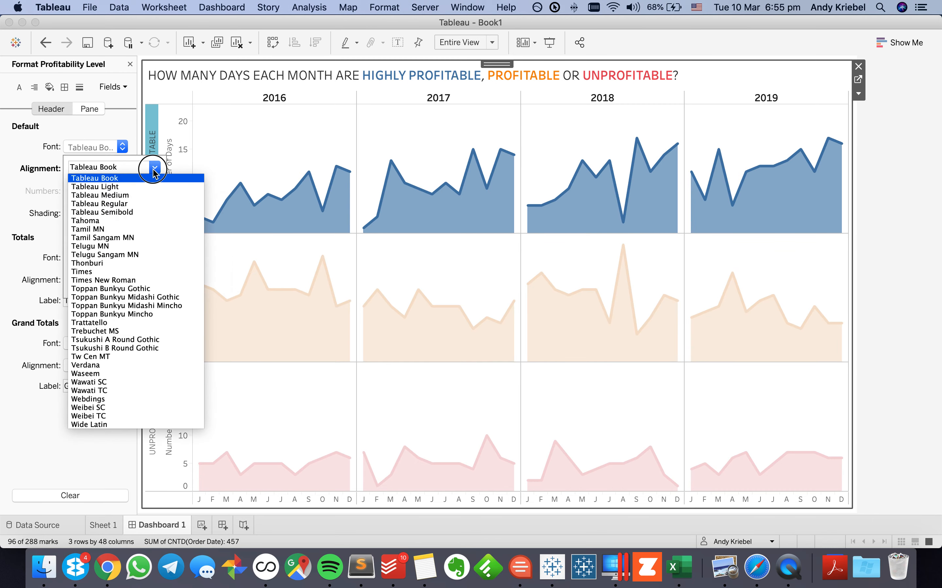
{"action": "left_click", "coordinate": [139, 200]}
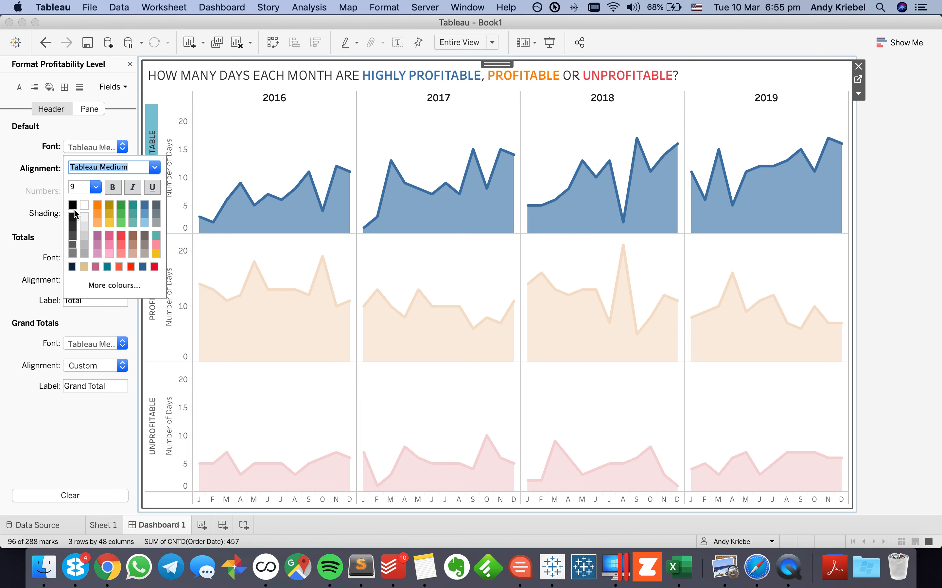
{"action": "left_click", "coordinate": [95, 187]}
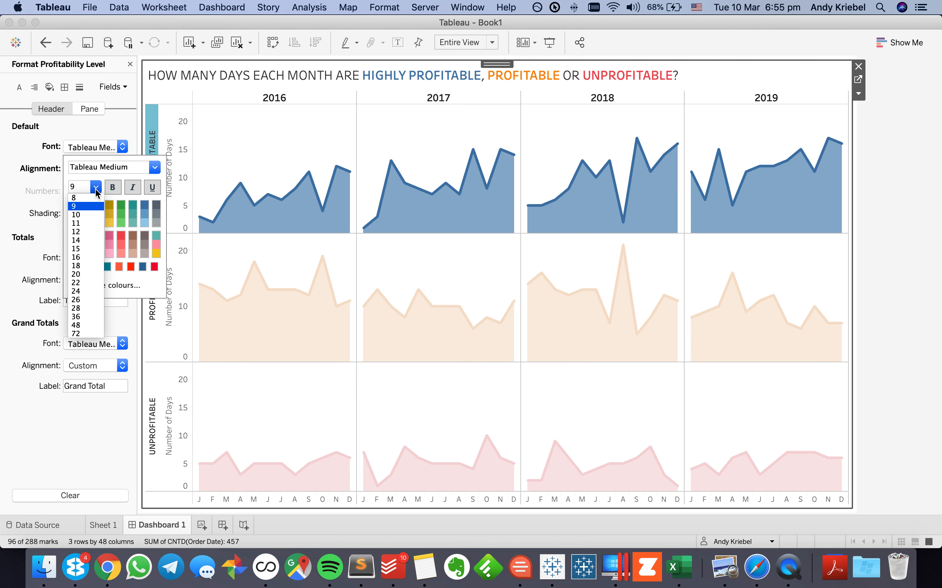
{"action": "left_click", "coordinate": [89, 224]}
{"action": "left_click", "coordinate": [258, 137]}
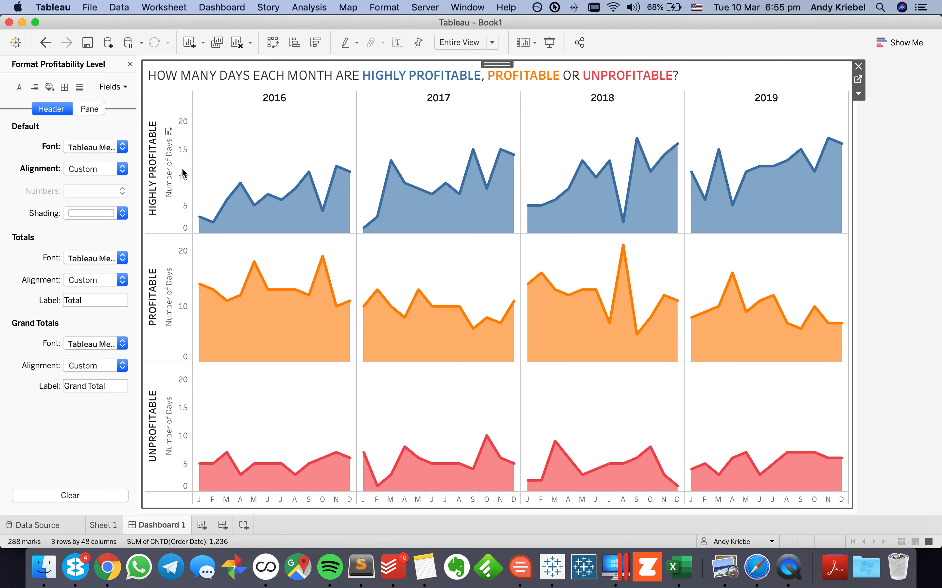
Set the Number of Days axis value labels to font size 8 with a near-black colour
{"action": "left_click", "coordinate": [182, 174]}
{"action": "left_click", "coordinate": [75, 143]}
{"action": "left_click", "coordinate": [97, 187]}
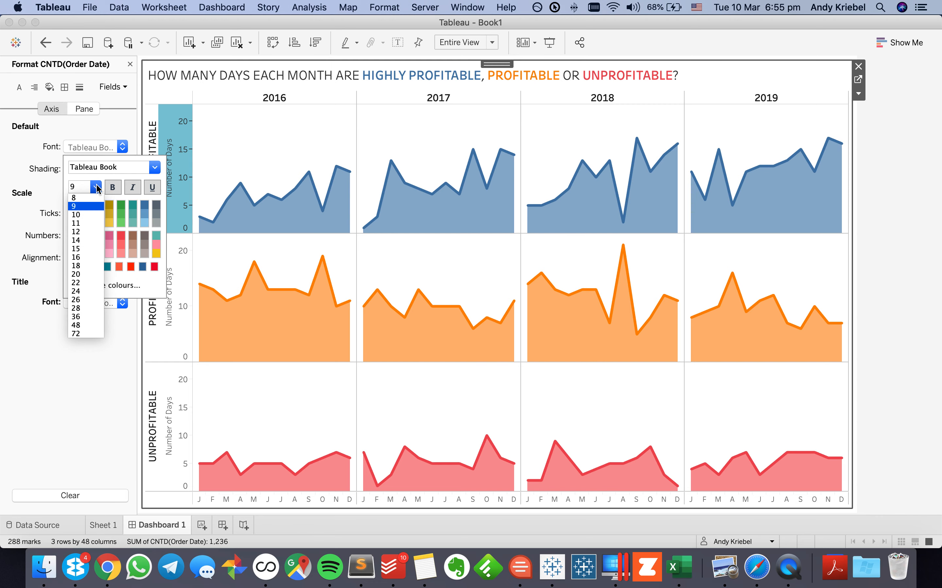
{"action": "left_click", "coordinate": [83, 199]}
{"action": "left_click", "coordinate": [73, 217]}
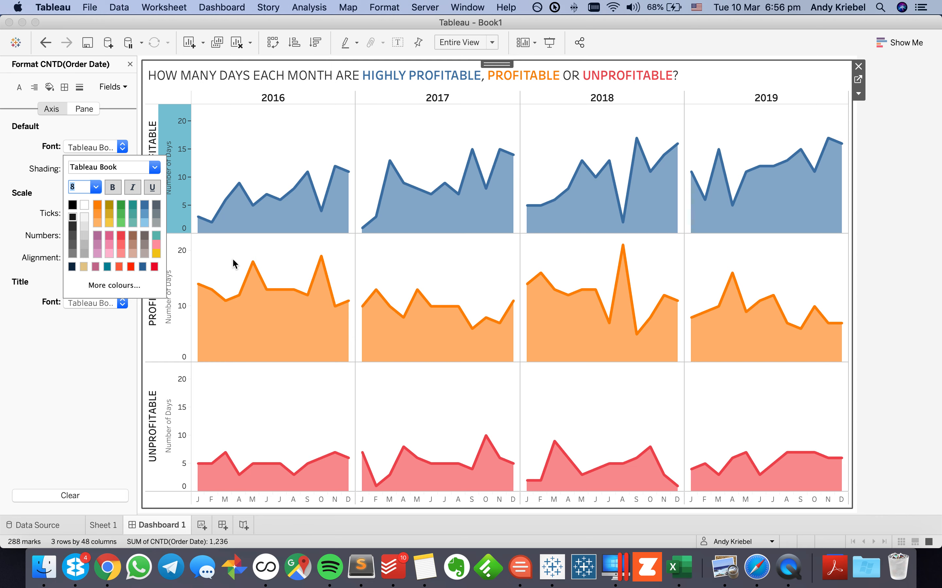
{"action": "left_click", "coordinate": [28, 235]}
Change the Number of Days axis title font to near-black, keeping Tableau Book at size 8
{"action": "left_click", "coordinate": [96, 303]}
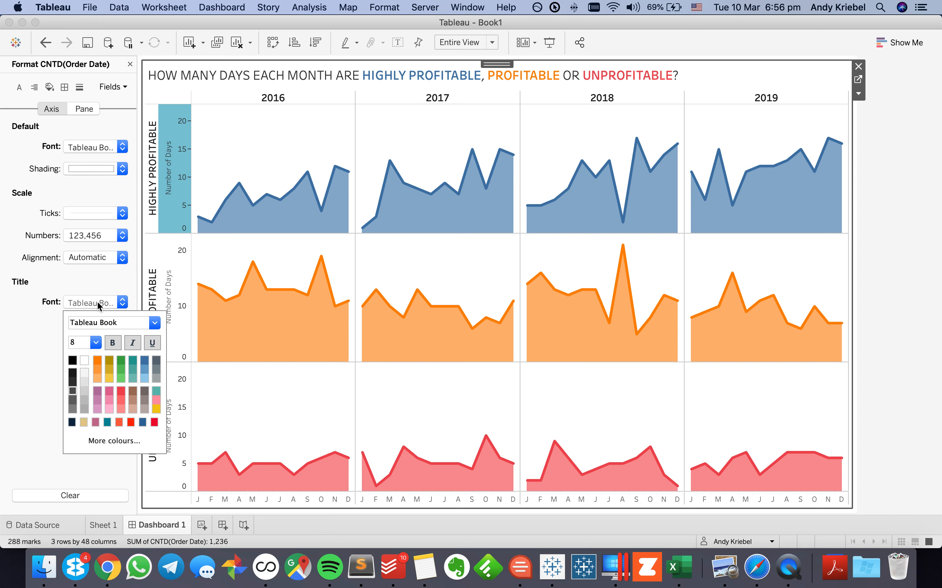
{"action": "left_click", "coordinate": [155, 323]}
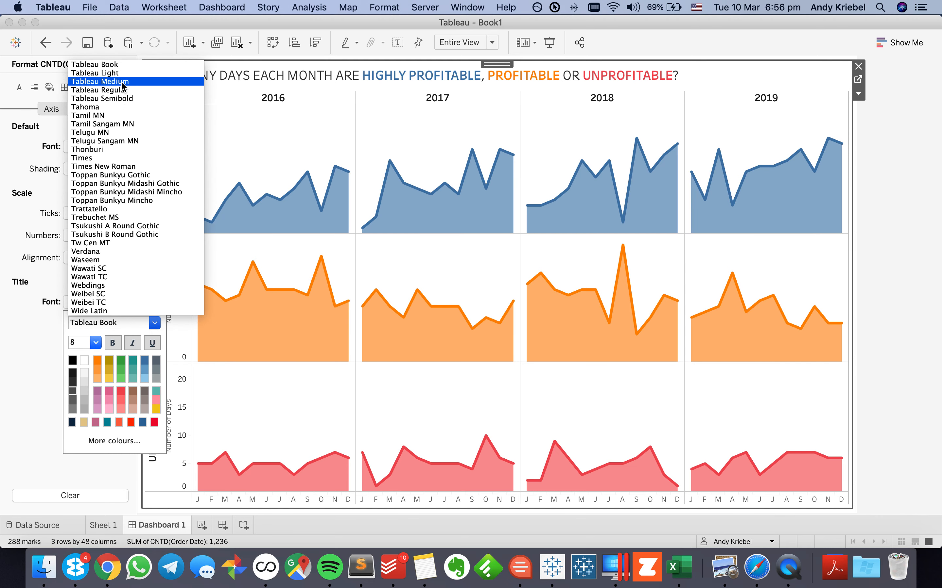
{"action": "left_click", "coordinate": [45, 294]}
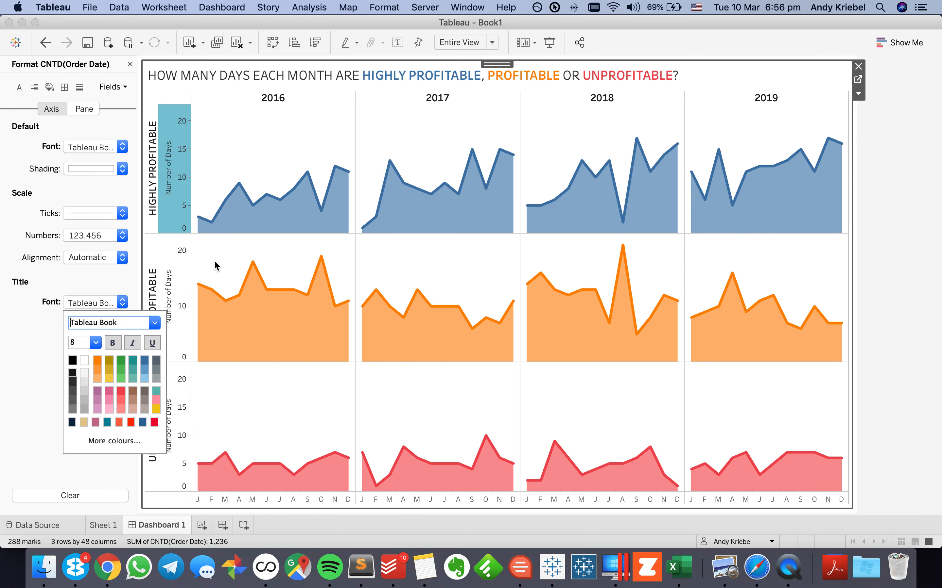
{"action": "left_click", "coordinate": [224, 257]}
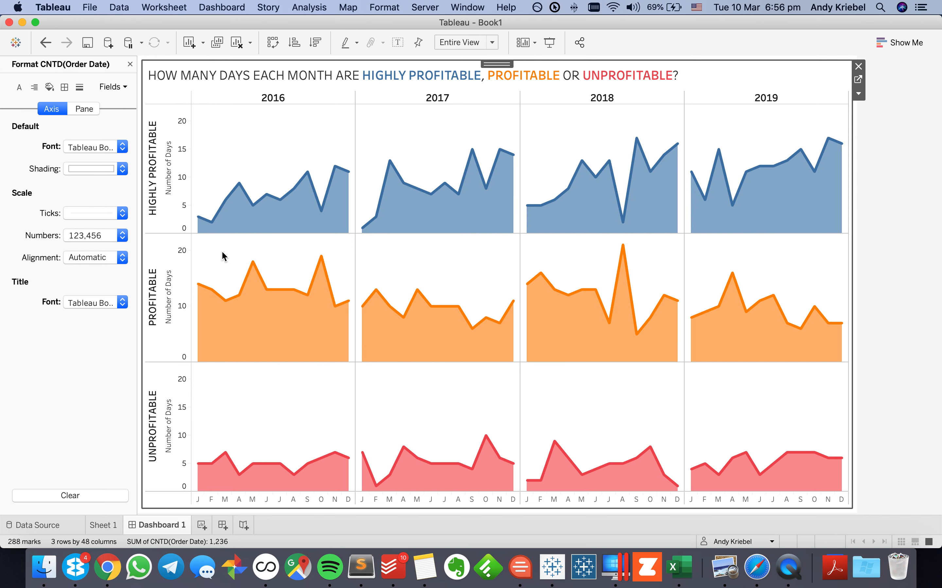
Change the month header labels below the charts to near-black and close the formatting options
{"action": "left_click", "coordinate": [210, 502]}
{"action": "left_click", "coordinate": [82, 258]}
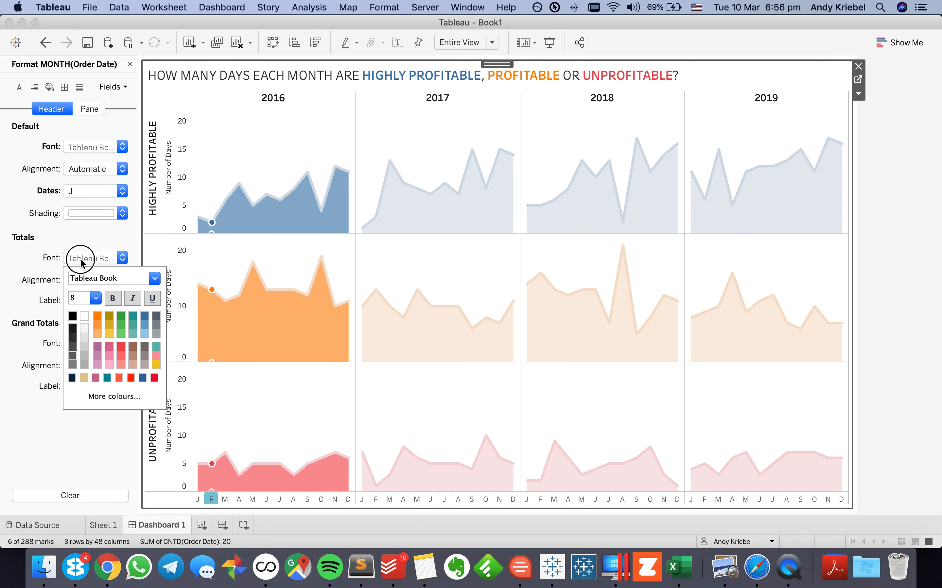
{"action": "left_click", "coordinate": [43, 255]}
{"action": "left_click", "coordinate": [90, 148]}
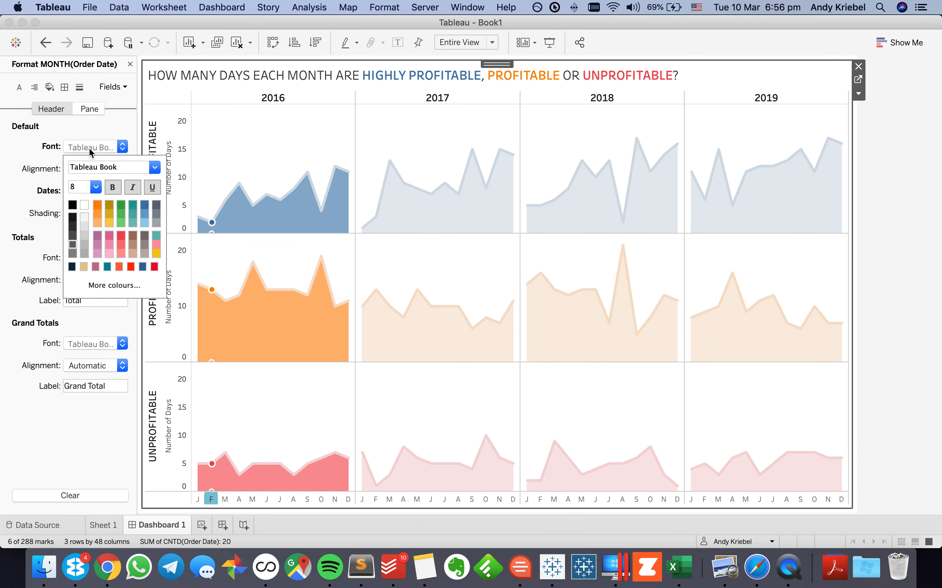
{"action": "left_click", "coordinate": [74, 218]}
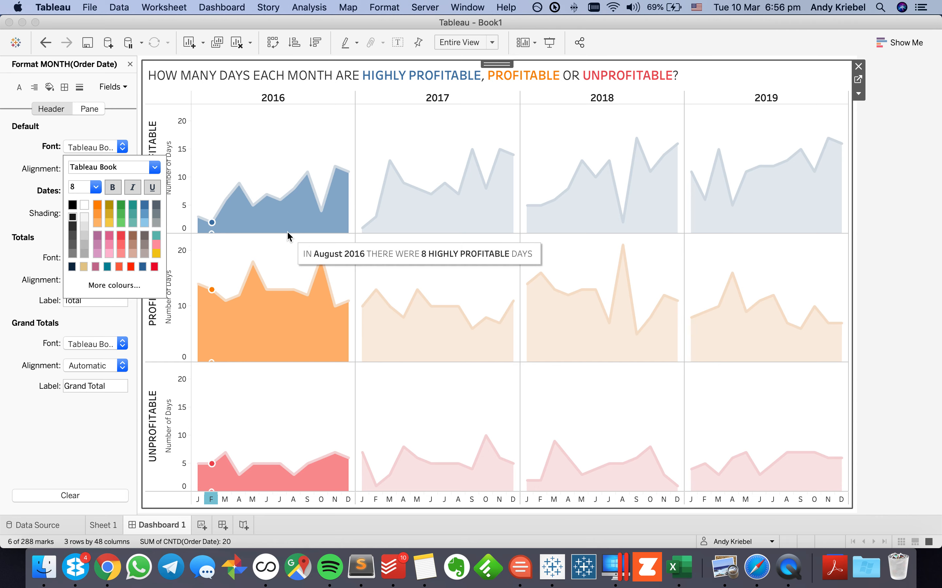
{"action": "left_click", "coordinate": [301, 265]}
{"action": "left_click", "coordinate": [300, 268]}
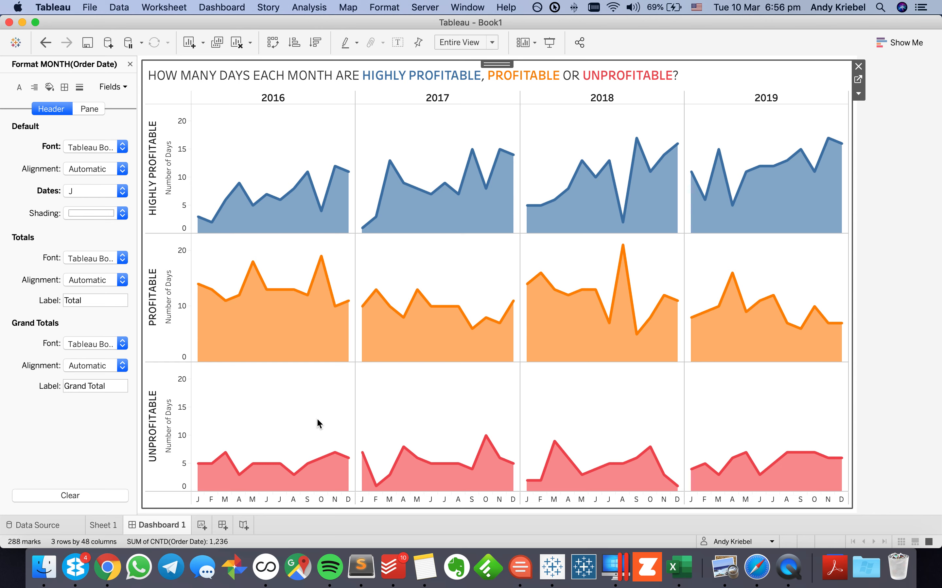
{"action": "left_click", "coordinate": [130, 64]}
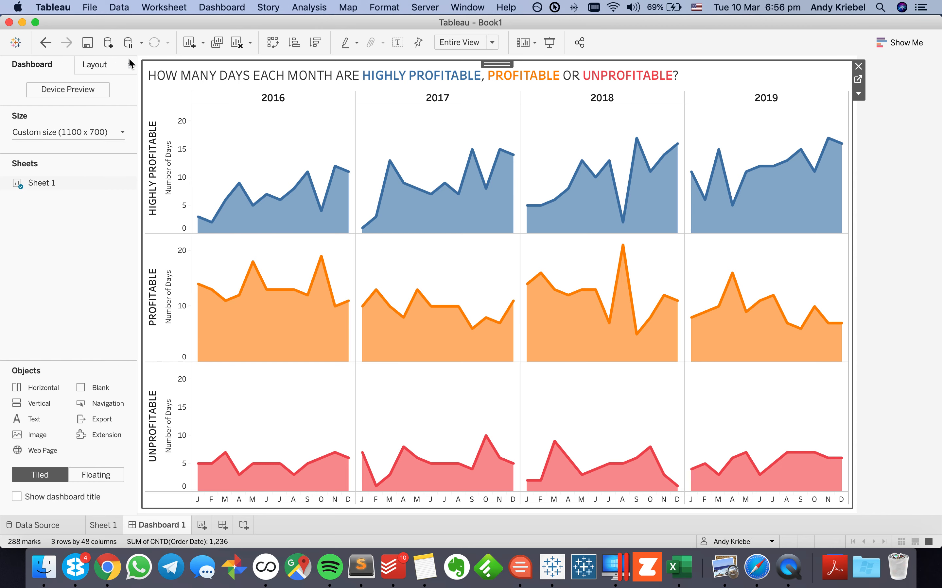
{"action": "left_click", "coordinate": [892, 233]}
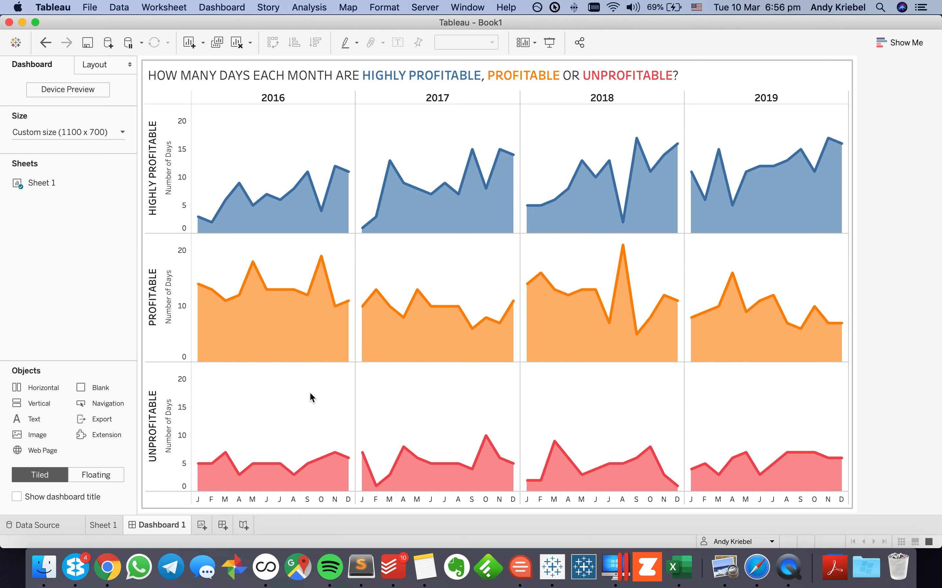
Go to Sheet 1 and review the formula of the Profit per Day calculated field without changing it
{"action": "left_click", "coordinate": [102, 523]}
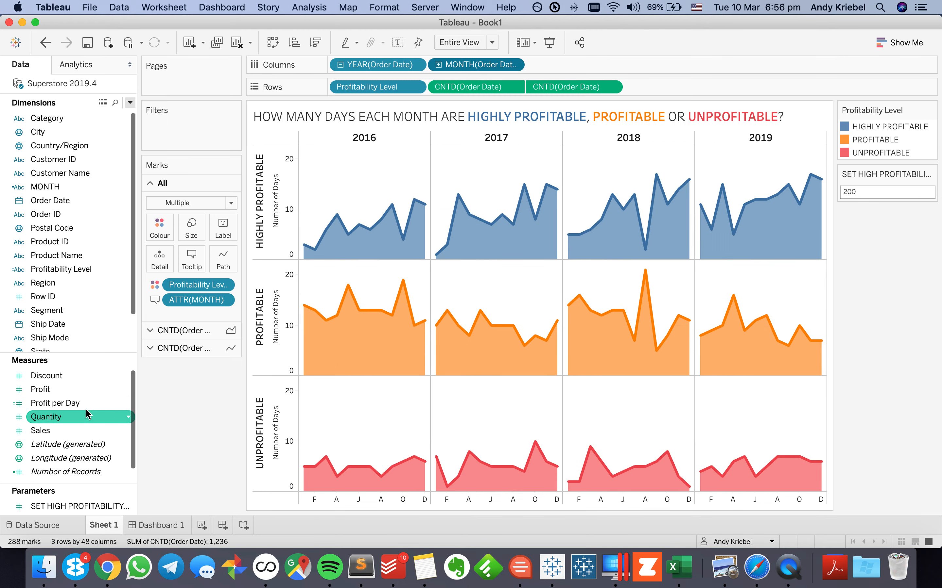
{"action": "right_click", "coordinate": [86, 404]}
{"action": "left_click", "coordinate": [113, 189]}
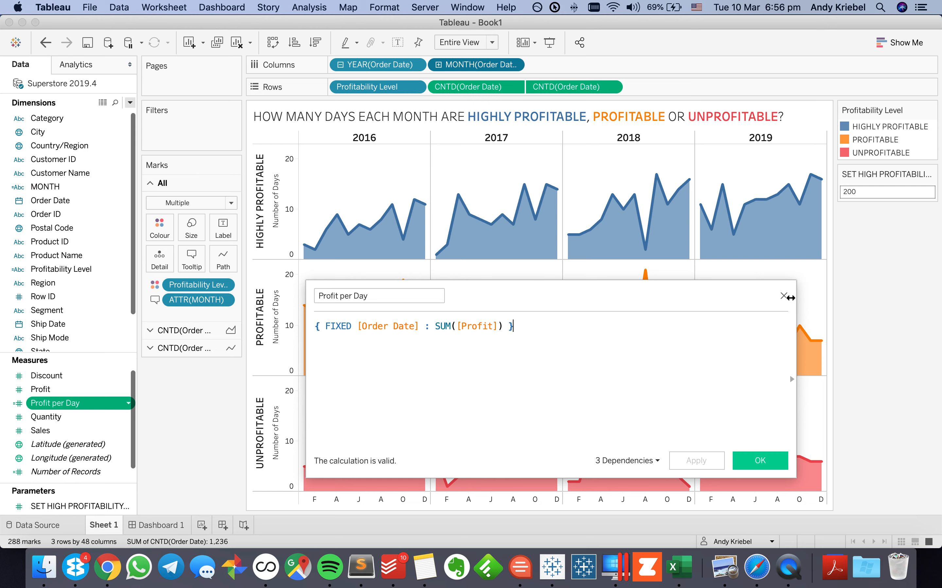
{"action": "left_click", "coordinate": [784, 296]}
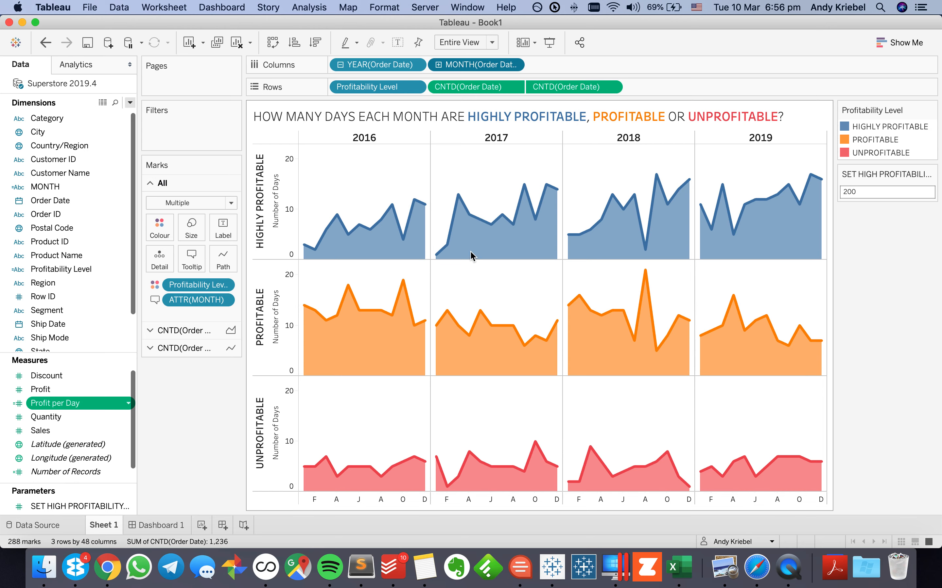
Review the formula of the Profitability Level calculated field and close it unchanged
{"action": "right_click", "coordinate": [91, 268]}
{"action": "left_click", "coordinate": [109, 93]}
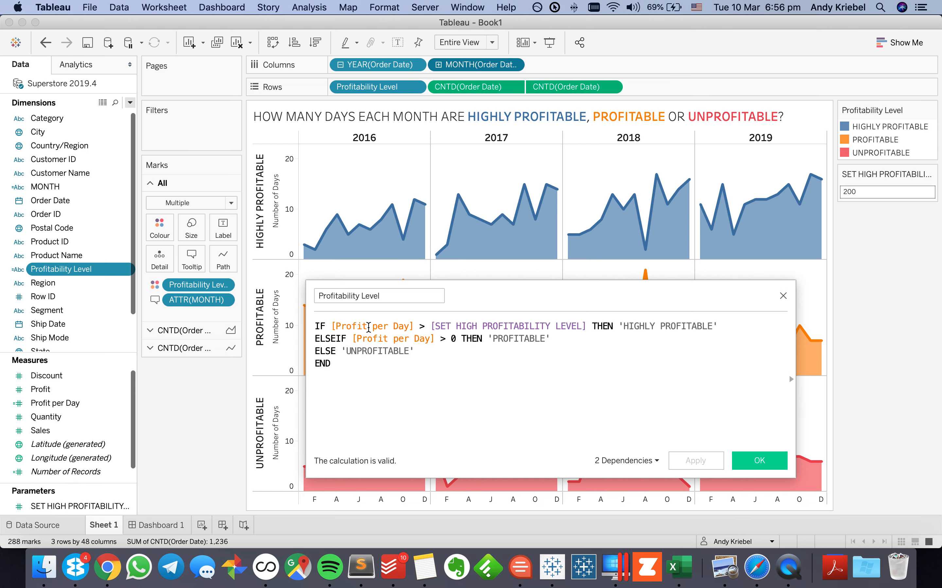
{"action": "left_click", "coordinate": [760, 461]}
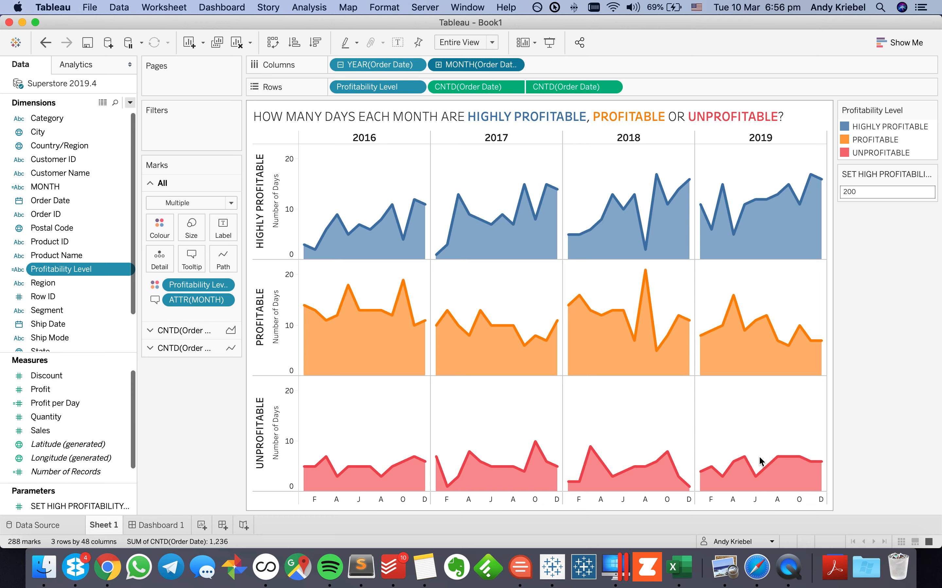